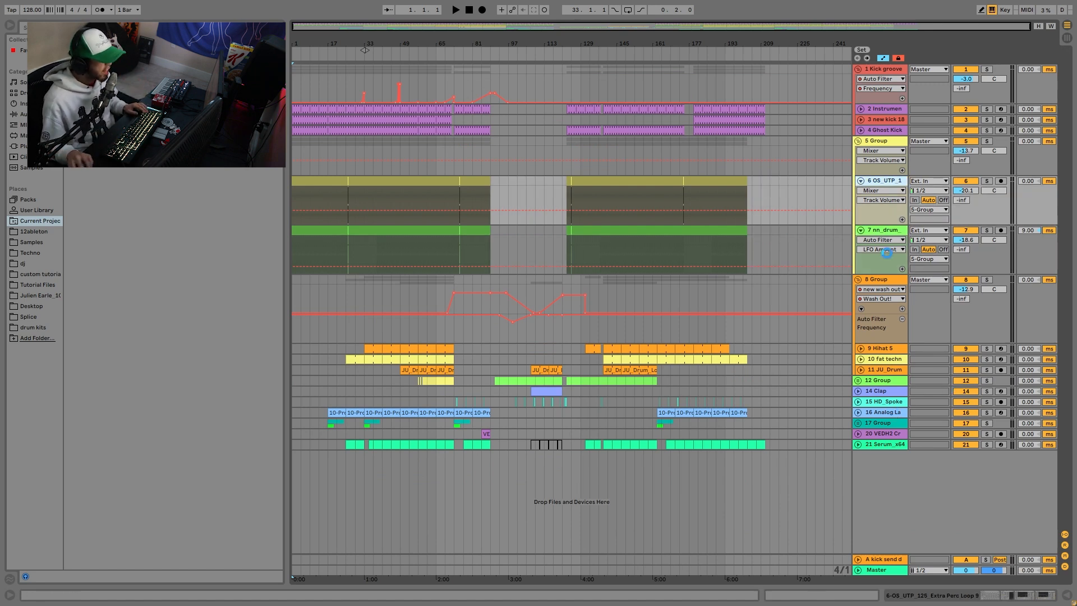
# Step: Collapse the OS_UTP_1 and nn_drum tracks in the 5 Group and select the 8 Group
pyautogui.press('Left')
pyautogui.press('Down')
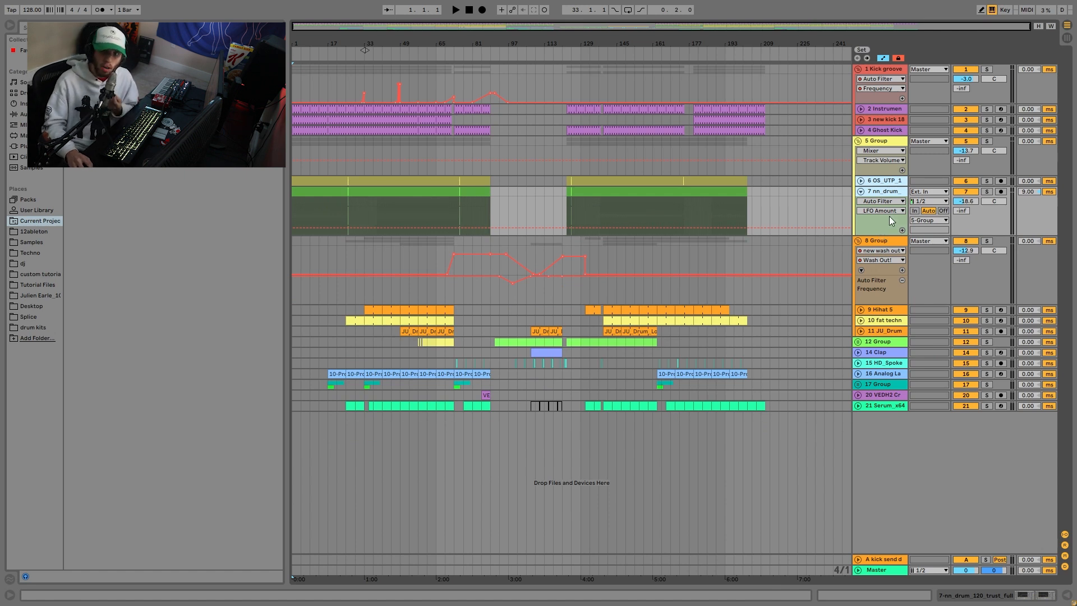
pyautogui.click(861, 192)
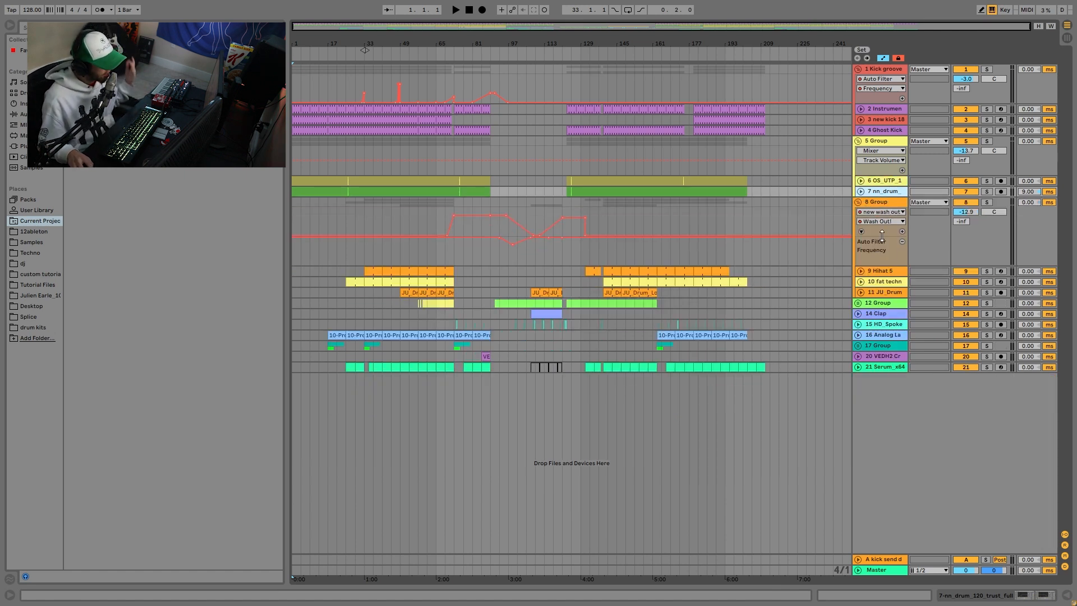
pyautogui.moveTo(887, 263)
pyautogui.mouseDown()
pyautogui.moveTo(877, 257)
pyautogui.moveTo(885, 263)
pyautogui.mouseUp()
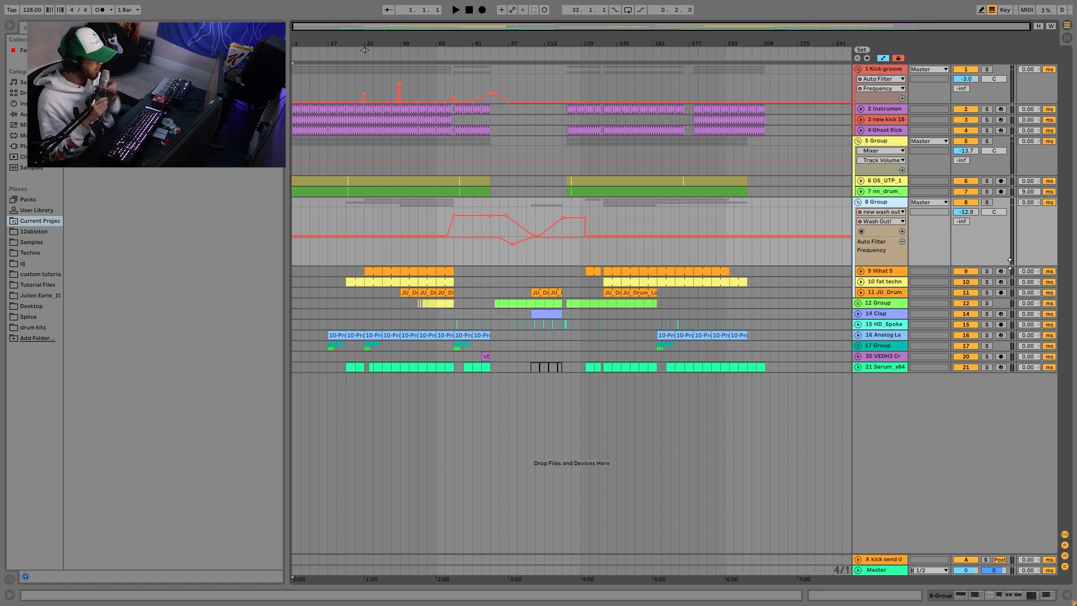
# Step: Unfold the 12 Group to show its Mini V3 track, and keep that inner track collapsed
pyautogui.click(553, 303)
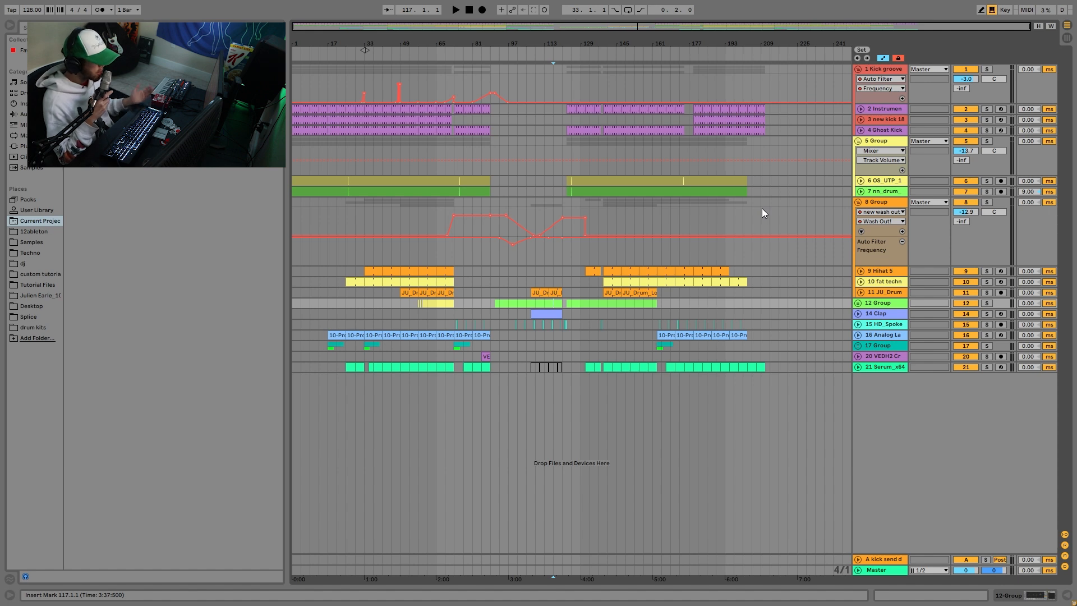
pyautogui.click(874, 303)
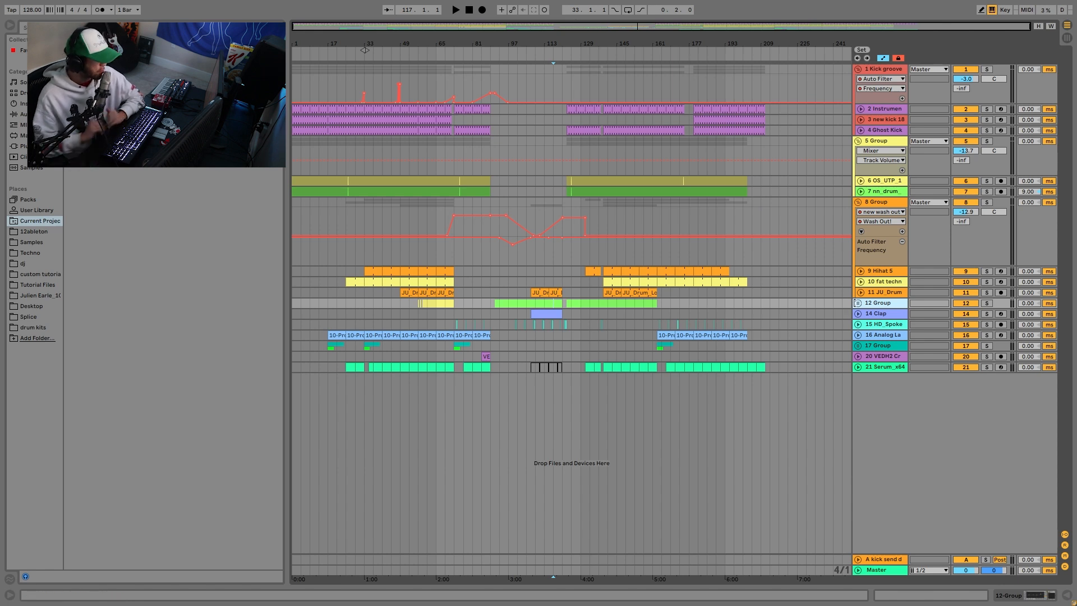
pyautogui.press('Right')
pyautogui.press('Down')
pyautogui.press('Left')
pyautogui.press('Down')
pyautogui.press('Up')
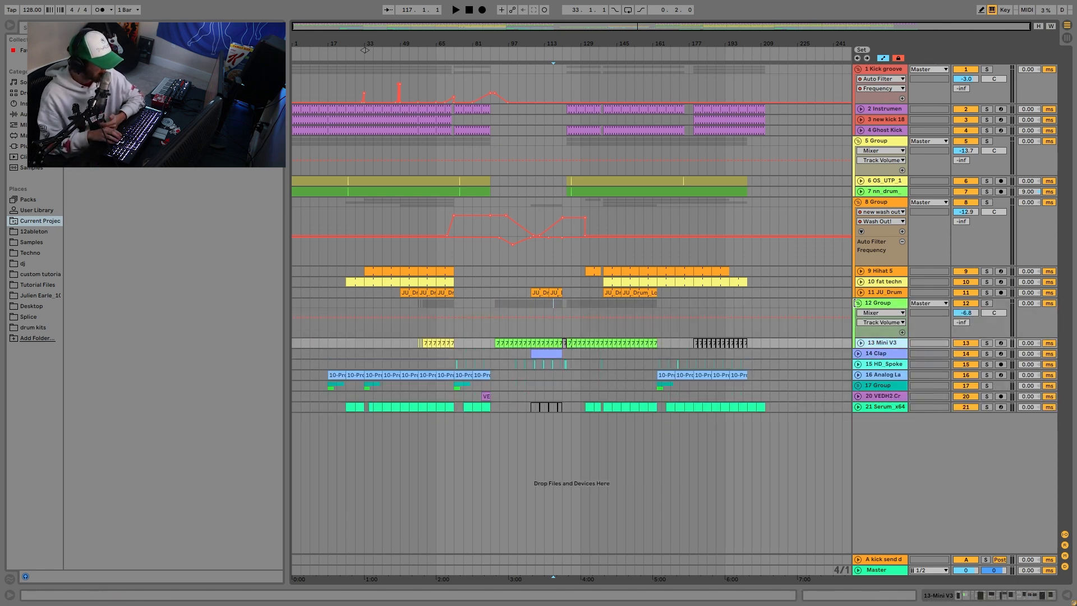
pyautogui.press('Up')
pyautogui.press('Left')
pyautogui.press('Up')
pyautogui.press('Down')
pyautogui.press('Right')
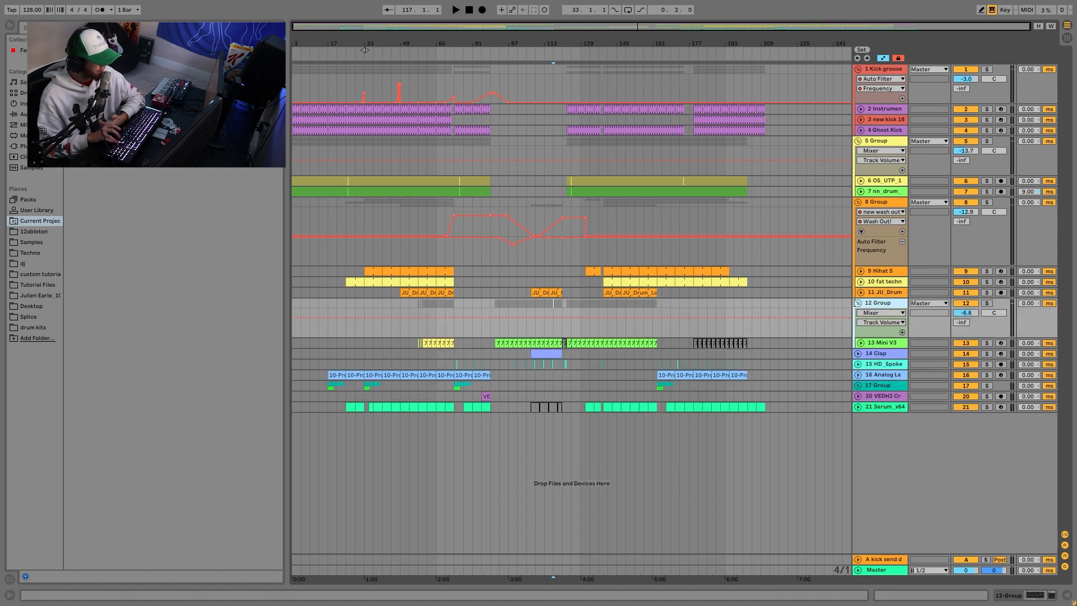
# Step: Move the track selection up from the 12 Group to track 2, the kick Instrument Rack
pyautogui.press('Up')
pyautogui.press('Up')
pyautogui.press('Up')
pyautogui.press('Up')
pyautogui.press('Up')
pyautogui.press('Up')
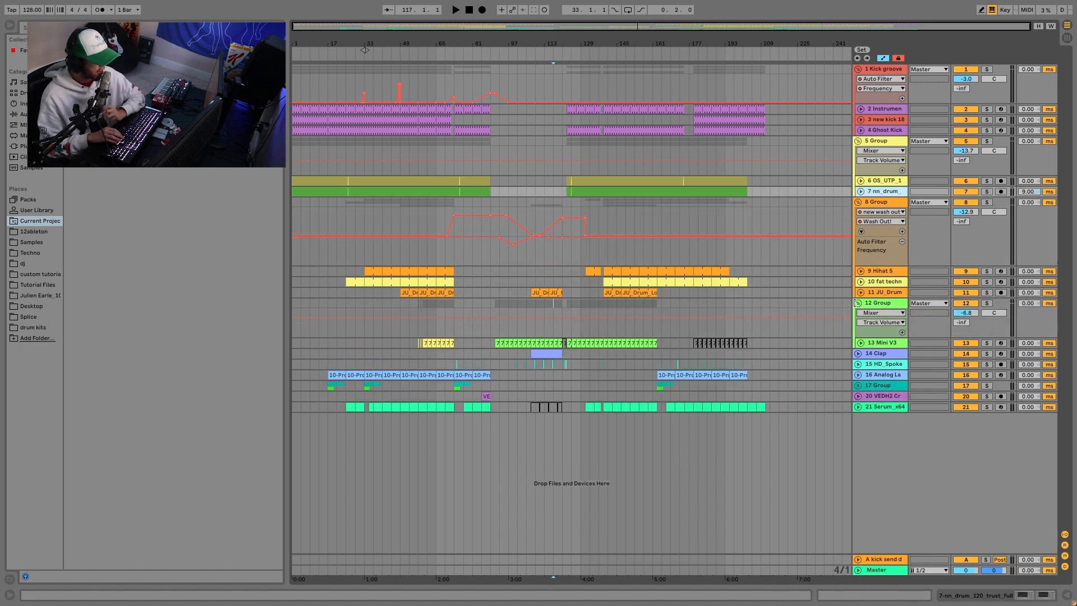
pyautogui.press('Up')
pyautogui.press('Up')
pyautogui.press('Up')
pyautogui.press('Up')
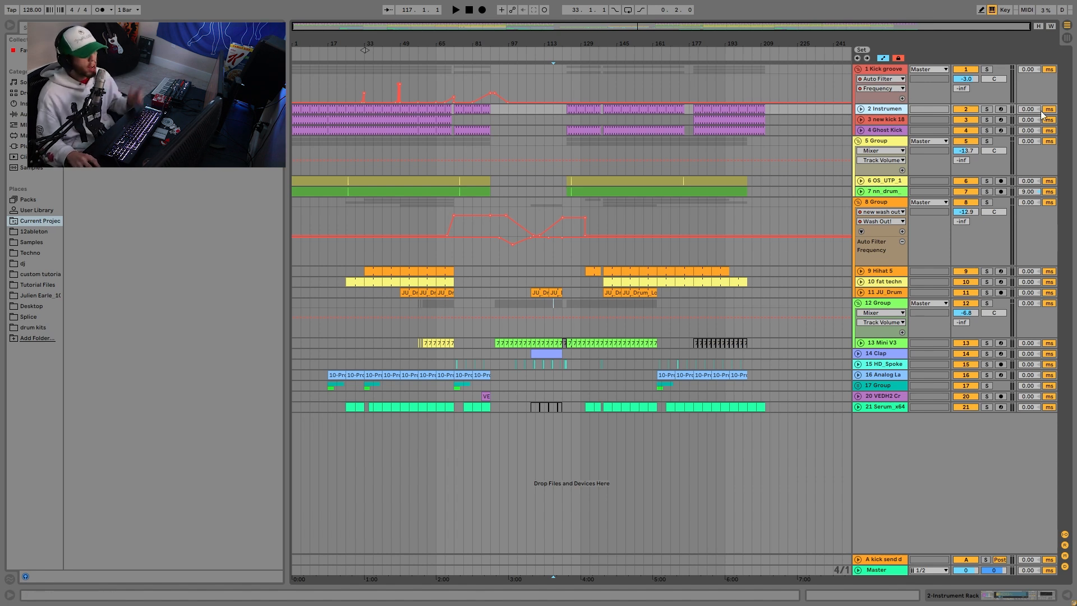
# Step: Solo the Kick groove group and play it briefly from bar 61
pyautogui.click(986, 69)
pyautogui.click(428, 84)
pyautogui.press('space')
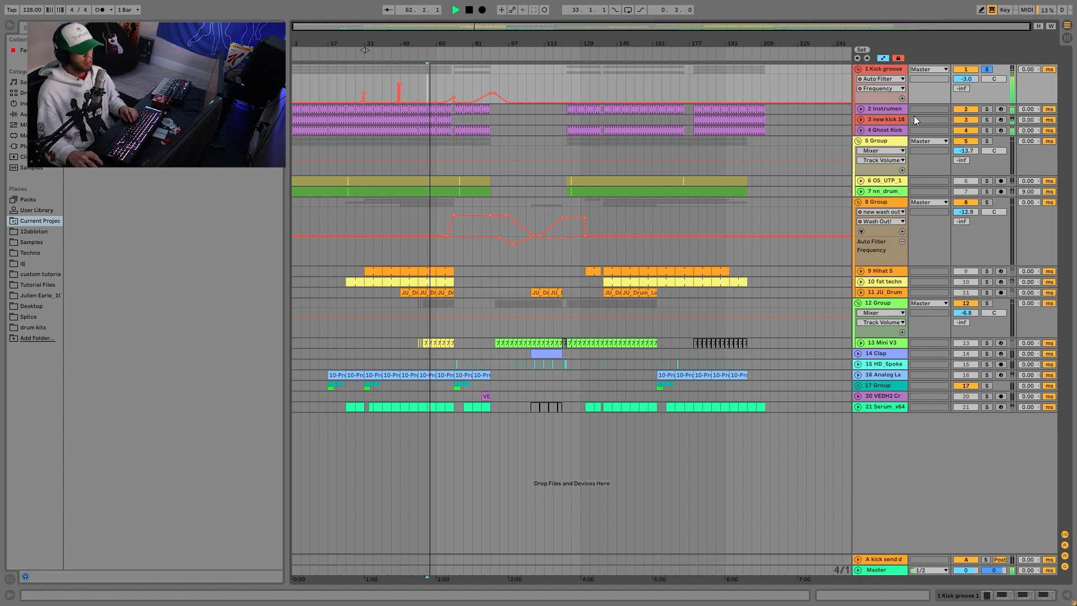
pyautogui.press('space')
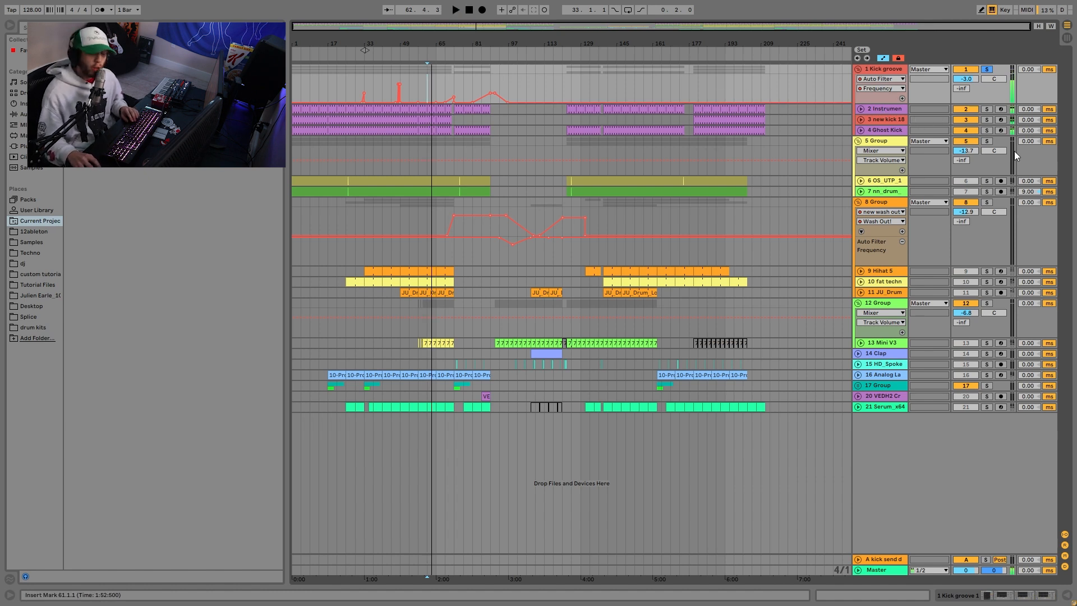
# Step: Unfold track 2, show its Instrument Rack devices, and solo the track to hear it alone
pyautogui.doubleClick(883, 107)
pyautogui.click(860, 109)
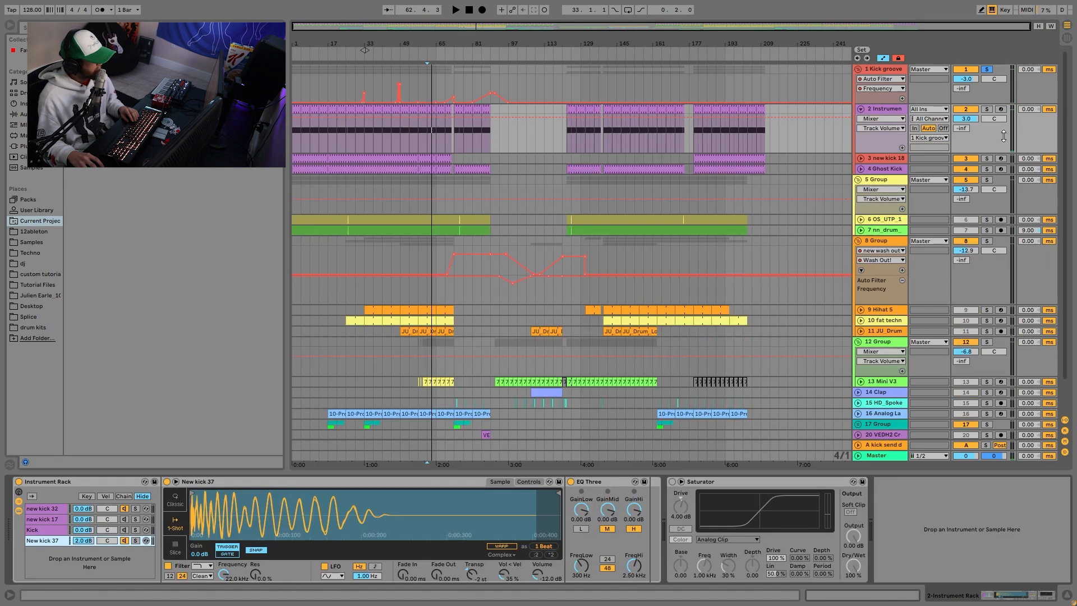
pyautogui.click(986, 109)
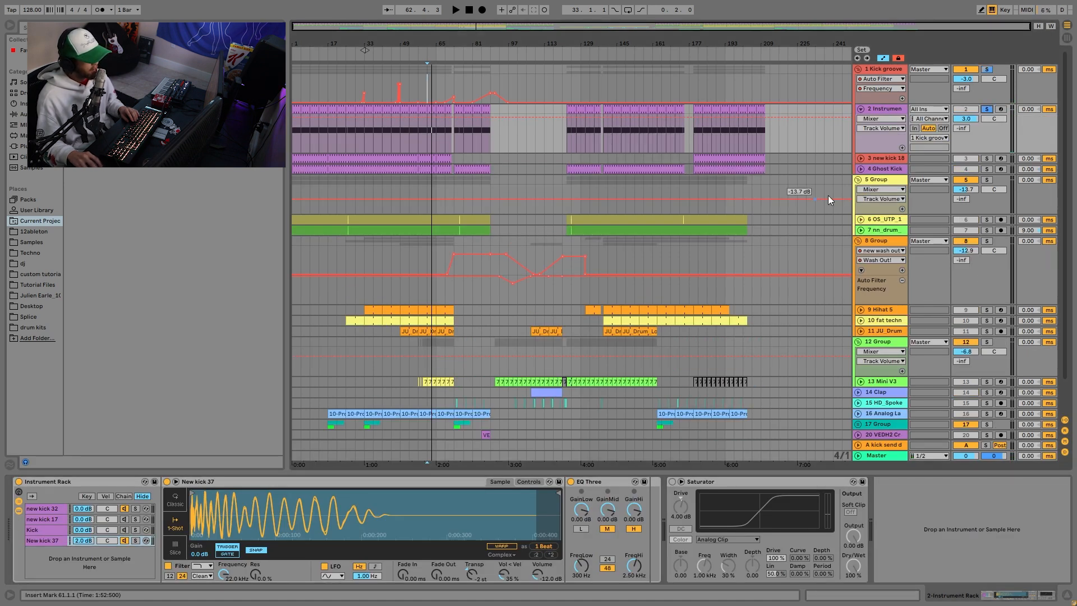
pyautogui.press('space')
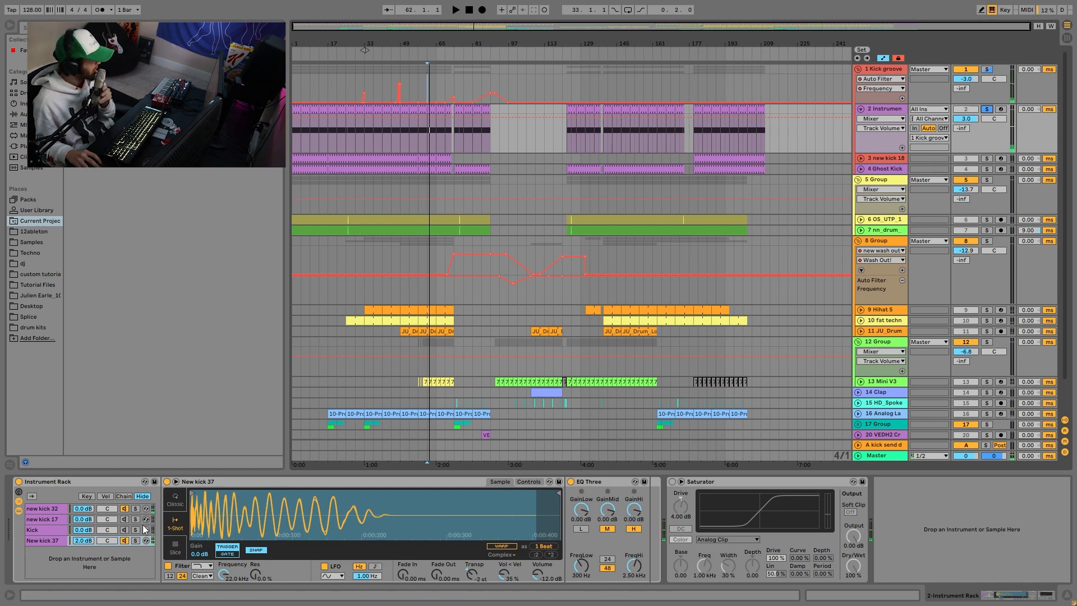
# Step: Audition the New kick 37 chain and the new kick 32 chain of the Instrument Rack by soloing each during playback
pyautogui.click(137, 541)
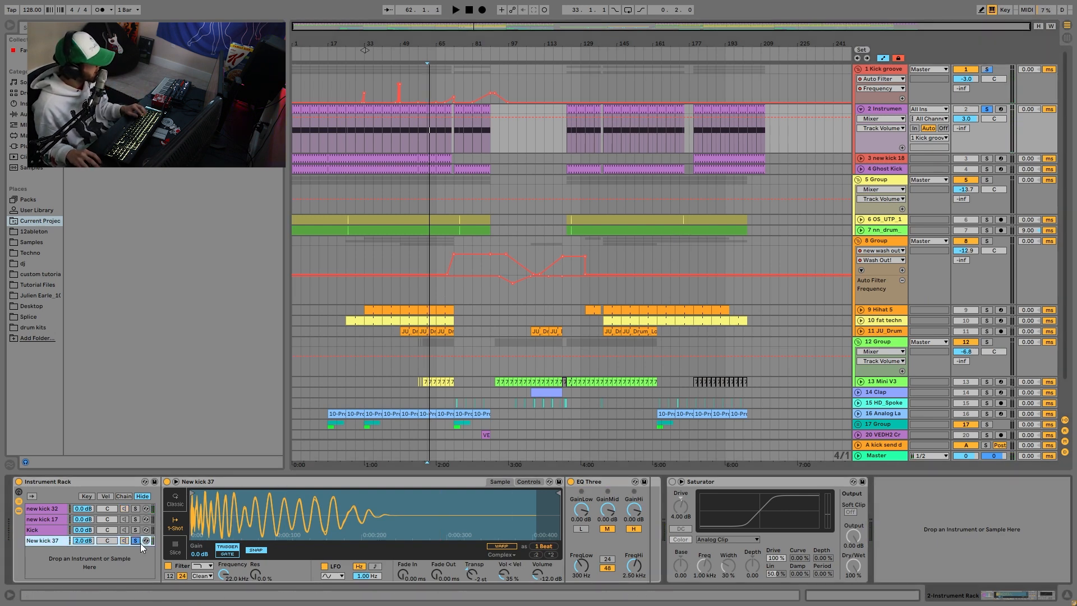
pyautogui.press('space')
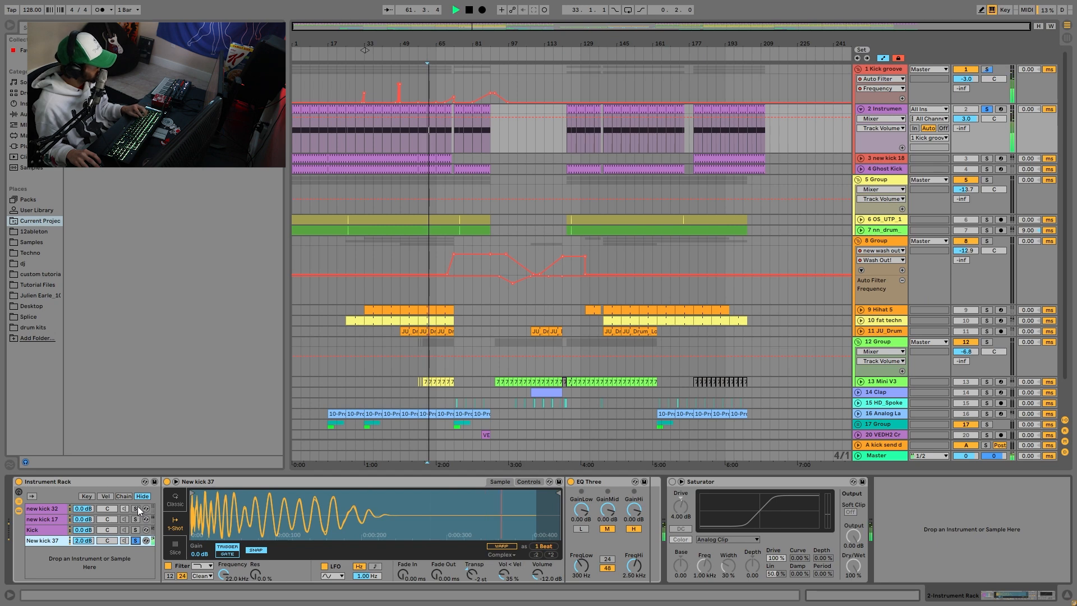
pyautogui.click(136, 509)
pyautogui.press('space')
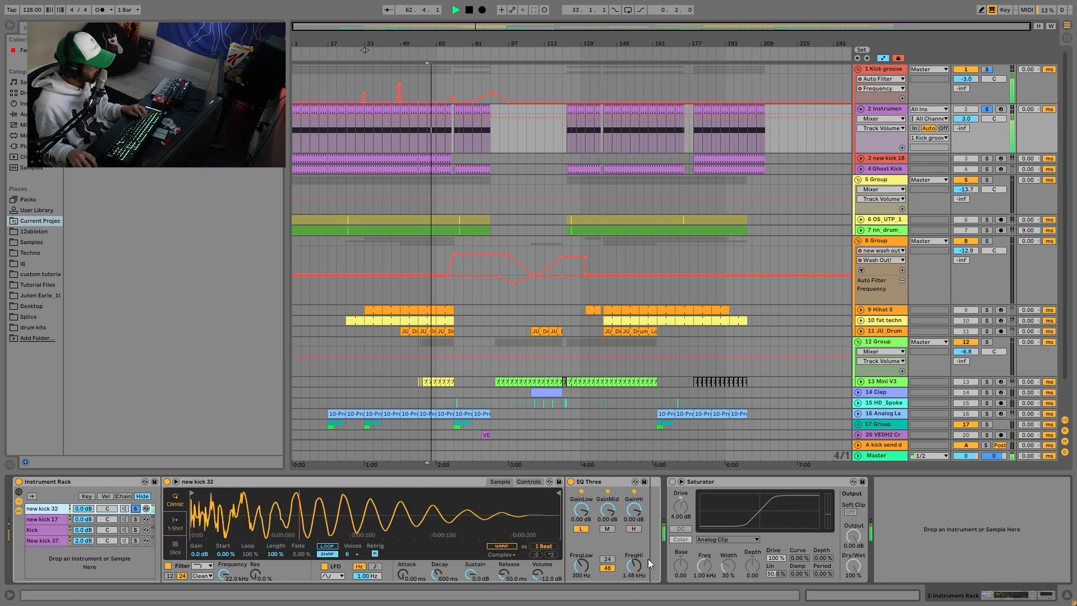
# Step: Compare the devices of the New kick 37 and new kick 32 chains, clear the chain solo and play the whole rack
pyautogui.click(136, 540)
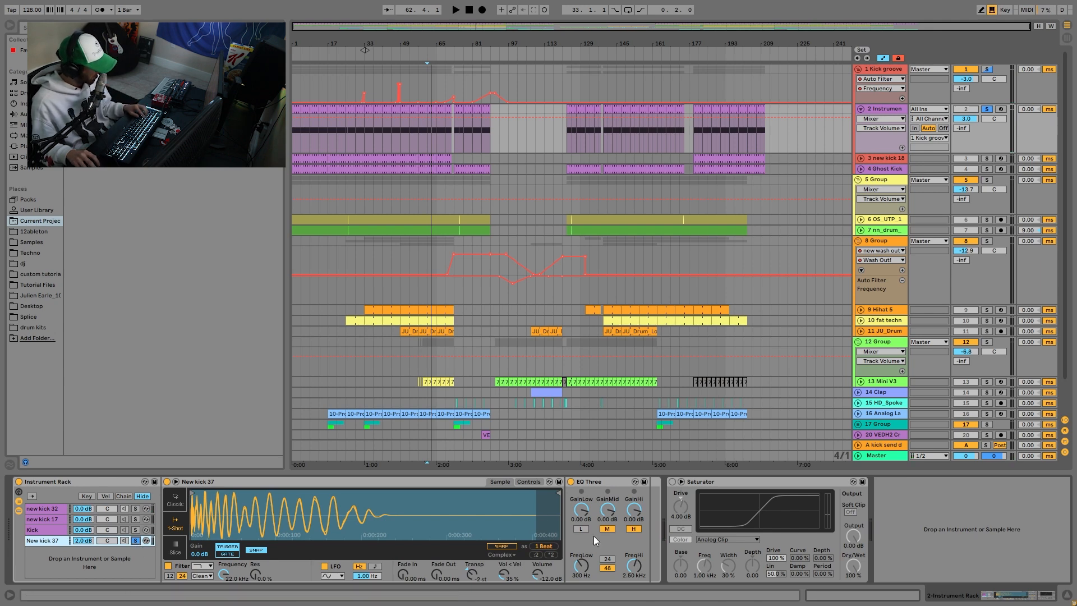
pyautogui.click(135, 508)
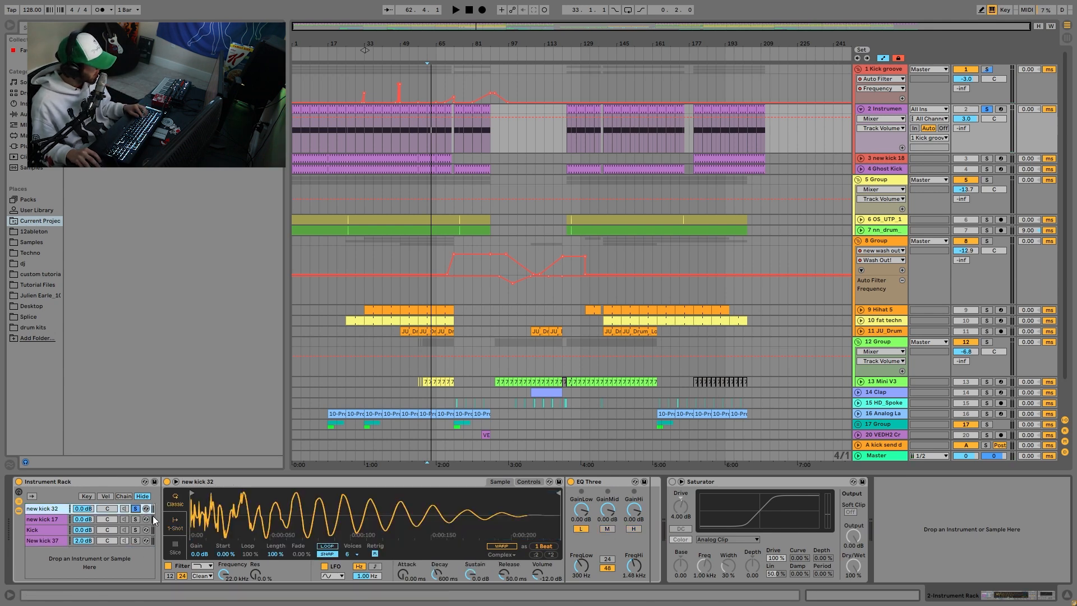
pyautogui.click(136, 508)
pyautogui.press('space')
pyautogui.press('space')
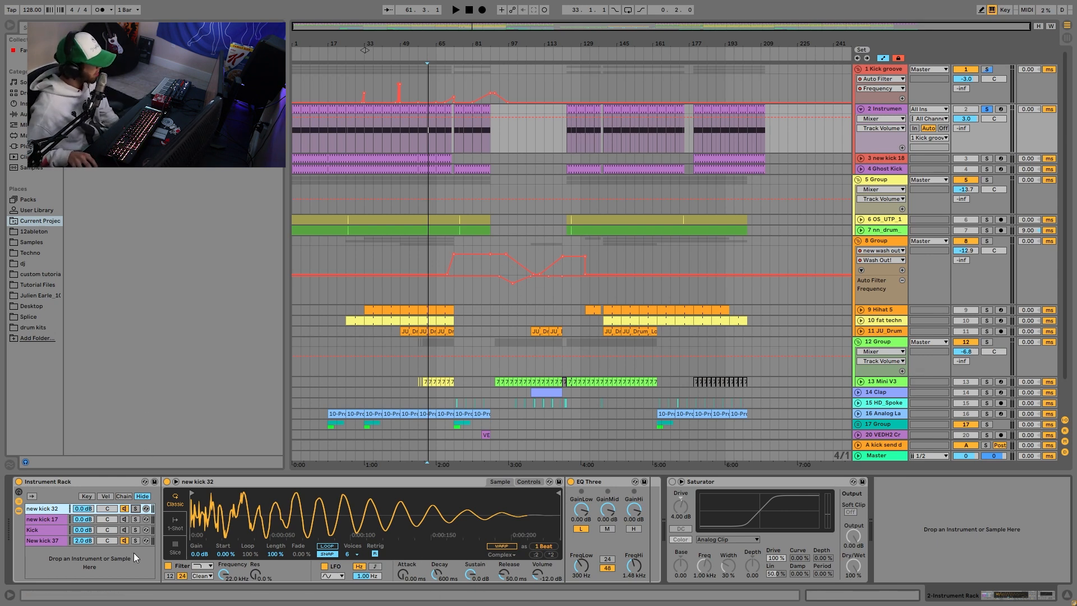
# Step: Delete the Saturator from the New kick 37 chain
pyautogui.click(44, 542)
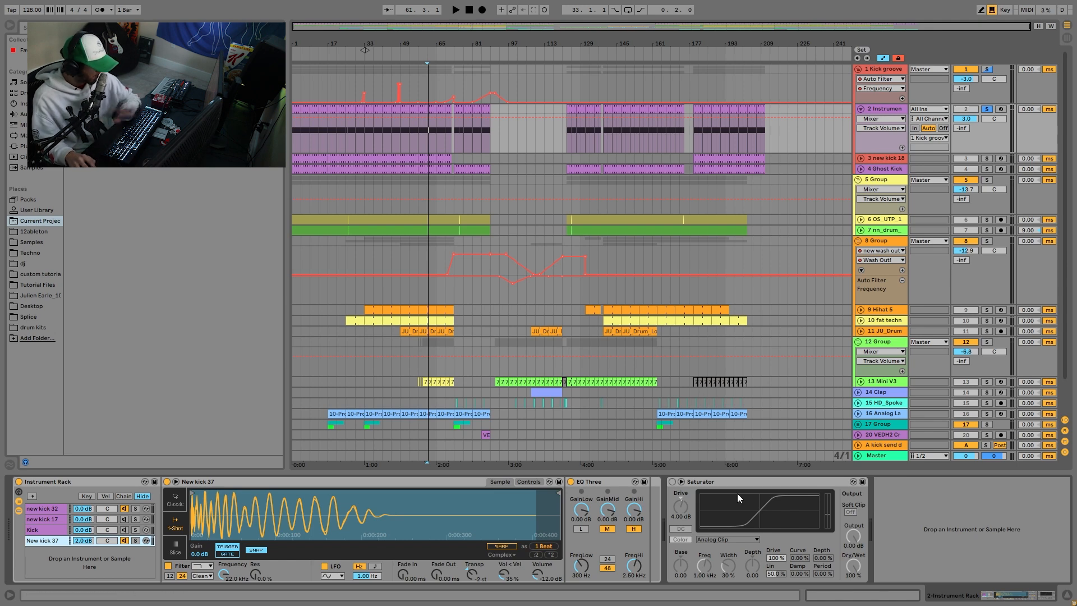
pyautogui.click(713, 485)
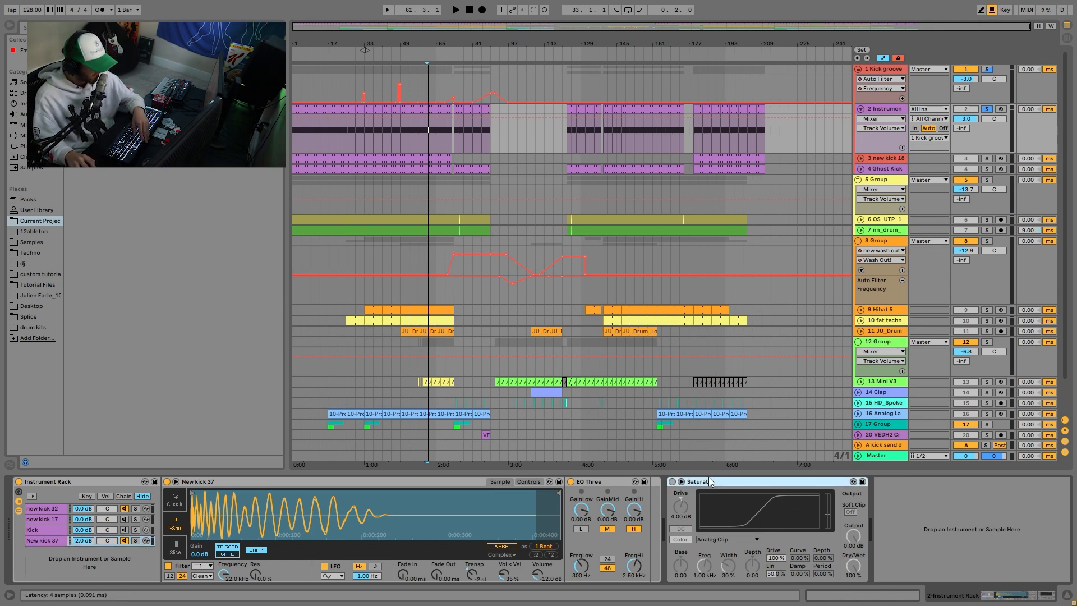
pyautogui.press('Delete')
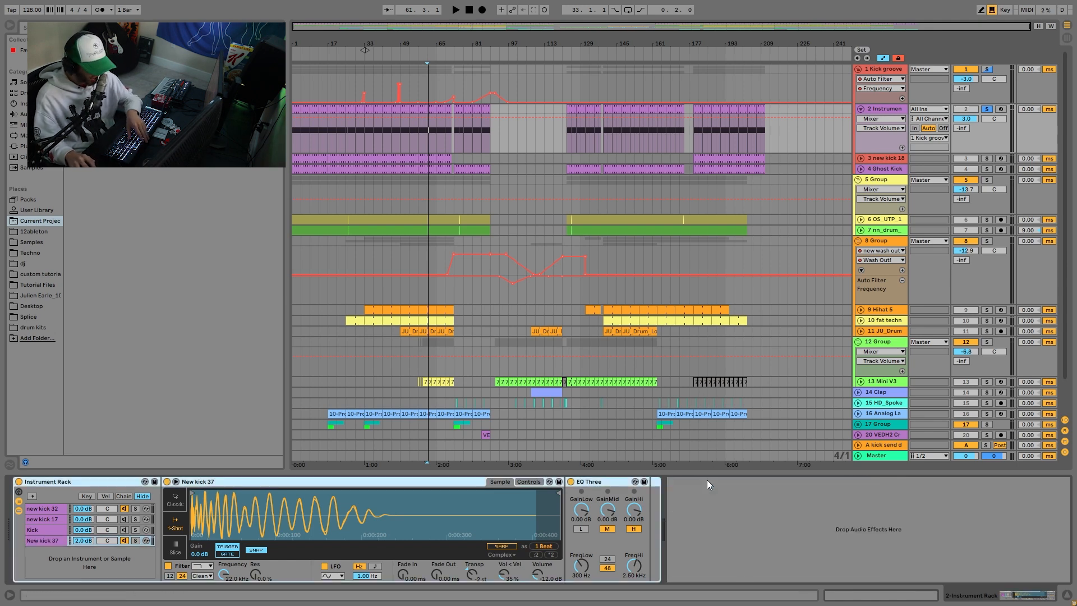
# Step: Delete the new kick 17 and Kick chains from the Instrument Rack
pyautogui.click(45, 519)
pyautogui.press('Delete')
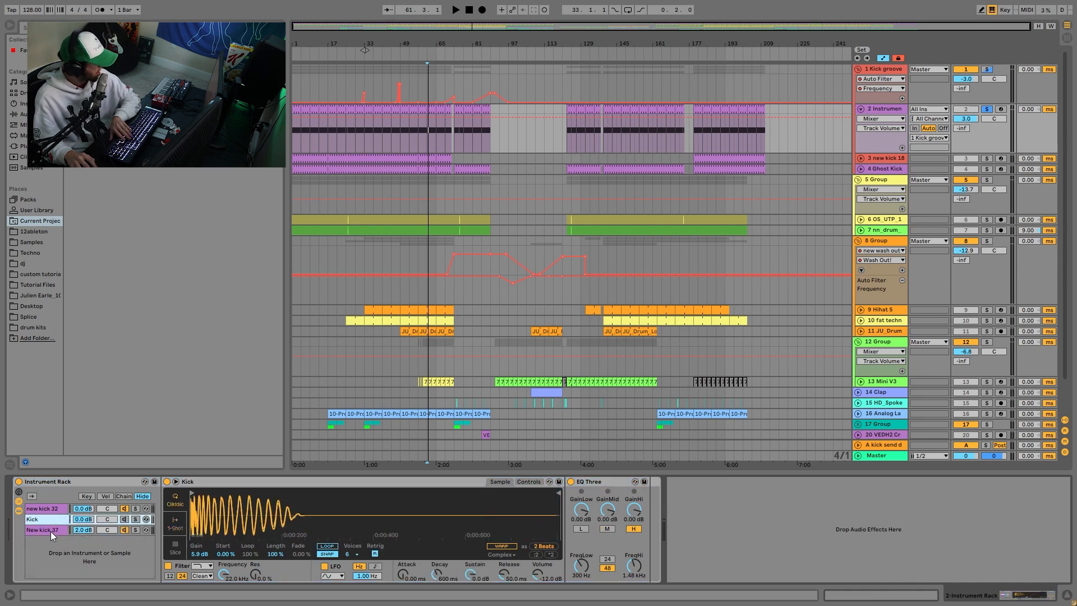
pyautogui.press('Delete')
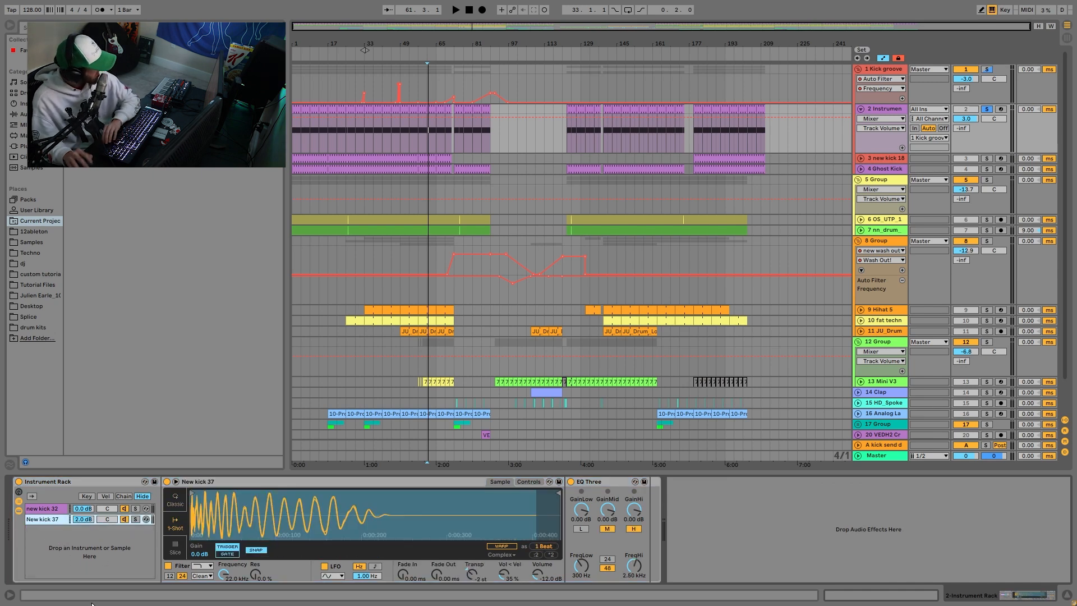
# Step: Unfold the new kick 18 track, show its devices, and play it soloed
pyautogui.click(987, 159)
pyautogui.click(859, 159)
pyautogui.click(880, 158)
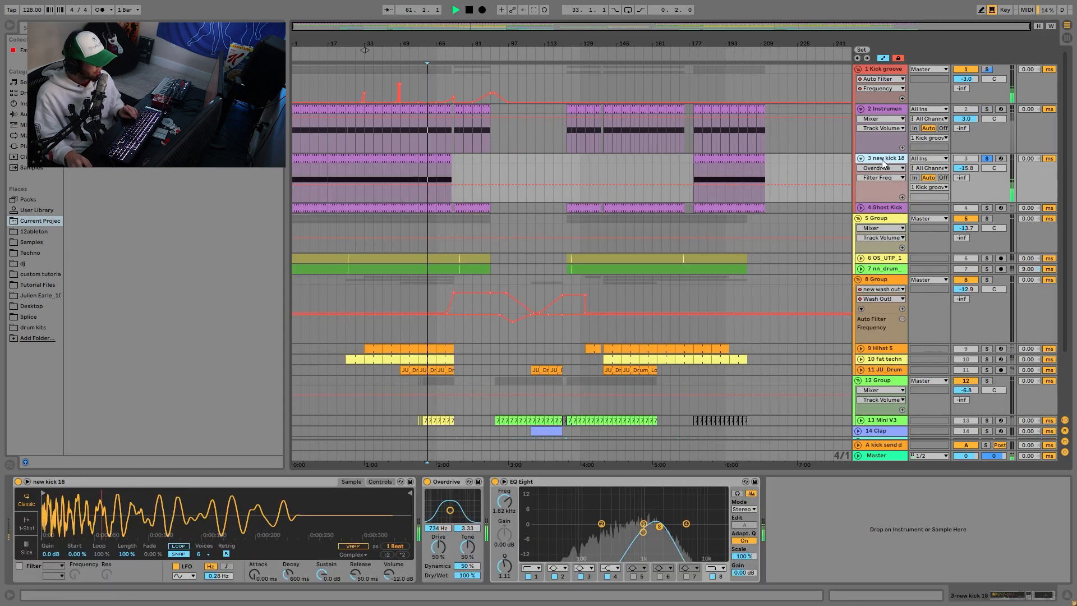
pyautogui.press('space')
pyautogui.press('space')
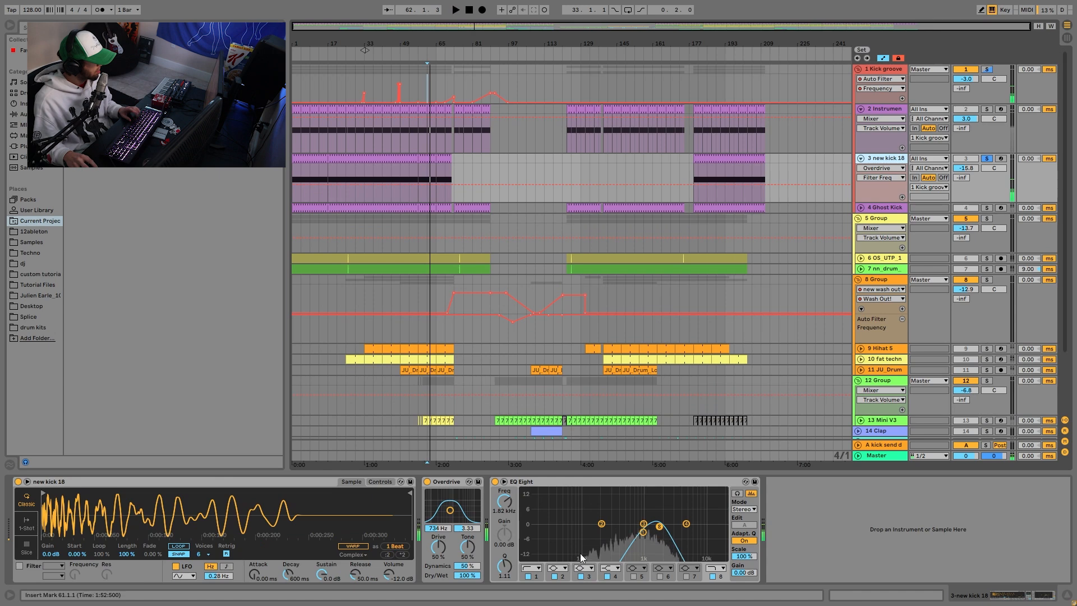
# Step: Play the new kick 18 track with Overdrive and EQ Eight switched off, and undo both bypasses
pyautogui.click(426, 483)
pyautogui.click(495, 482)
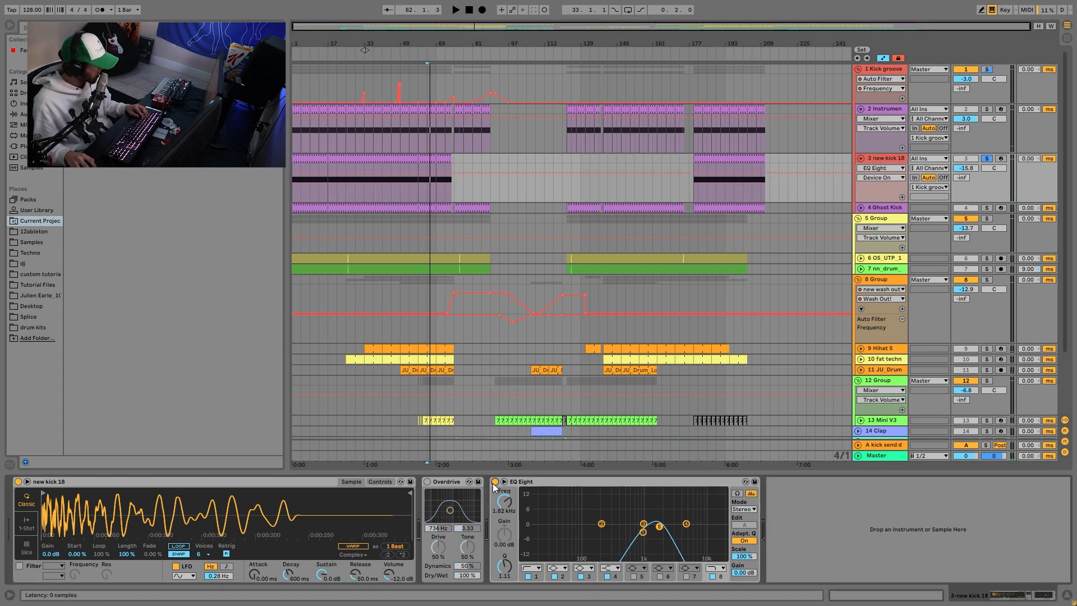
pyautogui.press('space')
pyautogui.press('space')
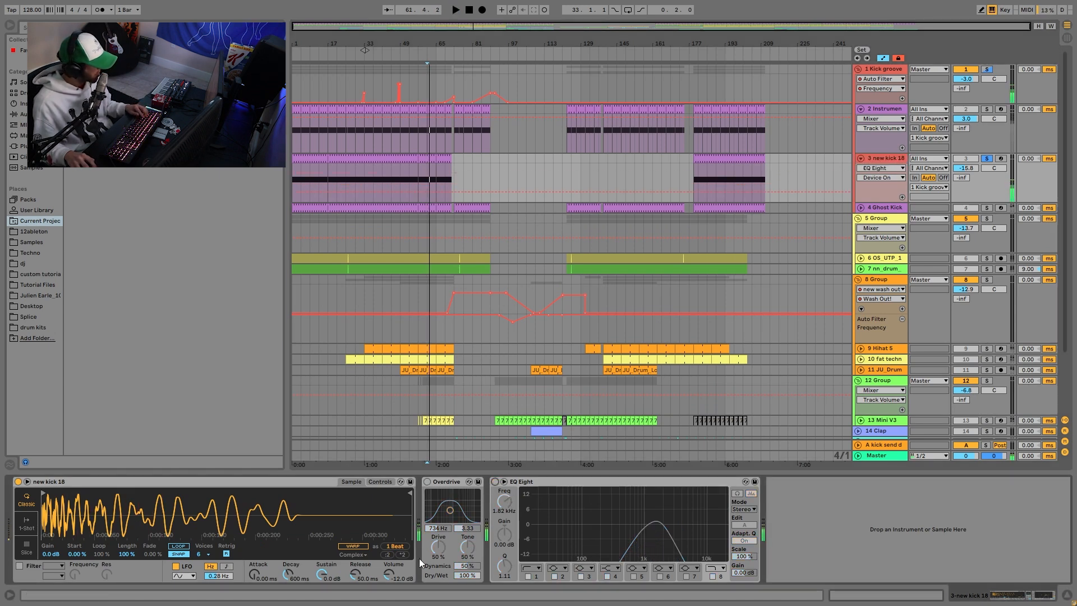
pyautogui.hotkey('ctrl', 'z')
pyautogui.hotkey('ctrl', 'z')
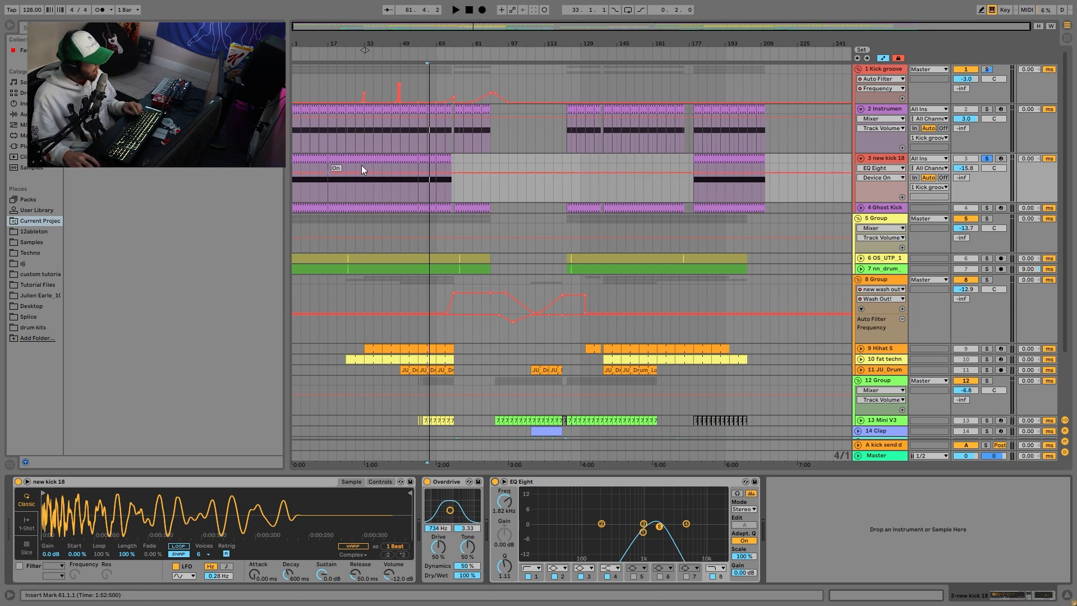
# Step: Select bars 57 to 73 on the new kick 18 track and play the full mix from there with all solos cleared
pyautogui.scroll(-3, 430, 247)
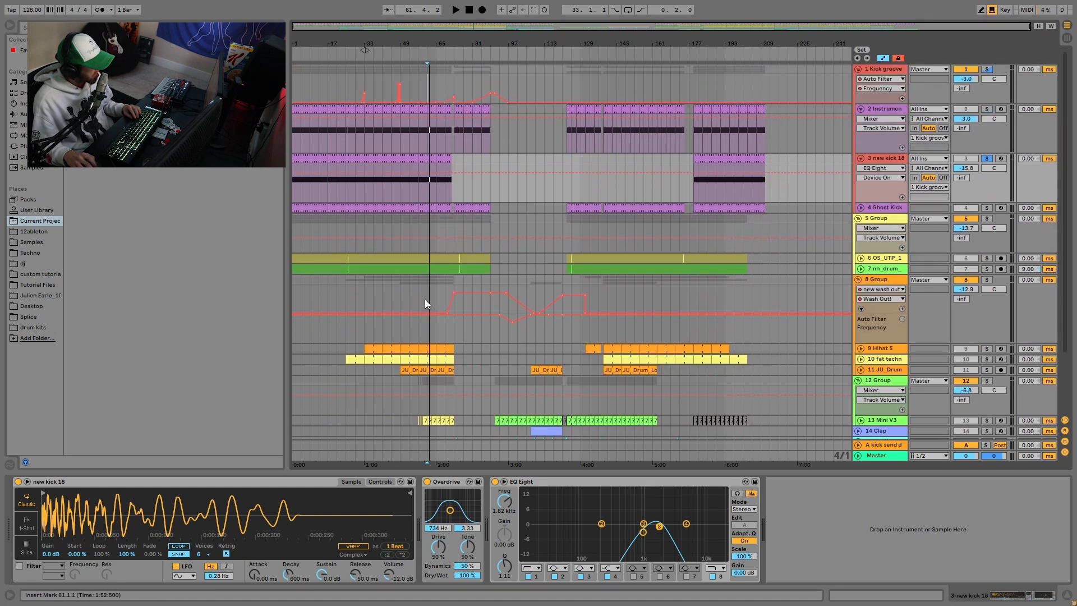
pyautogui.scroll(3, 439, 263)
pyautogui.moveTo(427, 188); pyautogui.dragTo(456, 166)
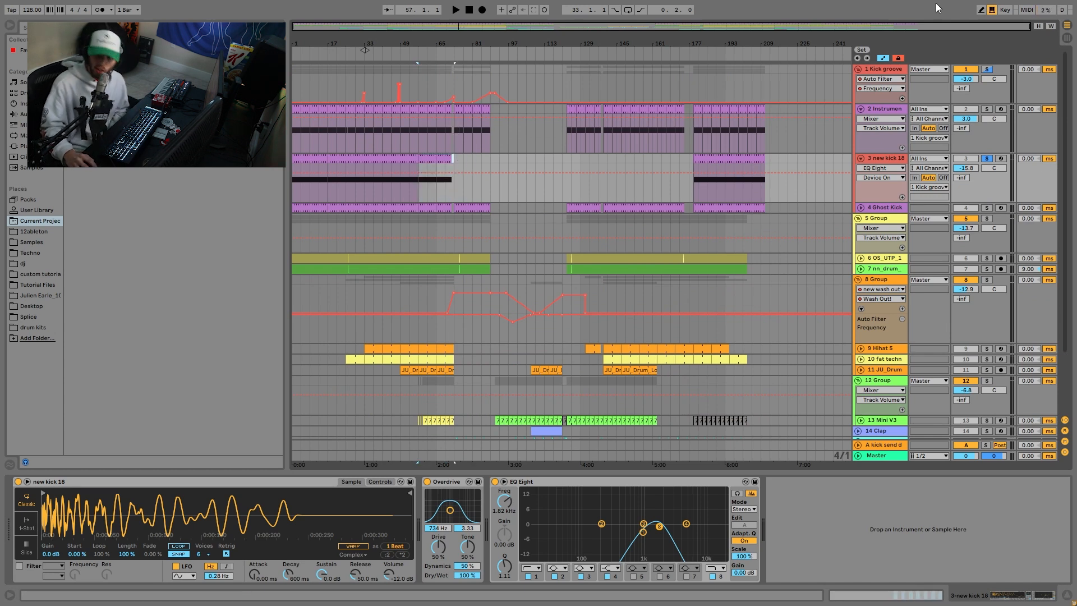
pyautogui.click(987, 69)
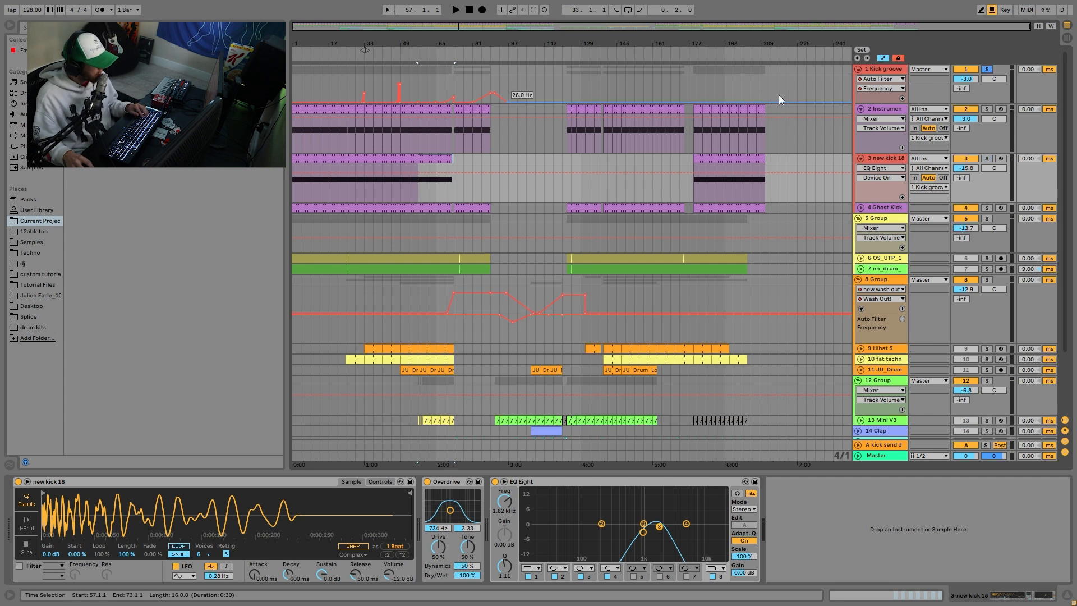
pyautogui.press('space')
pyautogui.click(986, 70)
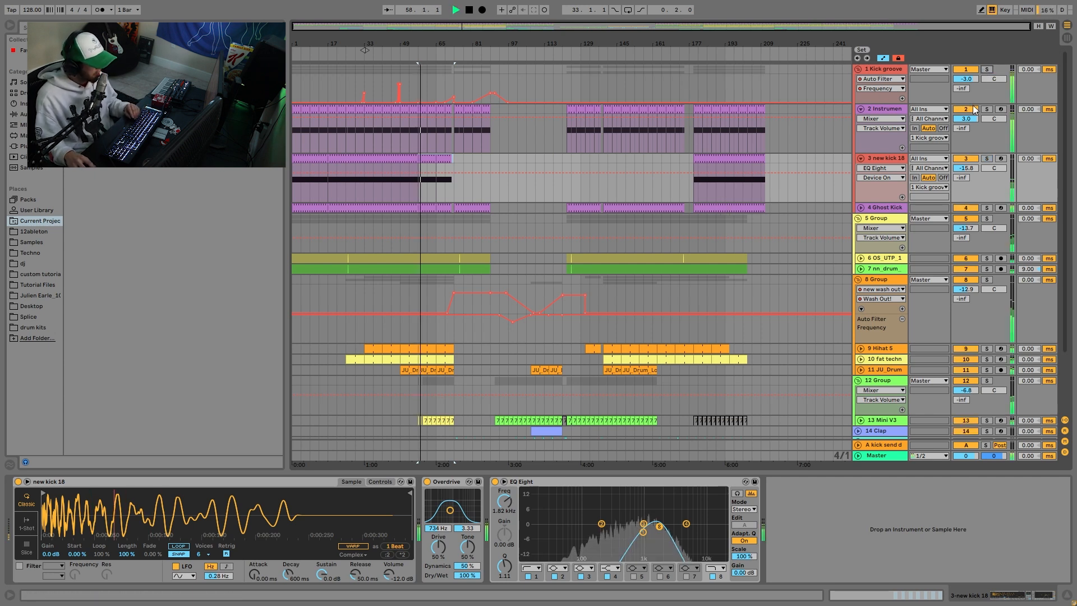
pyautogui.click(888, 157)
pyautogui.press('space')
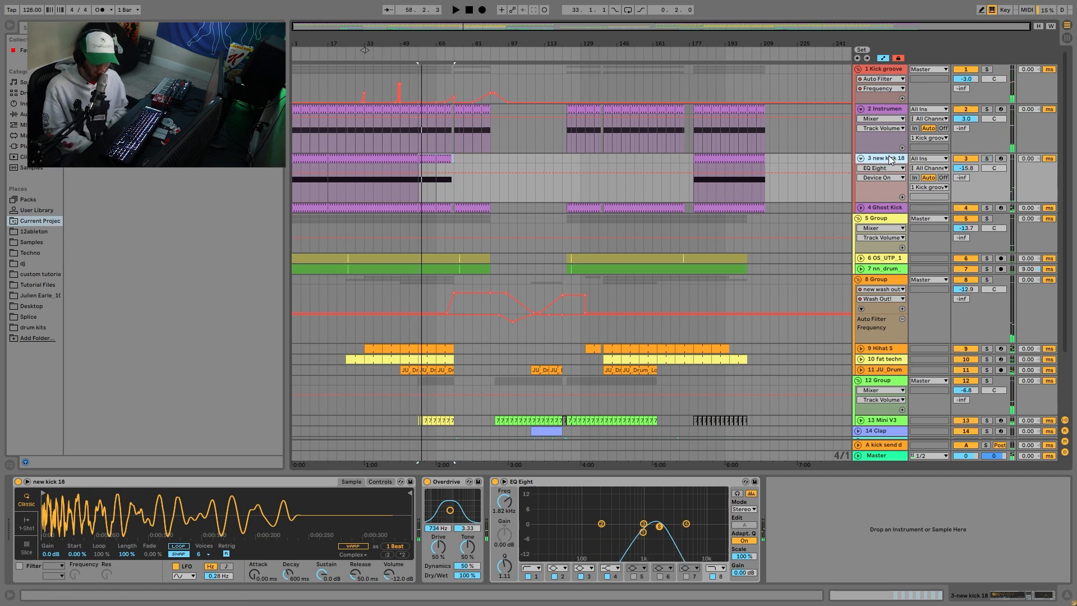
# Step: Try a copy of the bar 179 new kick 18 clip at bar 139, play it in the full mix, and undo the copy
pyautogui.click(614, 163)
pyautogui.press('space')
pyautogui.press('space')
pyautogui.moveTo(724, 160); pyautogui.dragTo(632, 153)
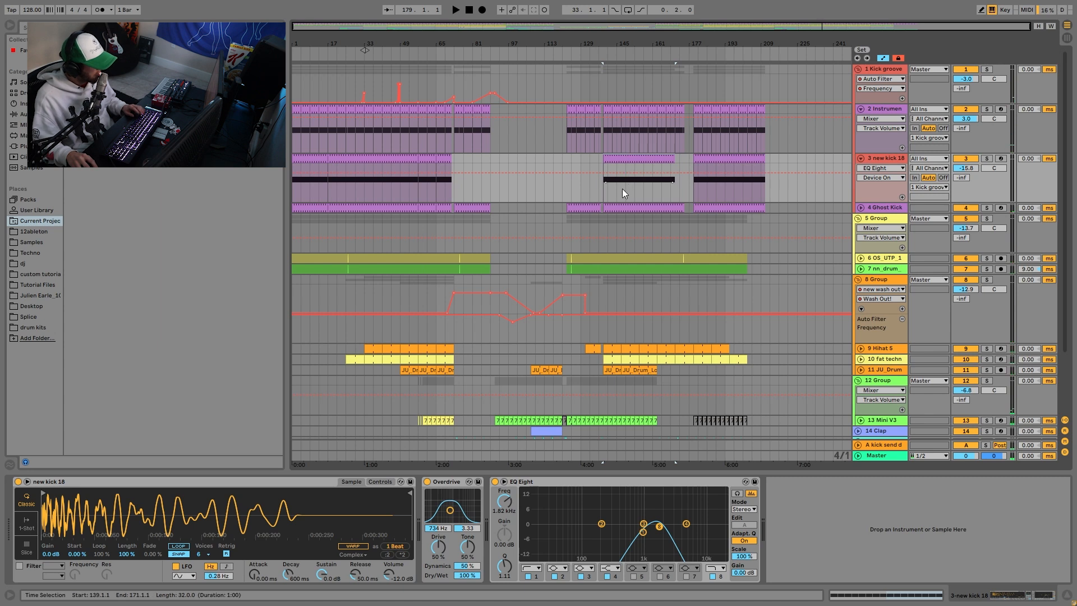
pyautogui.press('space')
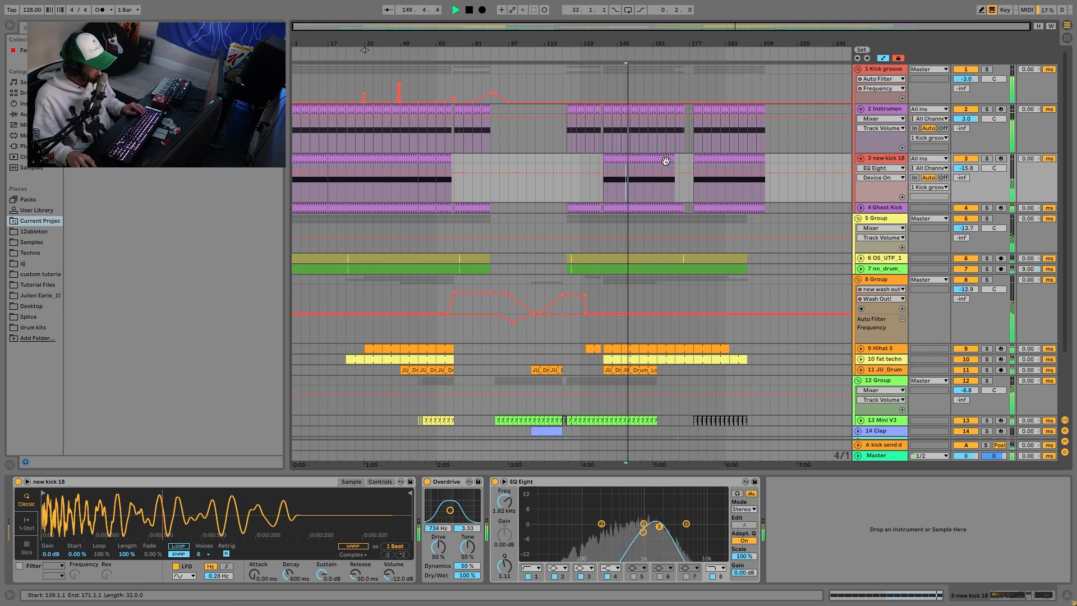
pyautogui.hotkey('ctrl', 'z')
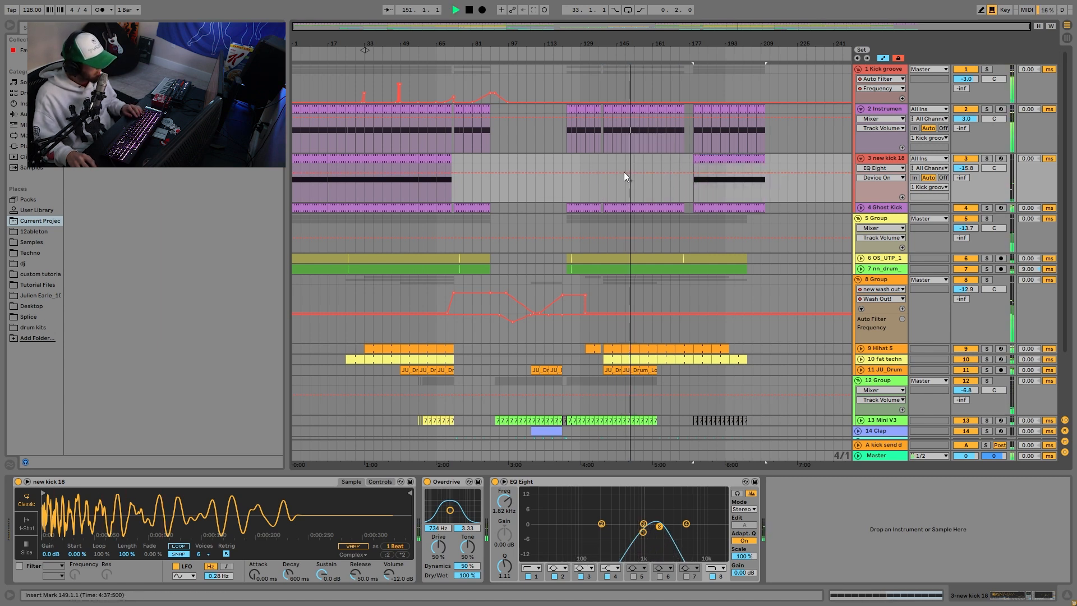
# Step: Play the full mix from the start of the new kick 18 clip at bar 179
pyautogui.press('space')
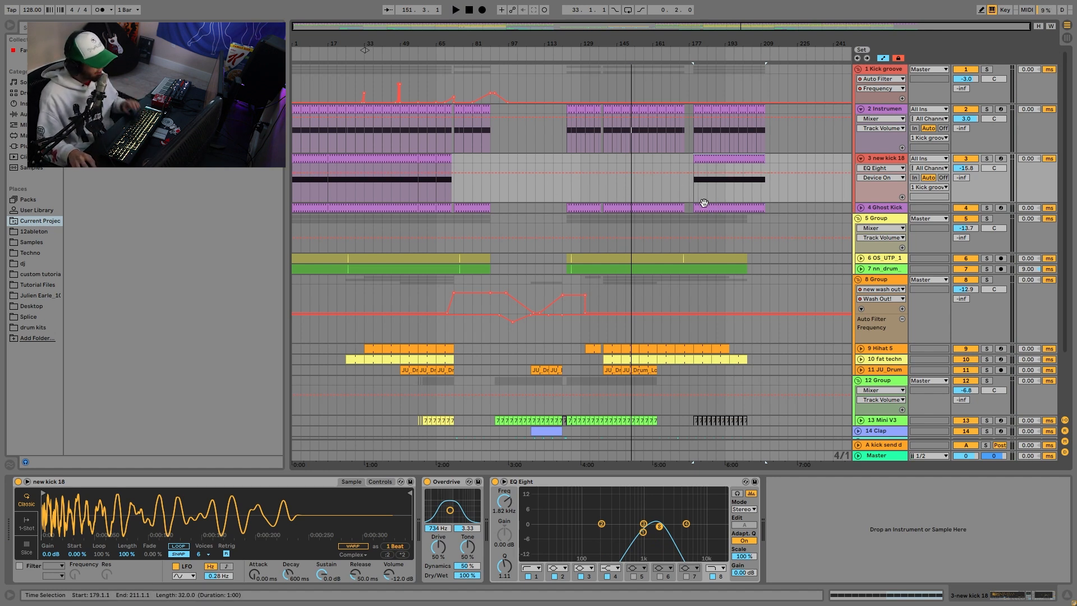
pyautogui.press('space')
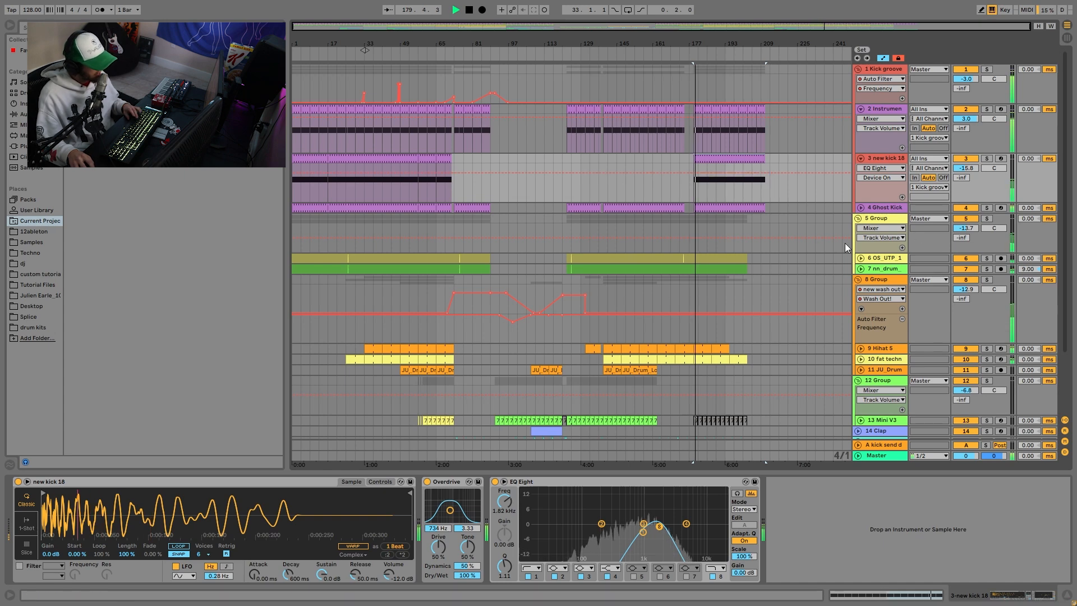
pyautogui.press('space')
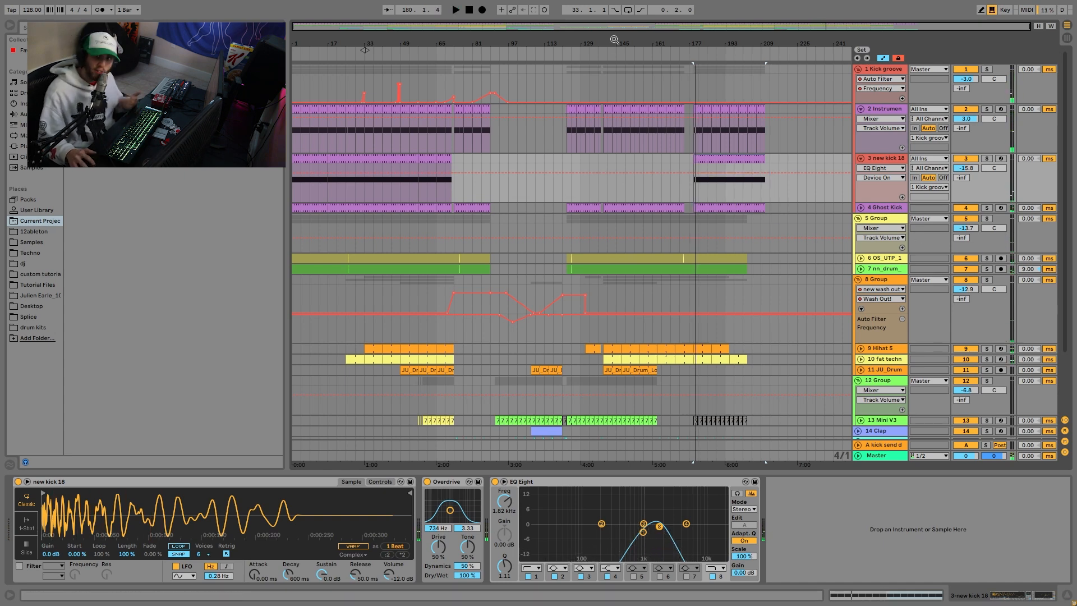
# Step: Unfold and solo the Ghost Kick track, play it from bar 179, and remove the switched-off Saturator from its device chain
pyautogui.click(885, 208)
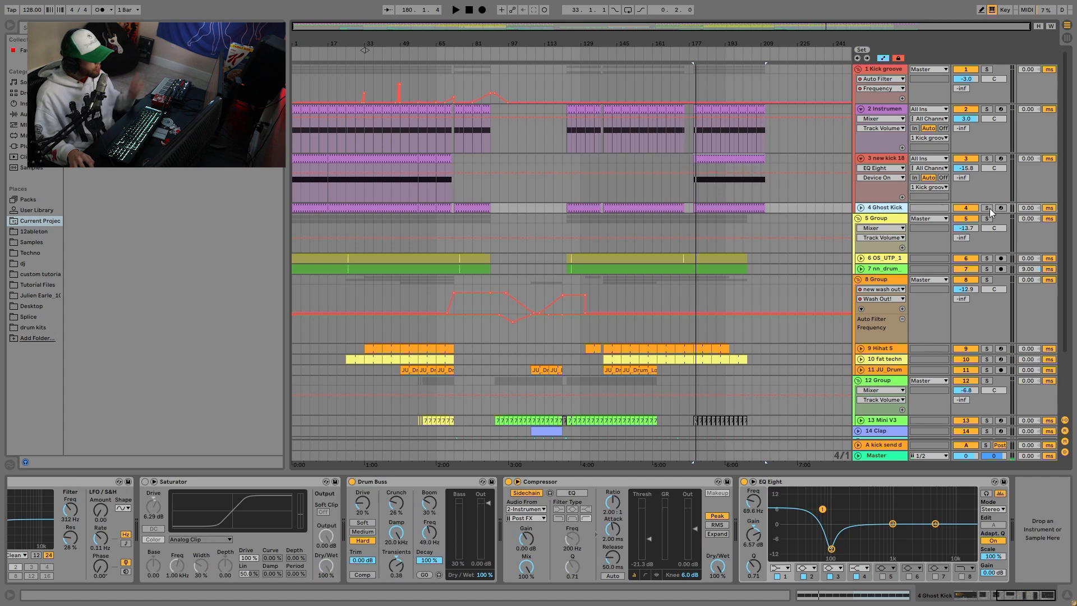
pyautogui.click(987, 209)
pyautogui.click(861, 208)
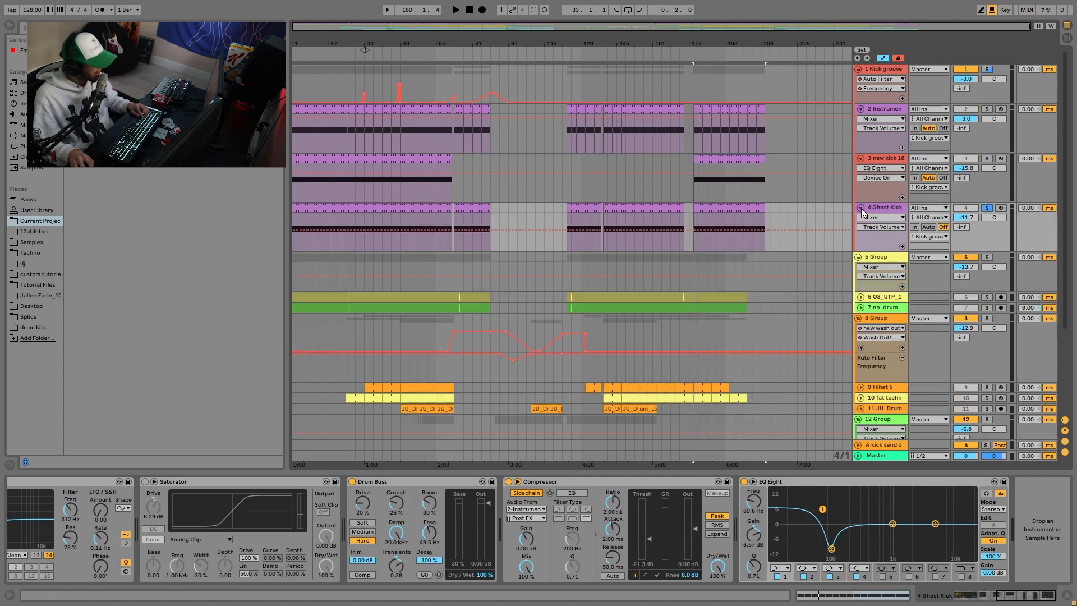
pyautogui.click(705, 203)
pyautogui.press('space')
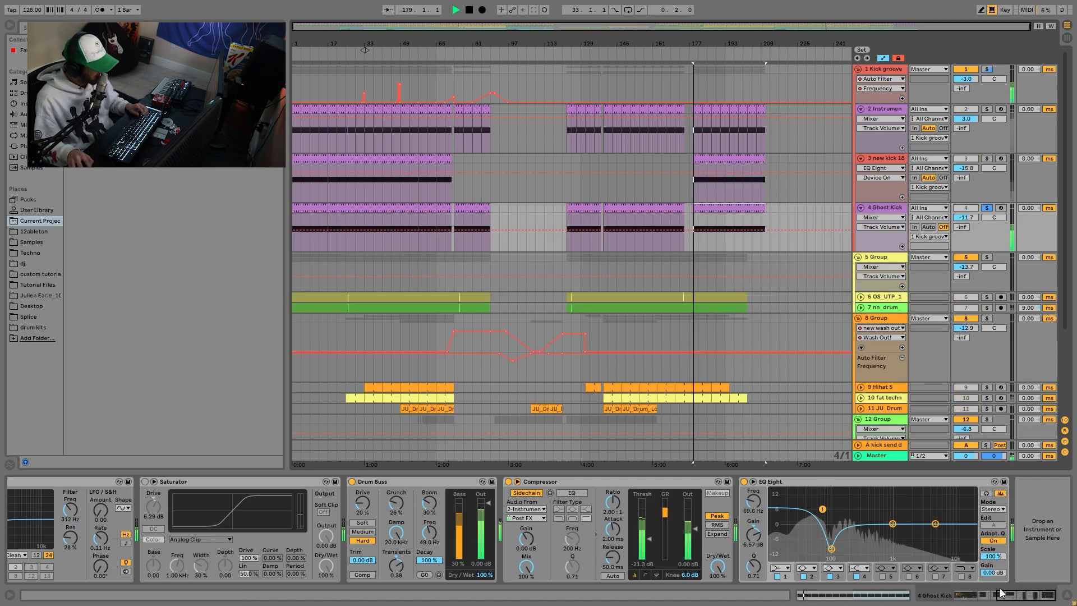
pyautogui.moveTo(1001, 590); pyautogui.dragTo(886, 576)
pyautogui.press('space')
# Step: Open the Ghost Kick clip at bar 179 and examine its repeated C3 notes and their velocities with playback running
pyautogui.doubleClick(722, 211)
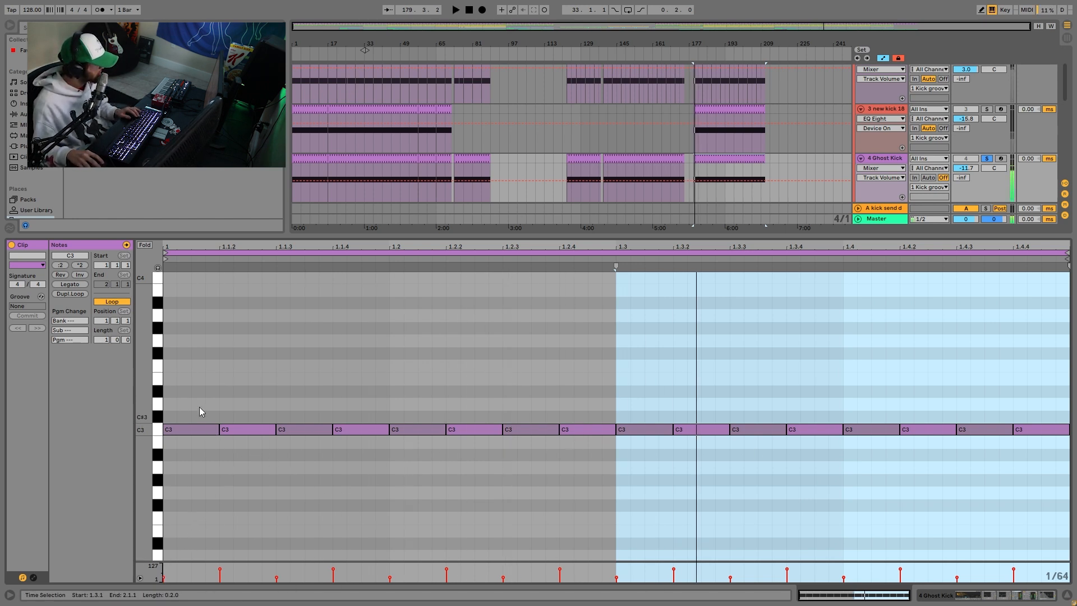
pyautogui.click(251, 433)
pyautogui.click(347, 419)
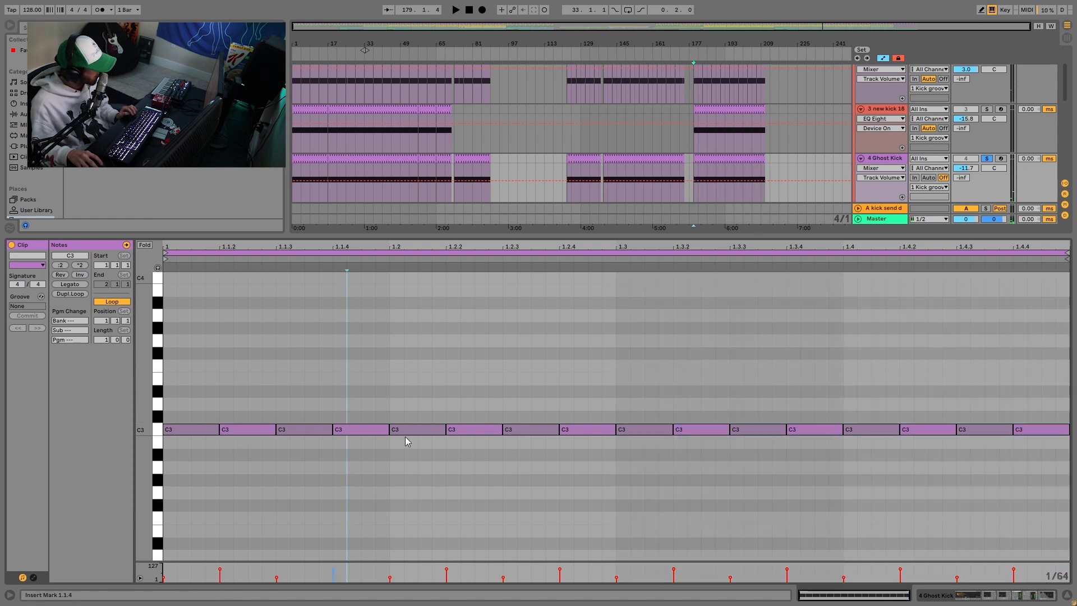
pyautogui.click(490, 440)
pyautogui.click(584, 430)
pyautogui.press('space')
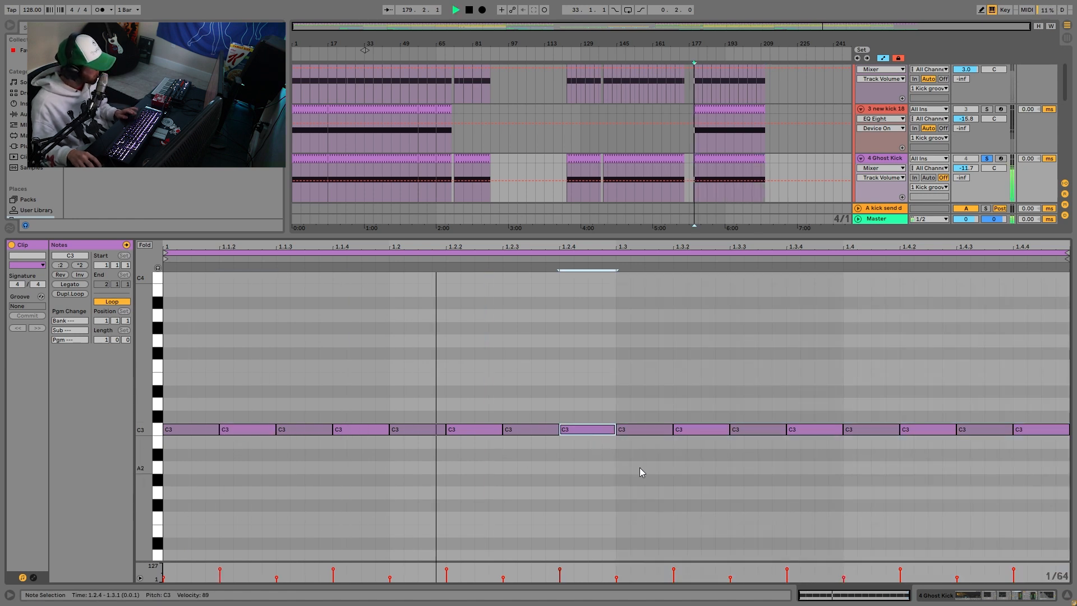
# Step: Show the Ghost Kick devices again and play all layers of the soloed Kick groove group from bar 179
pyautogui.doubleClick(888, 192)
pyautogui.press('space')
pyautogui.scroll(3, 938, 194)
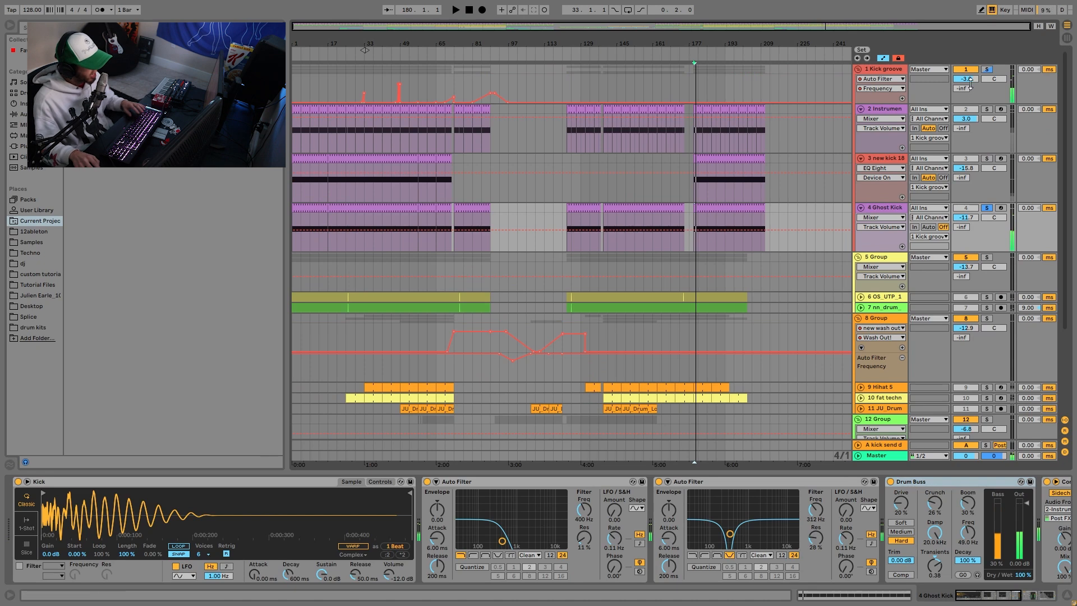
pyautogui.click(987, 69)
pyautogui.press('space')
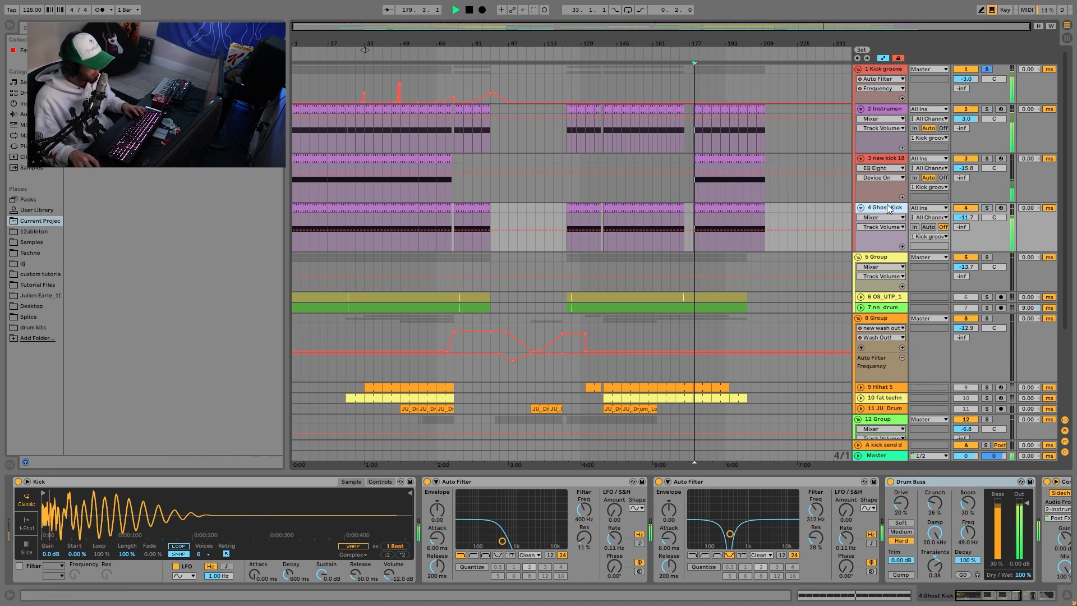
pyautogui.press('space')
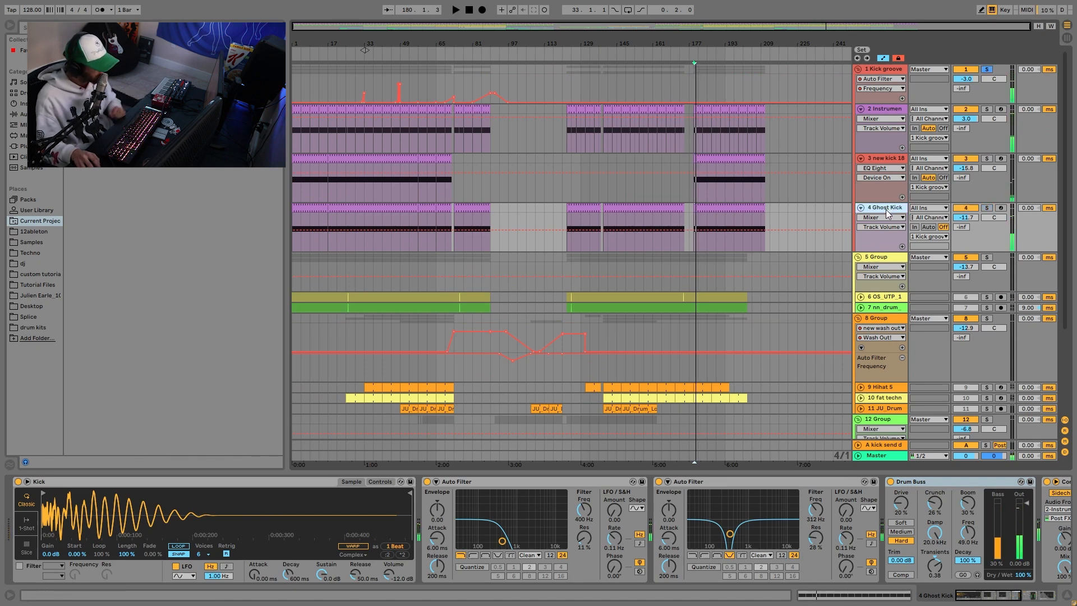
pyautogui.press('space')
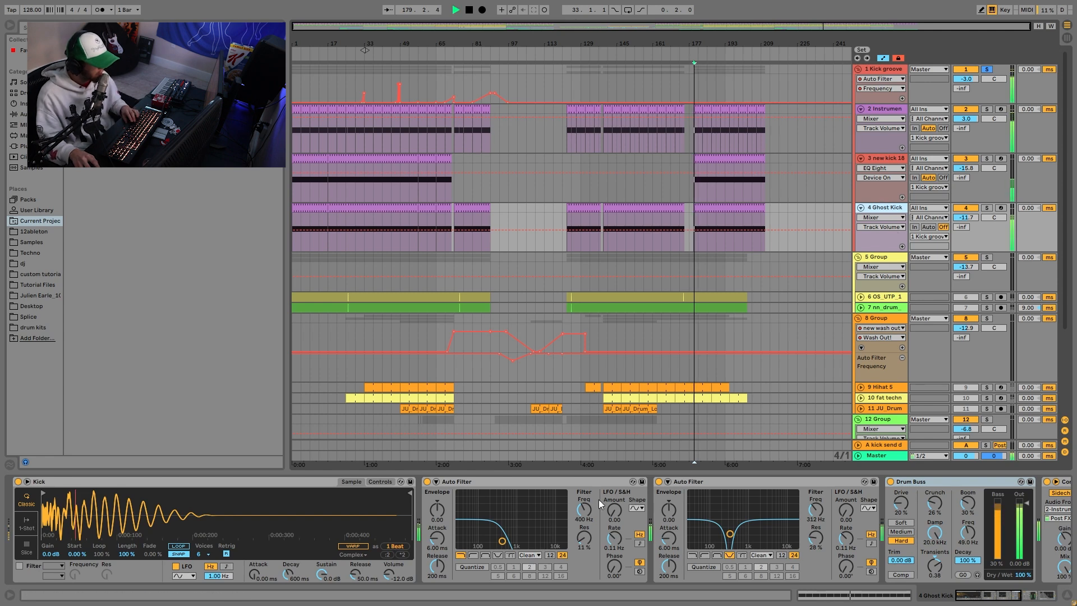
pyautogui.press('space')
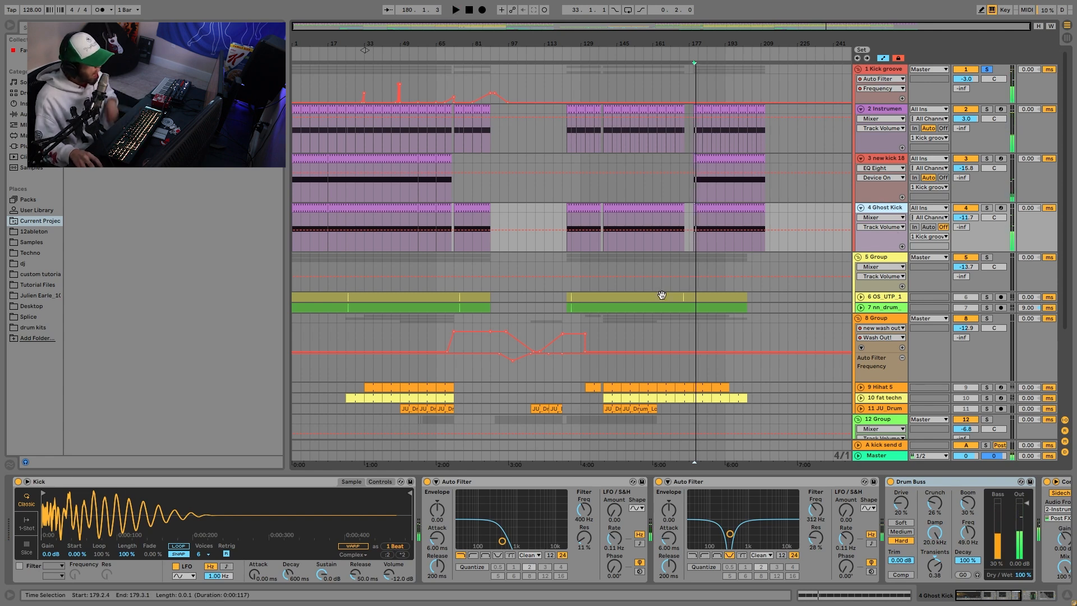
# Step: Switch off both Auto Filters on the Ghost Kick track and play that track soloed
pyautogui.click(427, 481)
pyautogui.press('space')
pyautogui.click(659, 481)
pyautogui.click(987, 207)
pyautogui.hscroll(2, 908, 498)
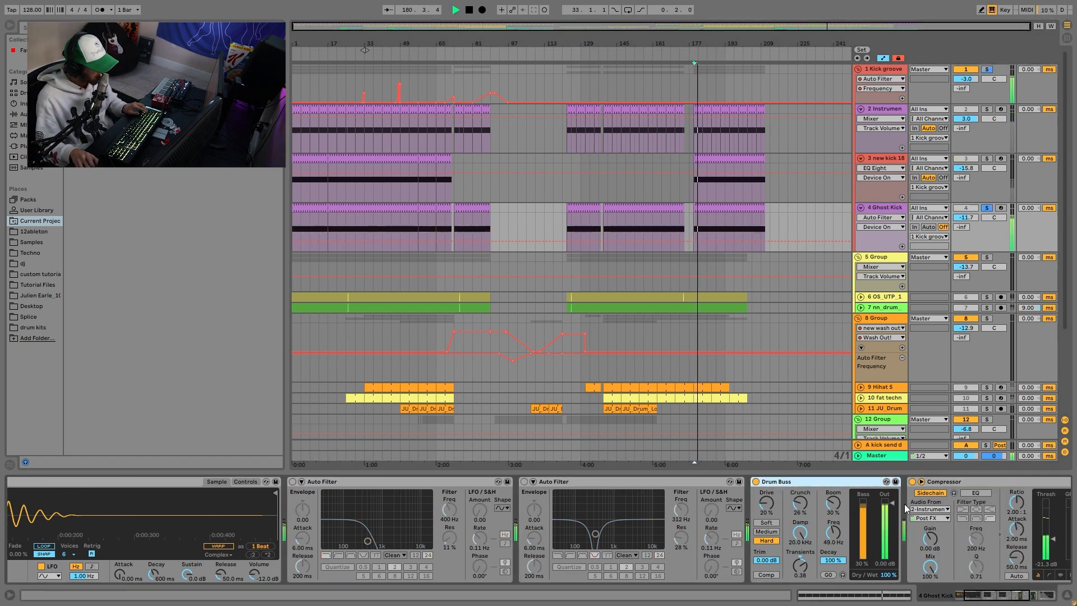
# Step: Switch the first Auto Filter on Ghost Kick back on and play the track from bar 179
pyautogui.click(259, 480)
pyautogui.click(228, 481)
pyautogui.press('space')
pyautogui.click(304, 481)
pyautogui.press('space')
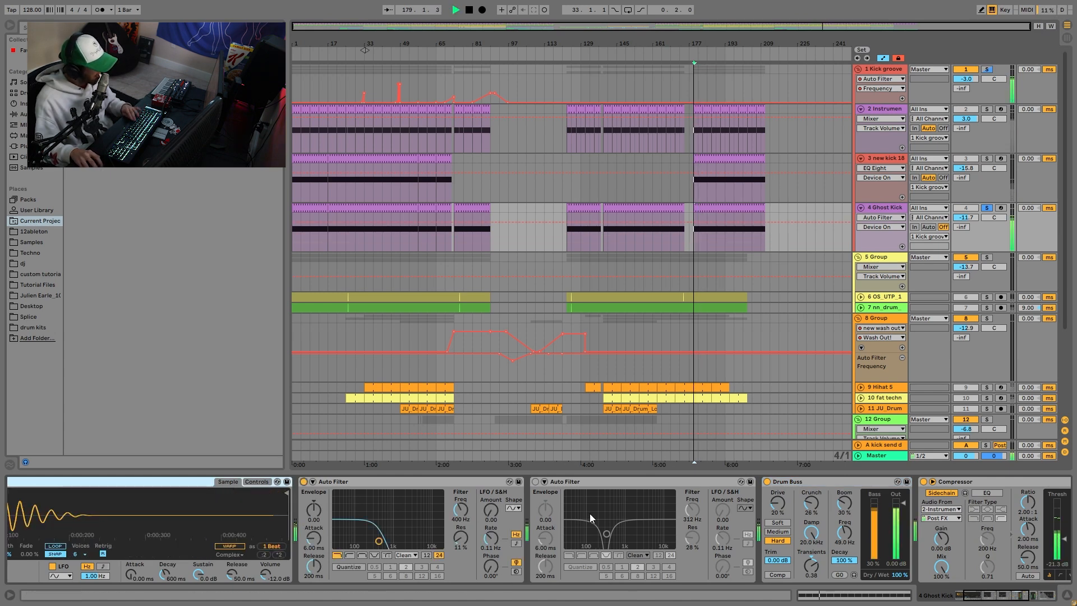
# Step: Compare Ghost Kick with the second Auto Filter on and off, leaving the filter switched on
pyautogui.click(536, 481)
pyautogui.press('space')
pyautogui.press('space')
pyautogui.hscroll(3, 629, 511)
pyautogui.click(400, 482)
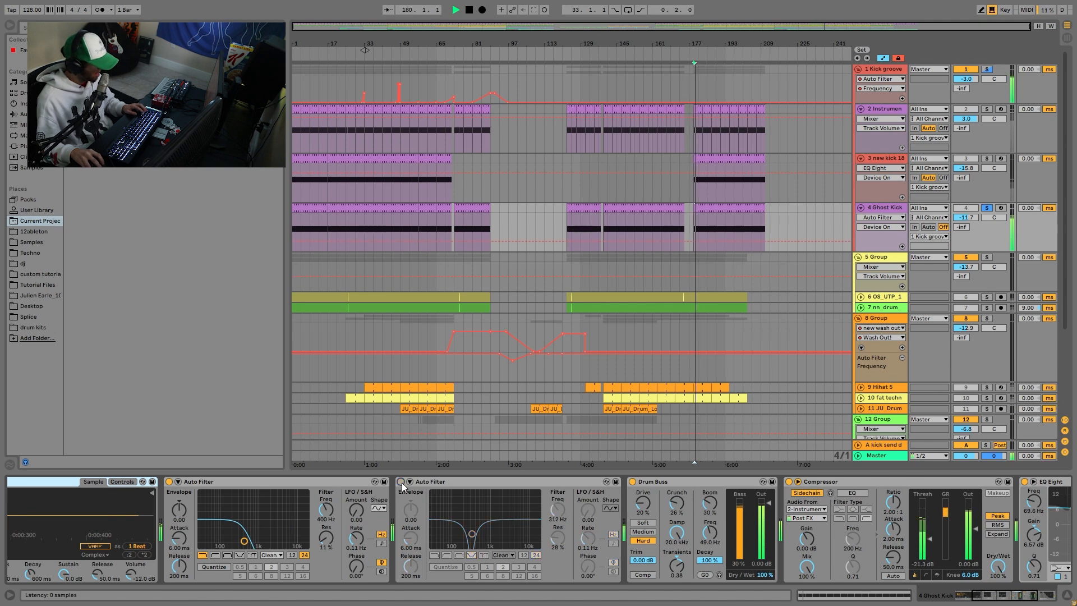
pyautogui.click(400, 481)
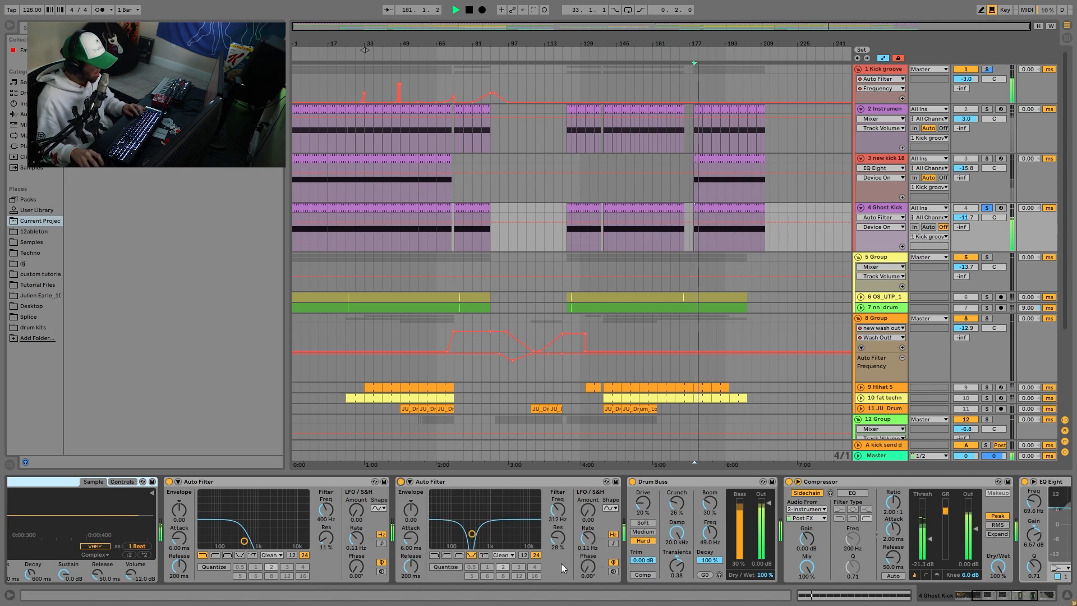
pyautogui.press('space')
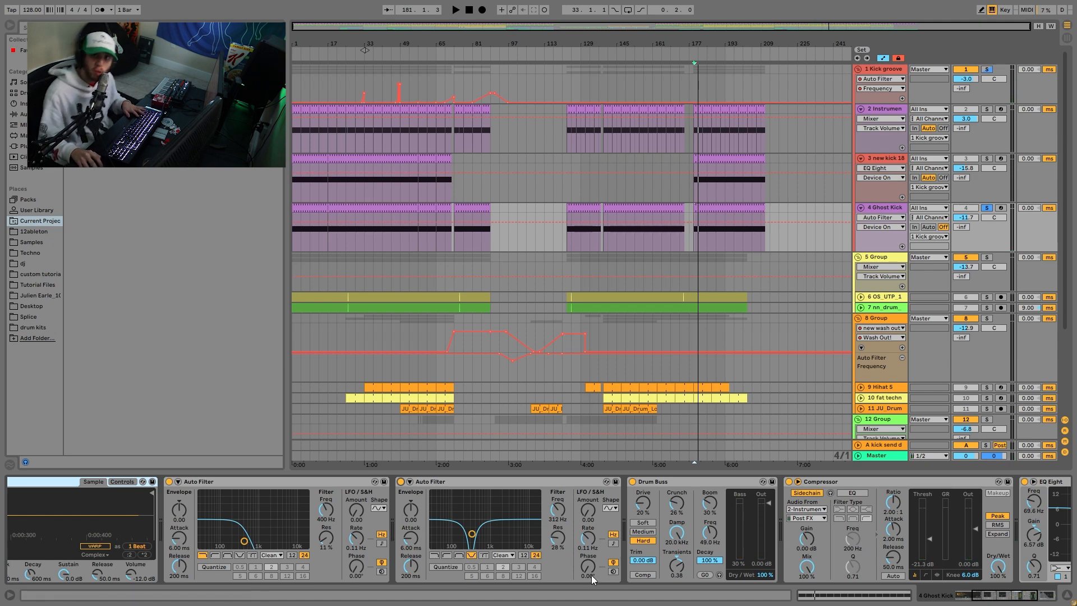
# Step: Play Ghost Kick with Drum Buss switched off and the track volume at 0 dB, and undo both changes
pyautogui.hscroll(5, 842, 532)
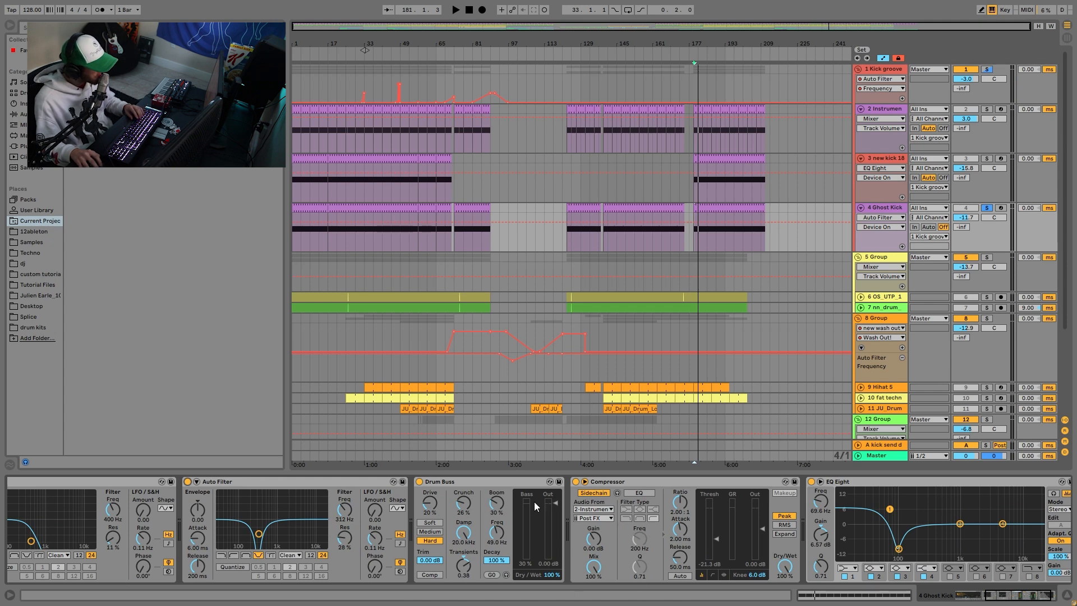
pyautogui.hscroll(2, 544, 519)
pyautogui.press('space')
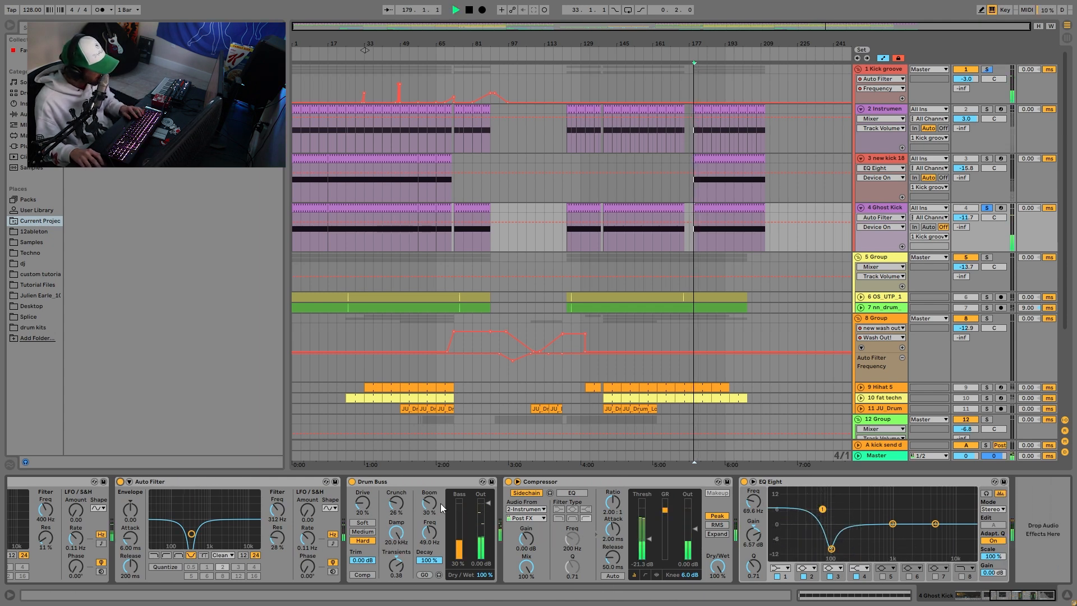
pyautogui.click(352, 482)
pyautogui.click(973, 219)
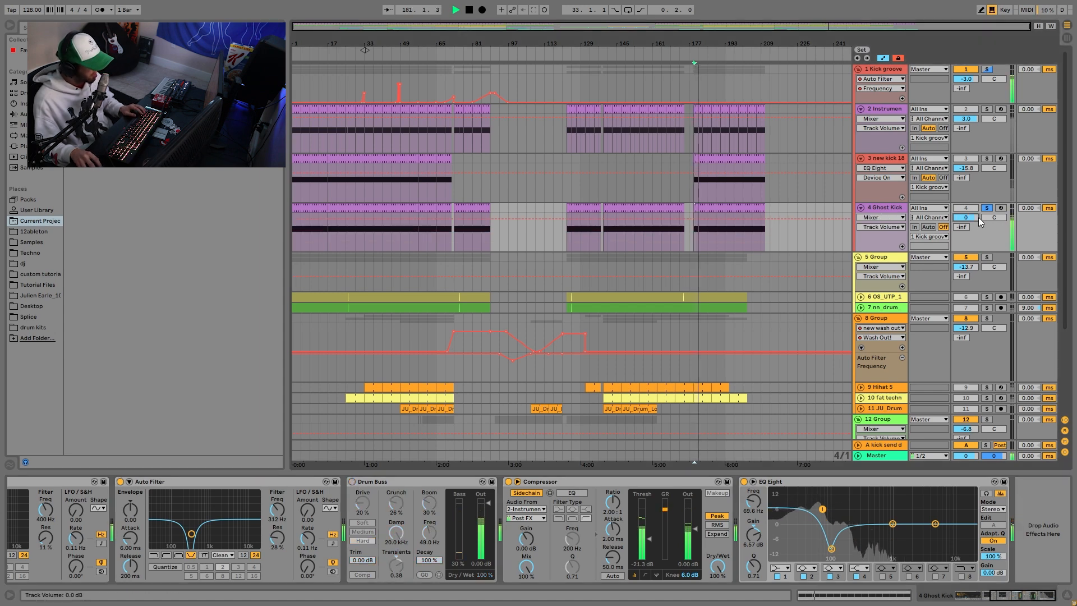
pyautogui.hotkey('ctrl', 'z')
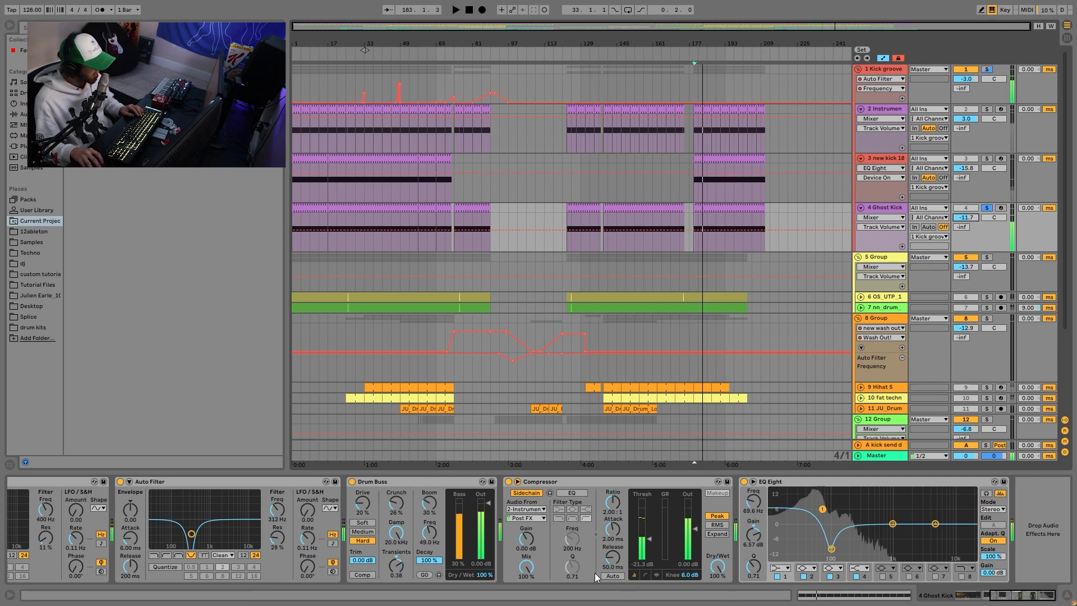
pyautogui.press('space')
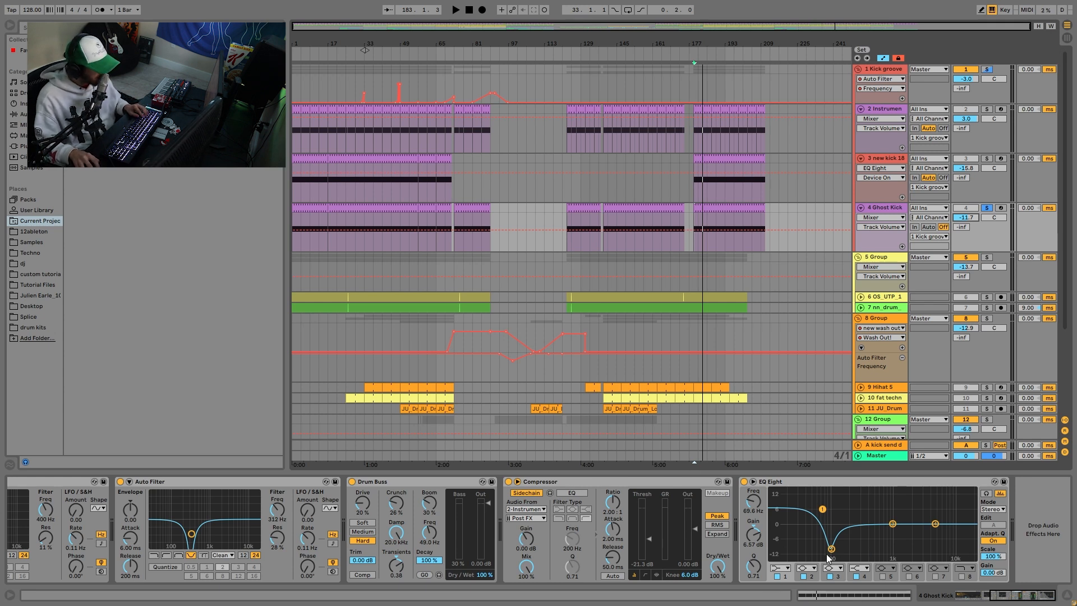
# Step: Play the soloed Ghost Kick from bar 179 and show the Kick groove group's devices
pyautogui.press('space')
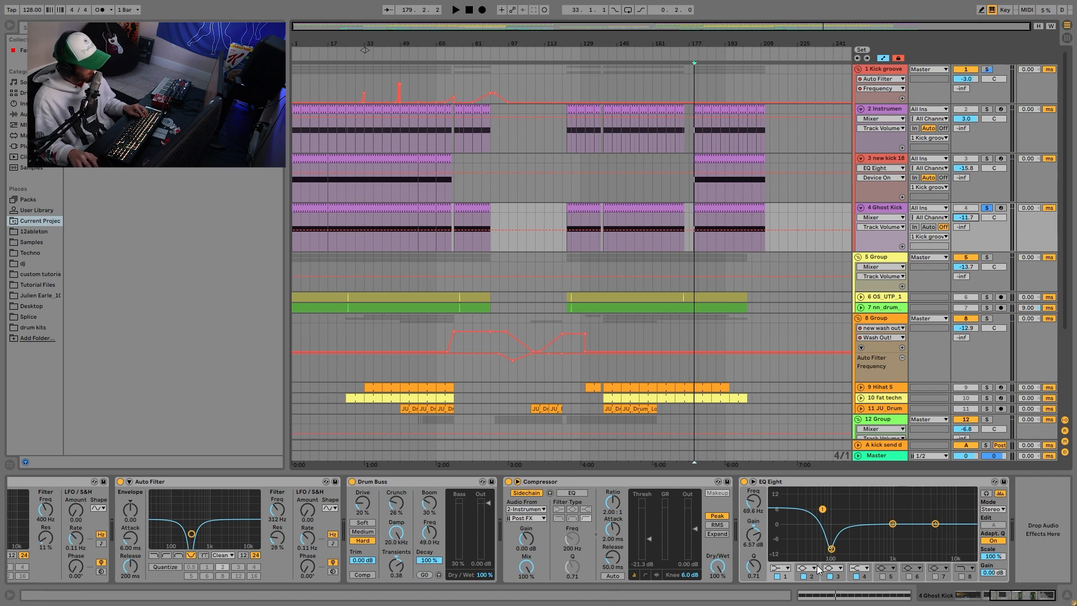
pyautogui.press('space')
pyautogui.click(884, 69)
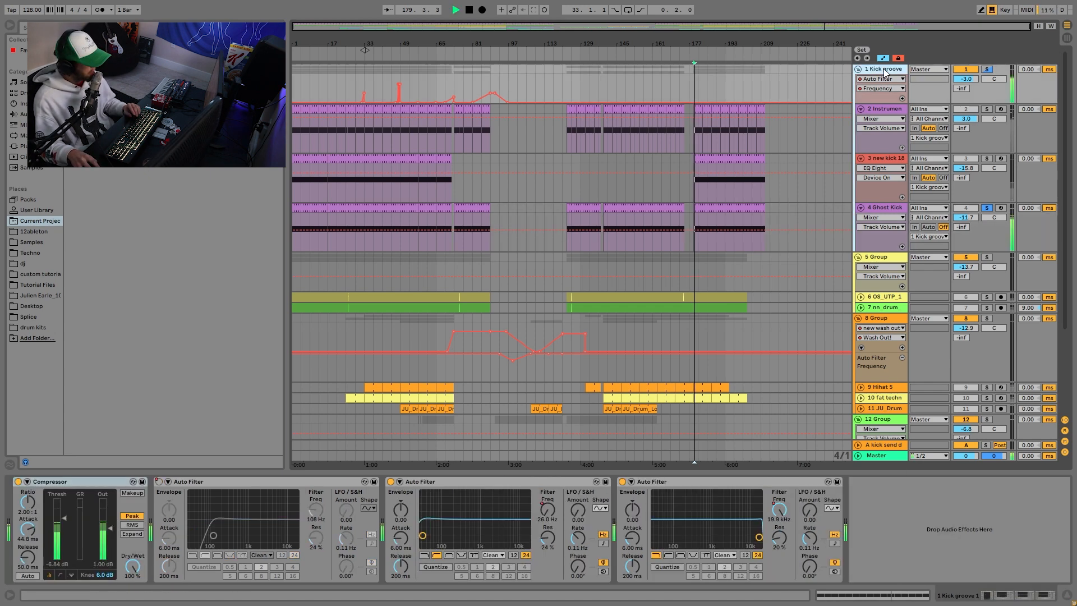
pyautogui.press('space')
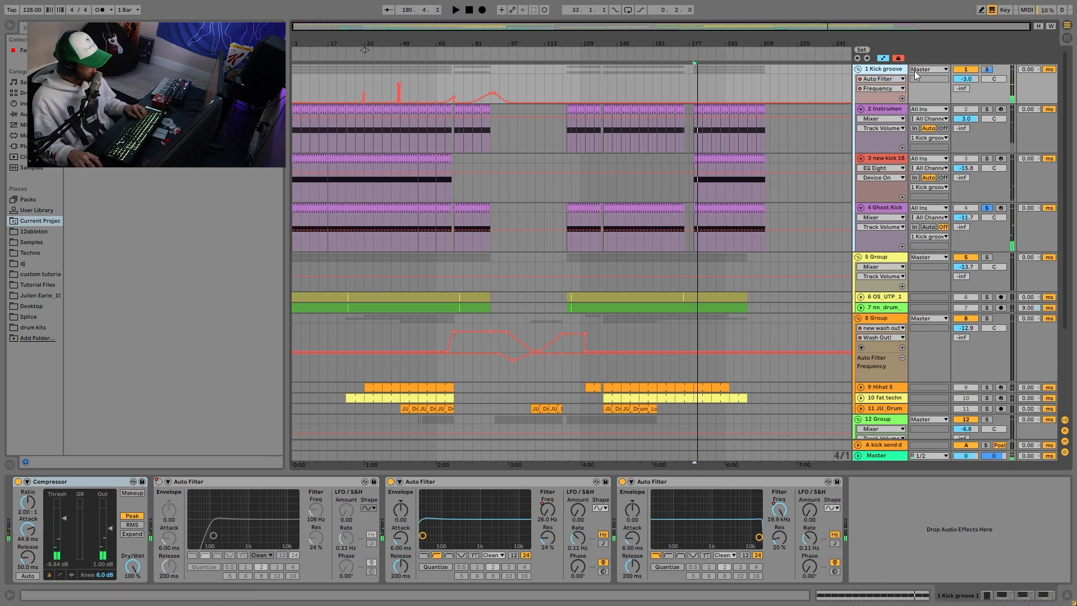
# Step: Solo the whole Kick groove group and compare its sound with the group Compressor switched off and back on
pyautogui.click(988, 69)
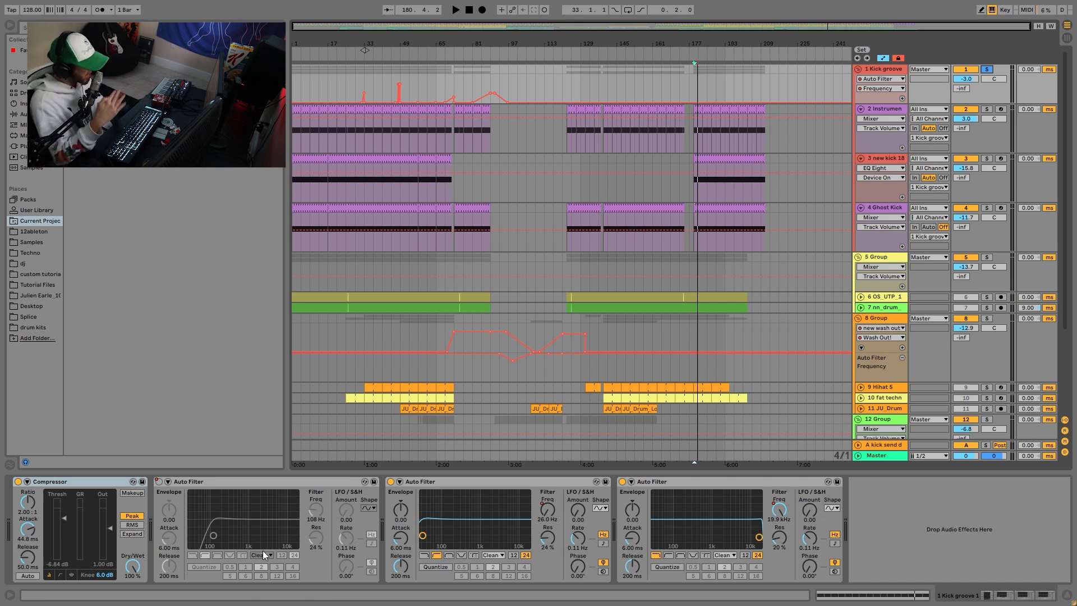
pyautogui.press('space')
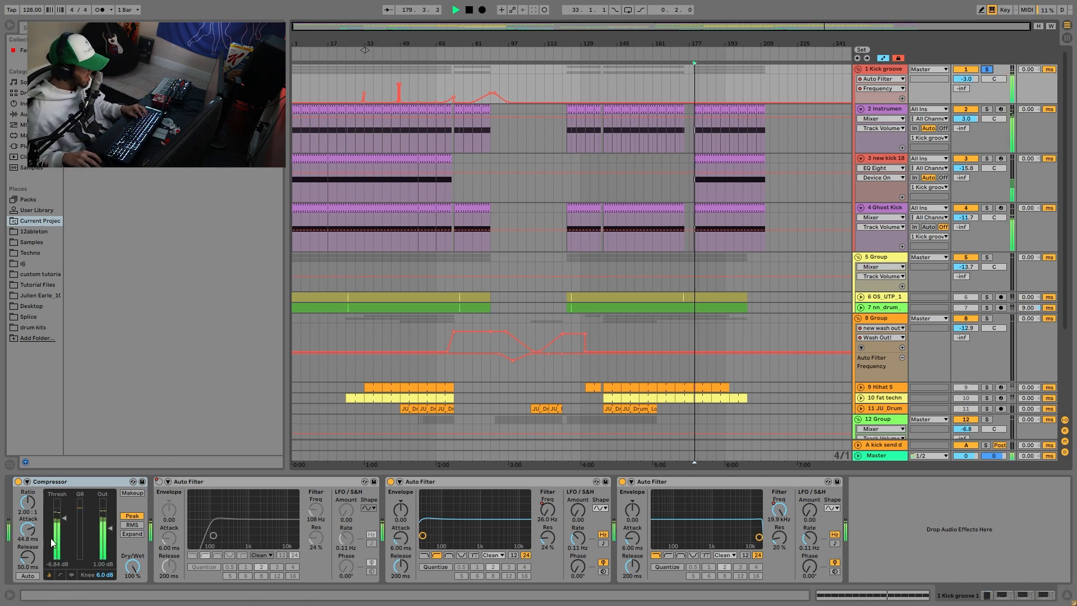
pyautogui.click(19, 482)
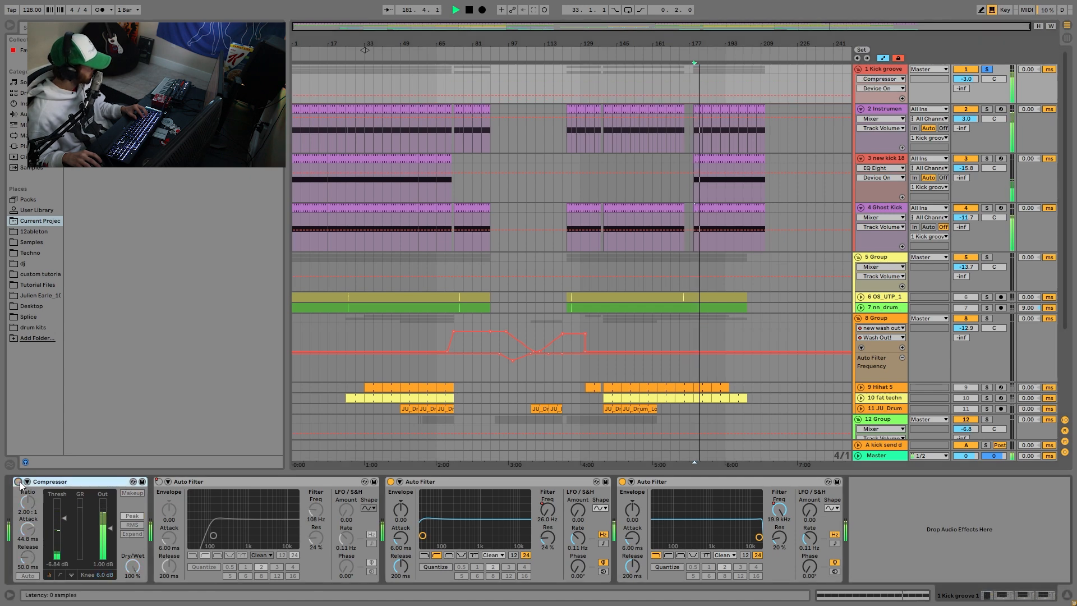
pyautogui.click(19, 482)
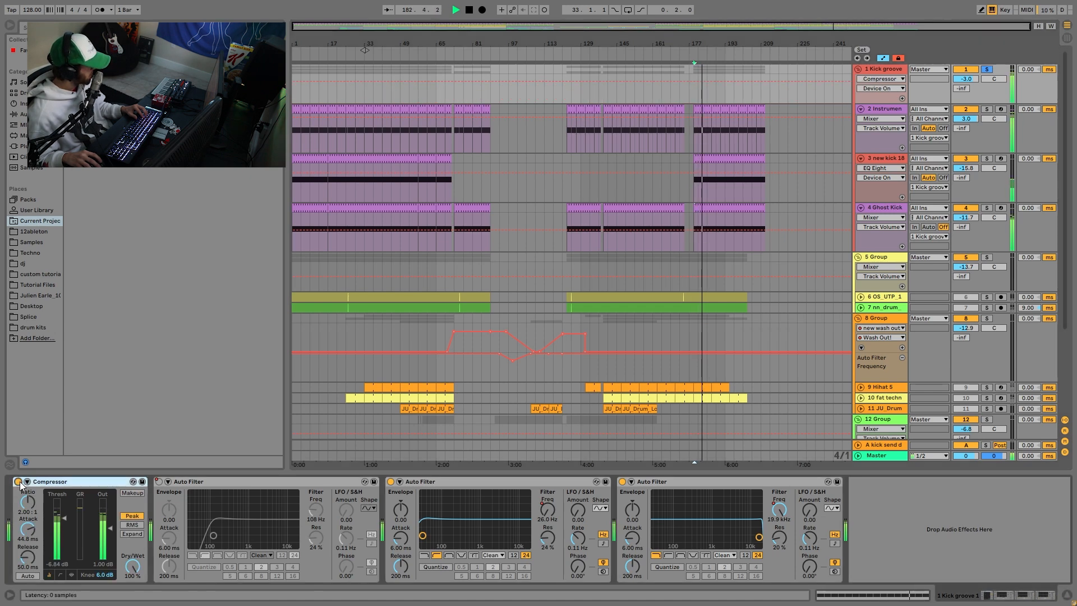
pyautogui.press('space')
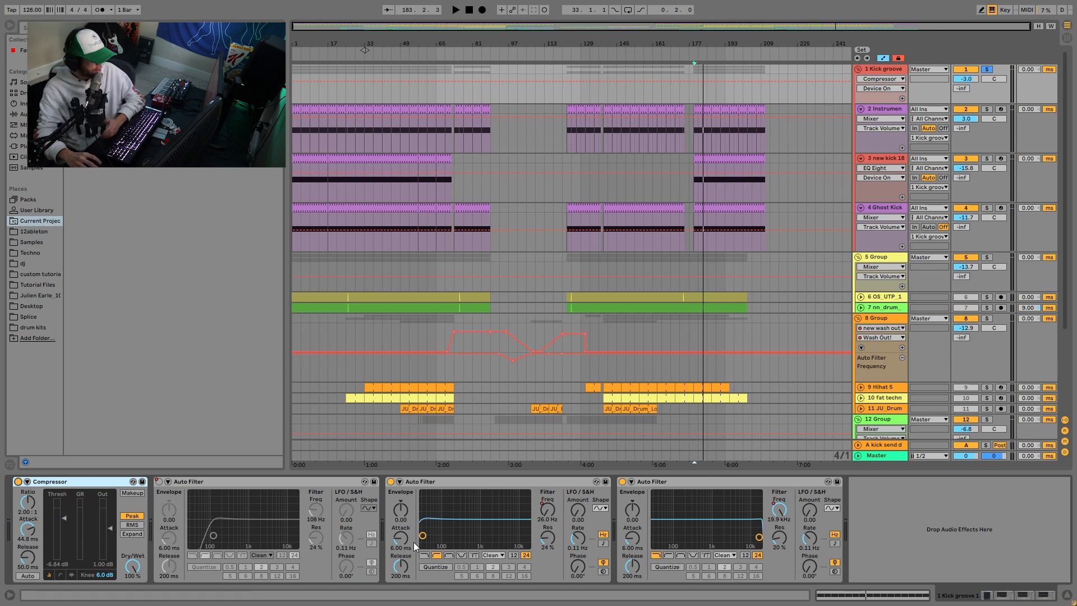
# Step: Show the Kick groove group's automation for the first Auto Filter's on/off state and the second and third Auto Filters' frequencies
pyautogui.rightClick(162, 482)
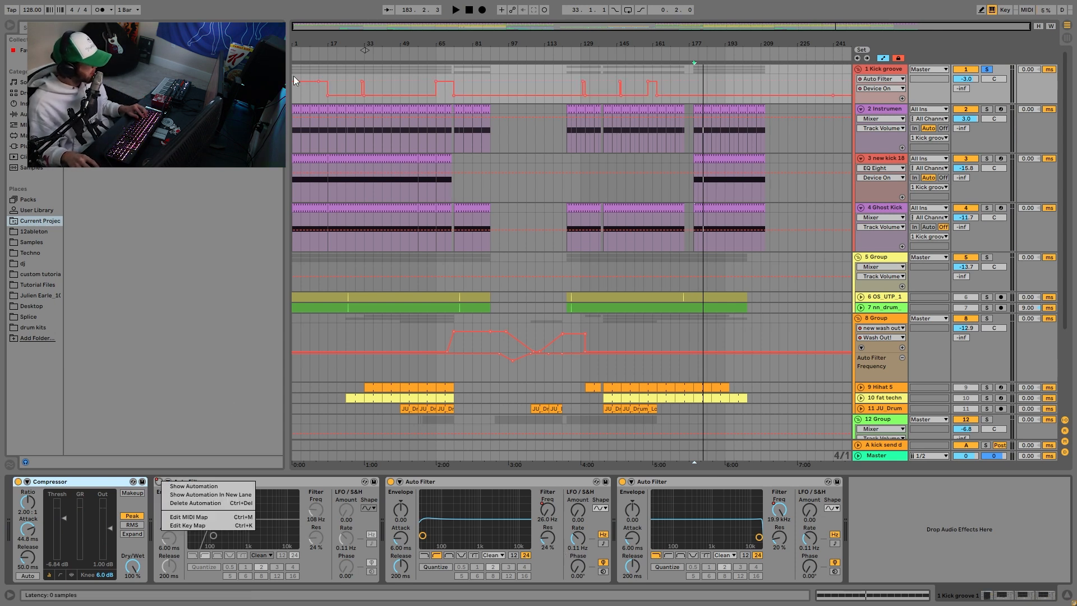
pyautogui.rightClick(544, 512)
pyautogui.click(563, 517)
pyautogui.rightClick(550, 511)
pyautogui.click(571, 516)
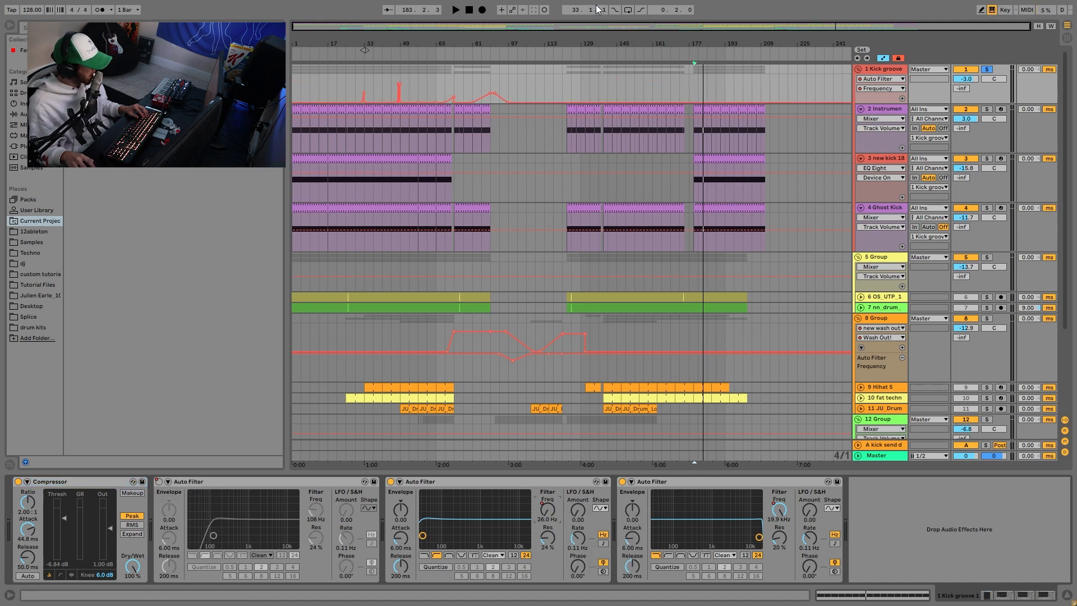
pyautogui.click(391, 84)
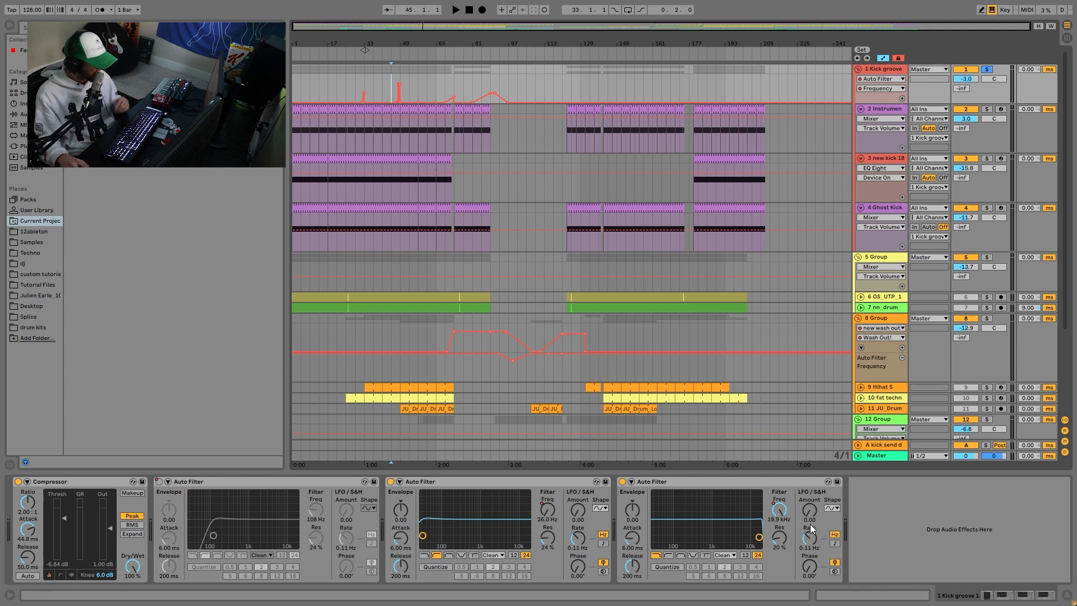
pyautogui.click(779, 521)
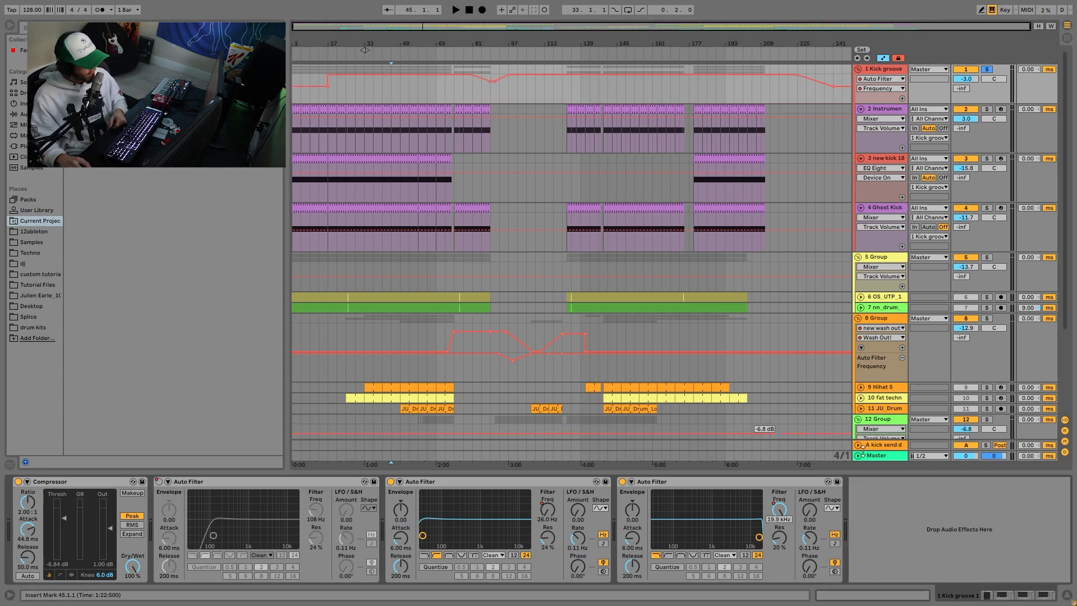
# Step: Play the soloed Kick groove group from bars 13, 25 and 81 to examine how its filter automation shapes the kick
pyautogui.click(319, 78)
pyautogui.press('space')
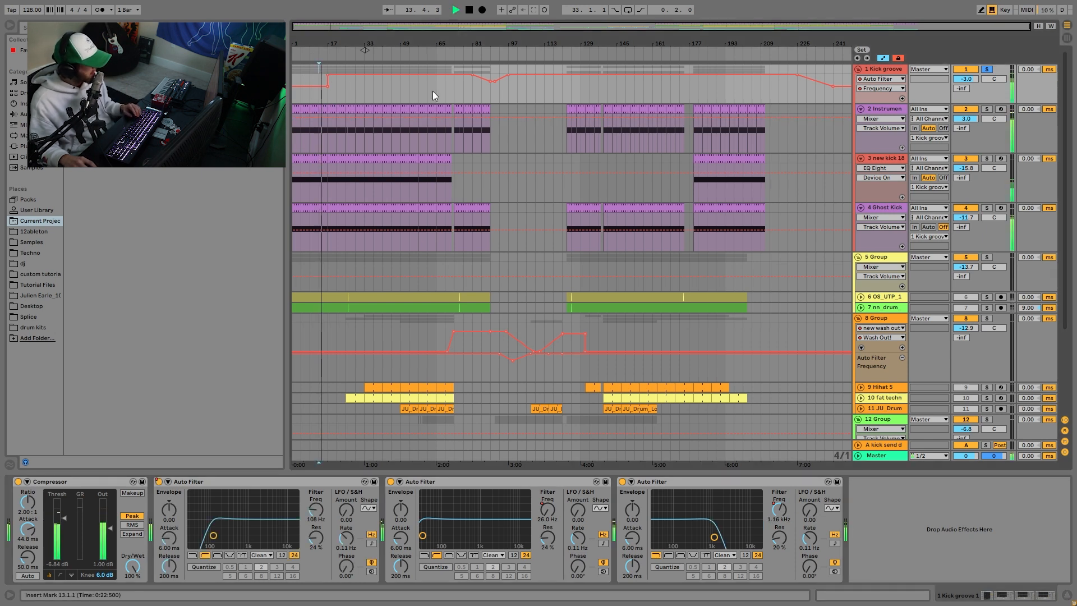
pyautogui.click(348, 98)
pyautogui.press('space')
pyautogui.press('space')
pyautogui.click(497, 94)
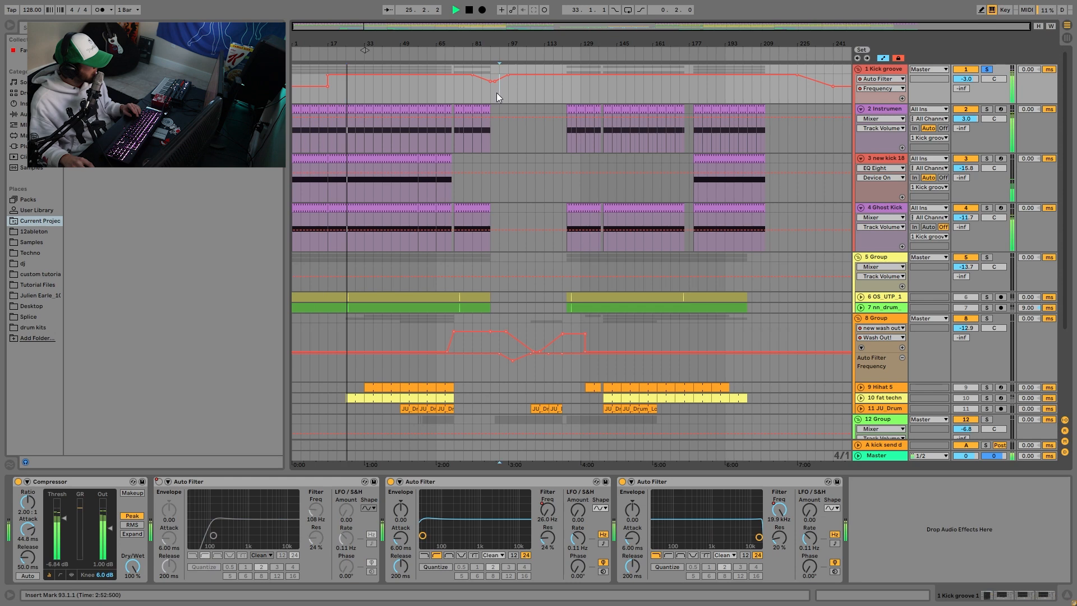
pyautogui.click(473, 93)
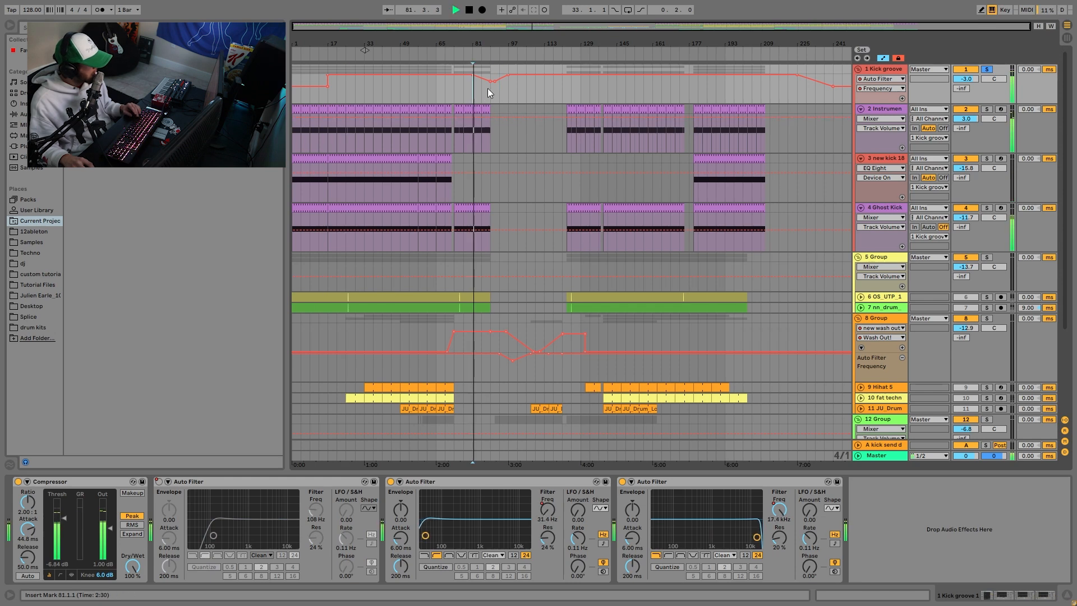
pyautogui.click(552, 512)
pyautogui.click(783, 515)
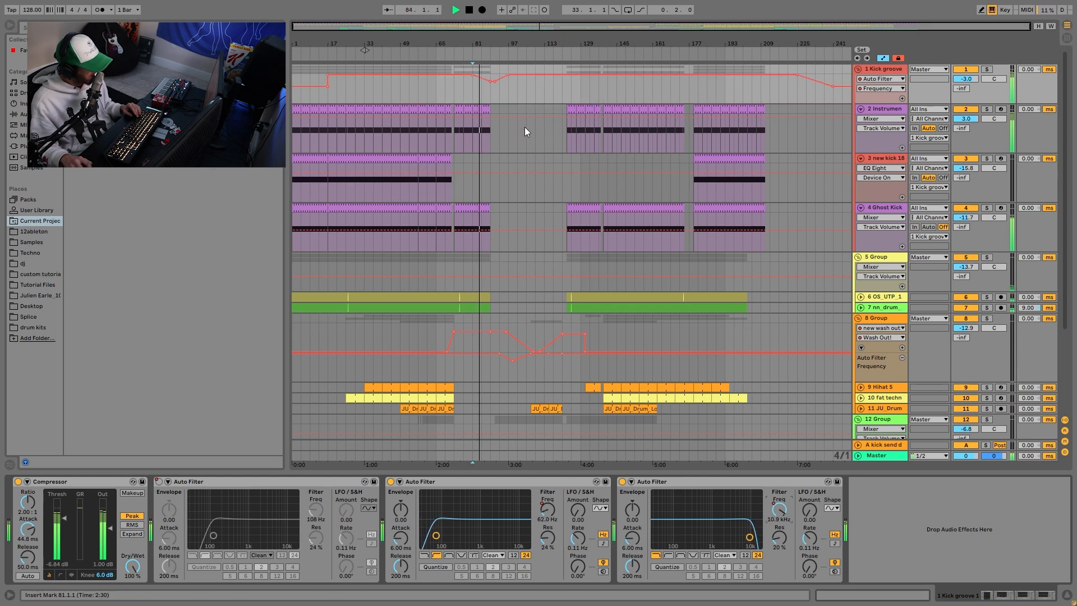
# Step: Fold the Kick groove group, then solo 5 Group and play it from bar 145
pyautogui.click(859, 68)
pyautogui.press('space')
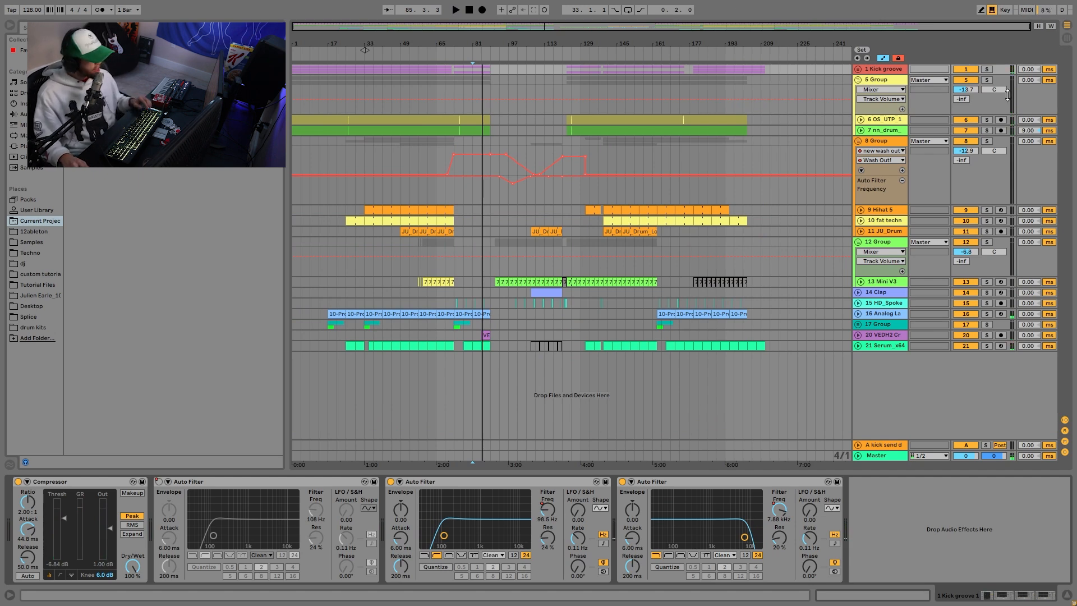
pyautogui.click(986, 80)
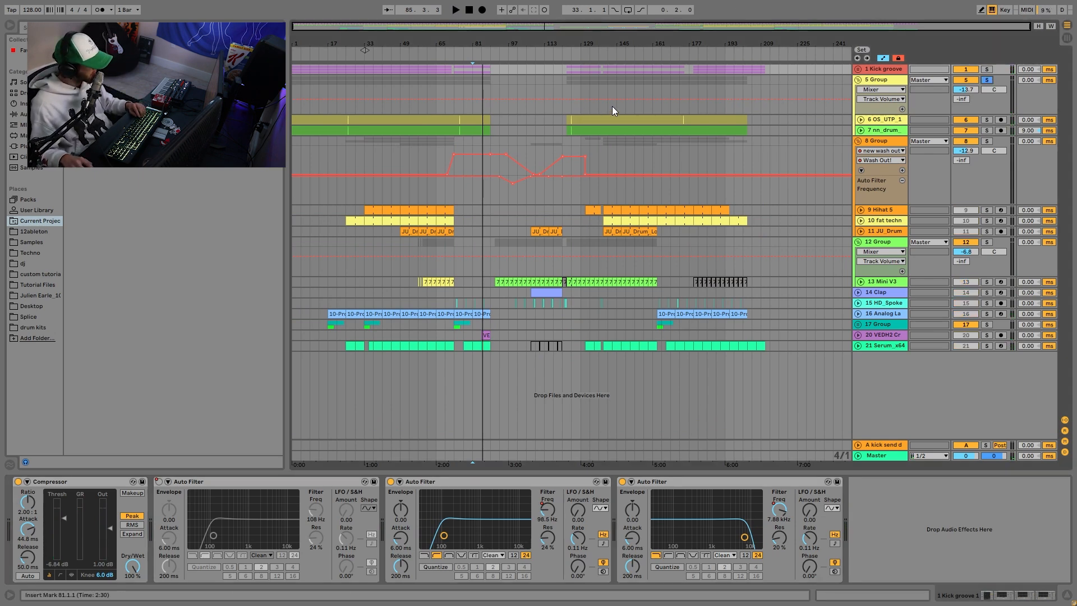
pyautogui.click(612, 106)
pyautogui.press('space')
pyautogui.moveTo(627, 42); pyautogui.dragTo(630, 90)
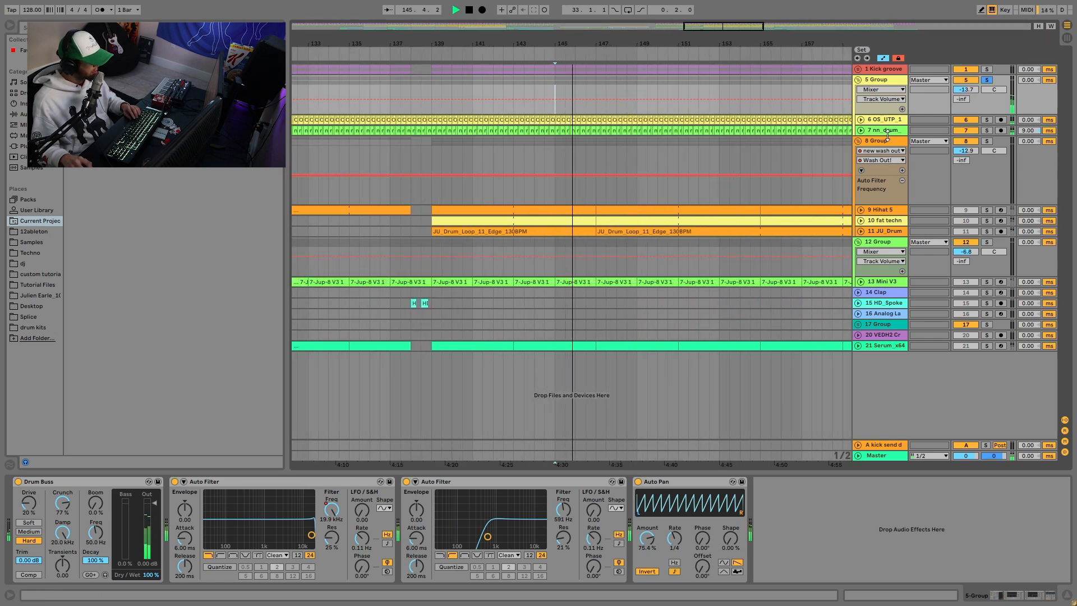
# Step: Show the OS_UTP percussion loop's devices and play the track soloed from bar 145
pyautogui.click(891, 120)
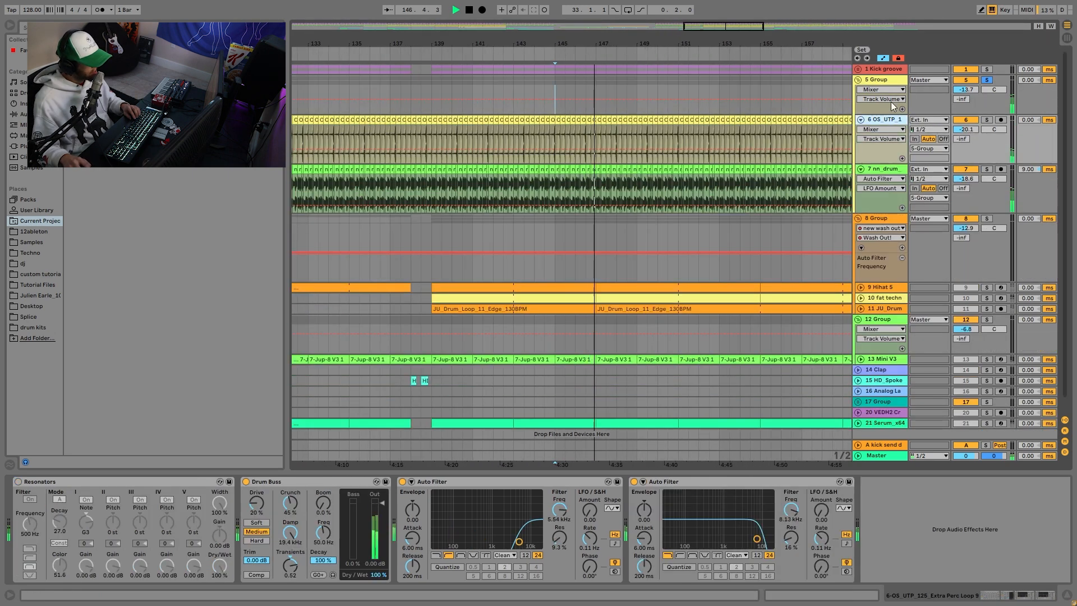
pyautogui.press('space')
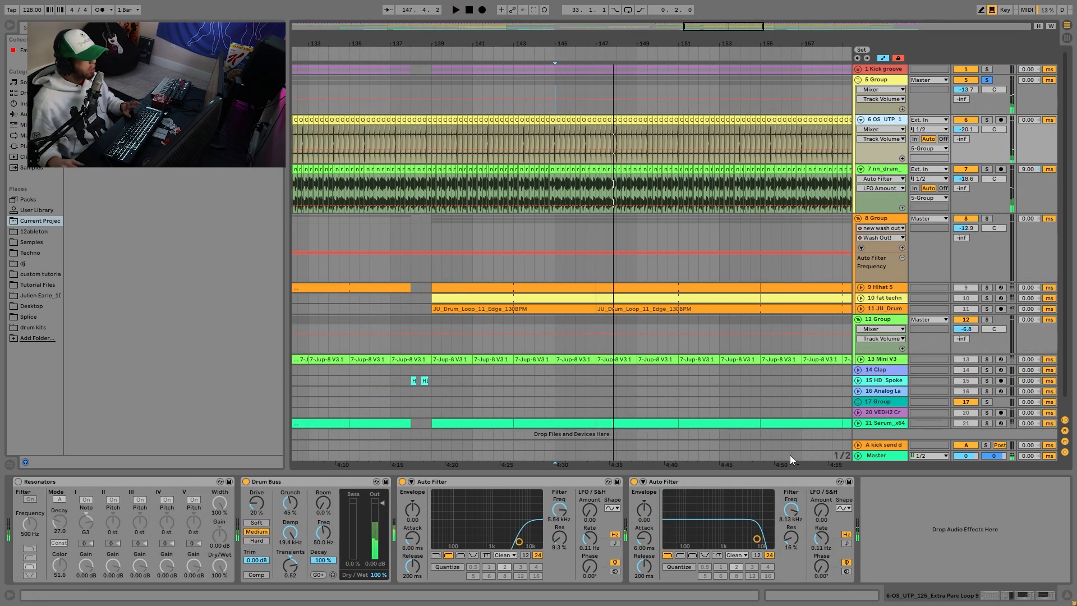
pyautogui.click(986, 120)
pyautogui.press('space')
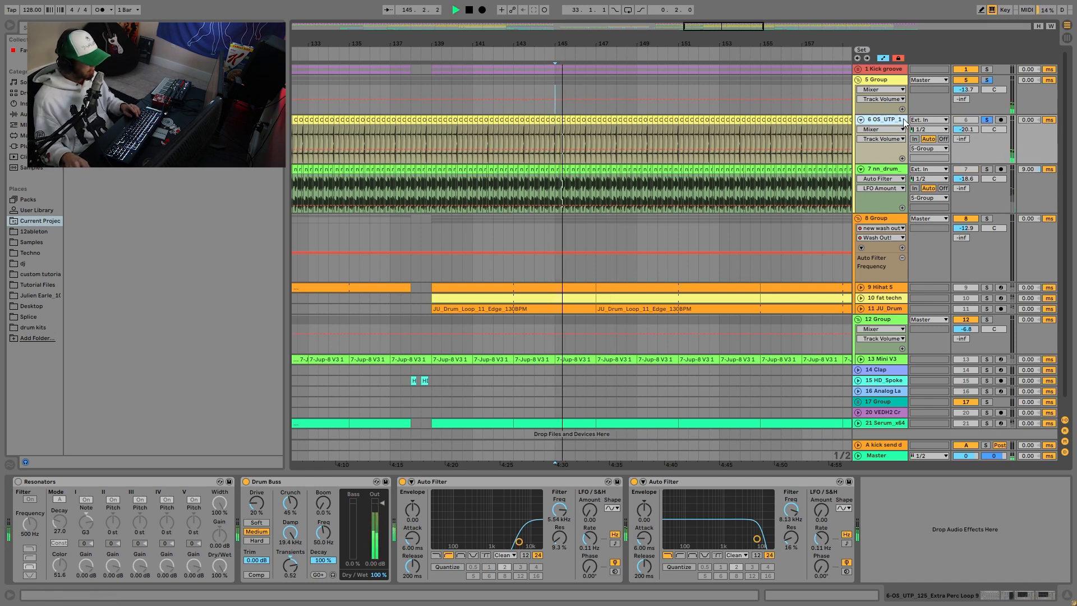
pyautogui.moveTo(554, 42); pyautogui.dragTo(560, 106)
pyautogui.press('space')
pyautogui.doubleClick(588, 120)
pyautogui.press('space')
pyautogui.doubleClick(872, 119)
pyautogui.moveTo(648, 44); pyautogui.dragTo(551, 38)
pyautogui.press('space')
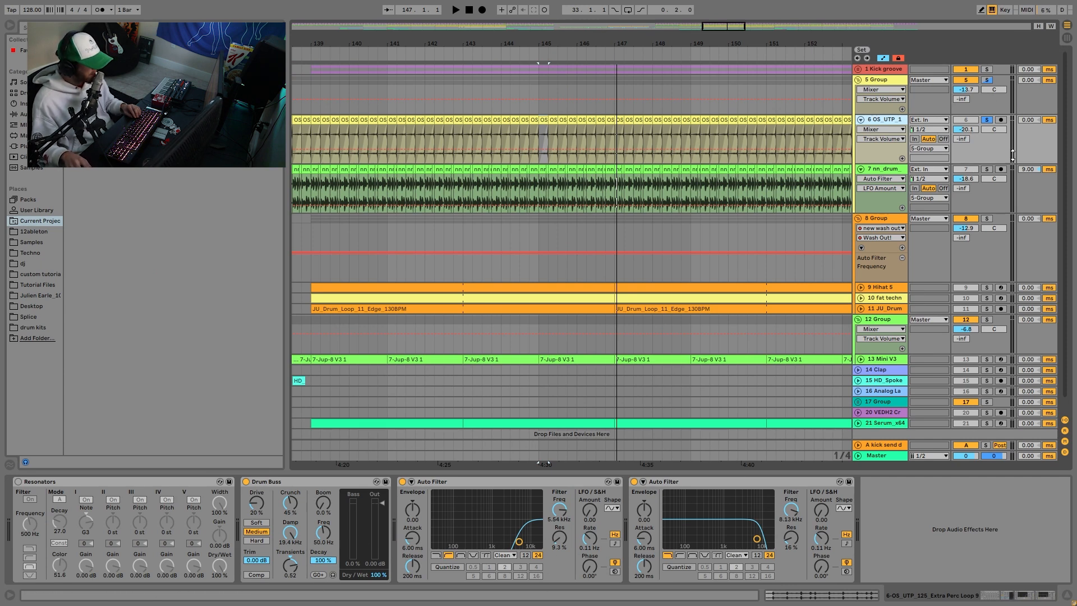
# Step: Solo the nn_drum track, show its two Auto Filters and play it from bar 145
pyautogui.click(987, 169)
pyautogui.click(893, 169)
pyautogui.press('space')
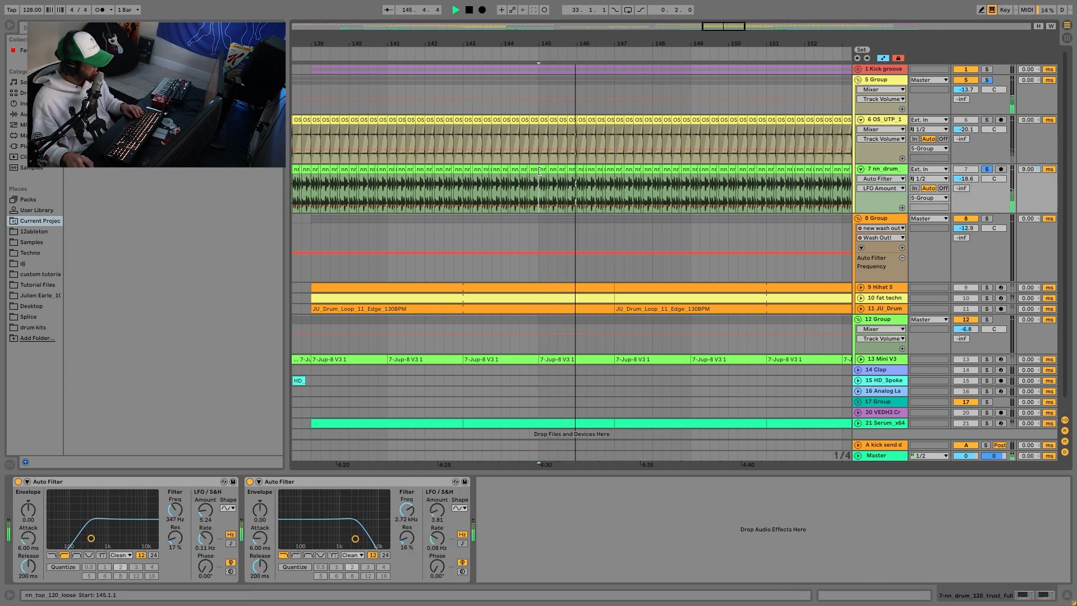
pyautogui.press('space')
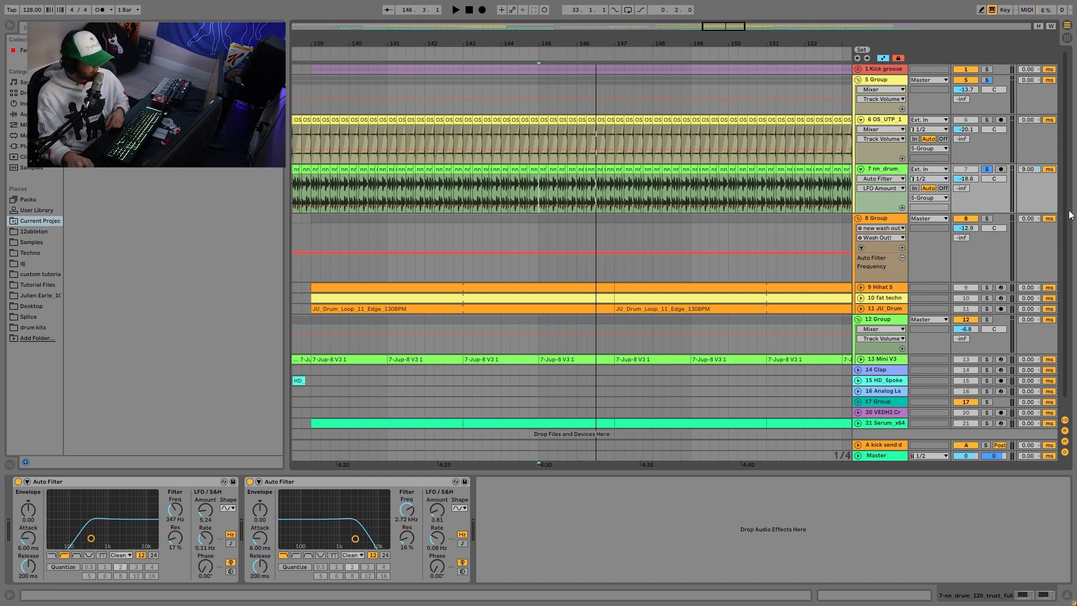
# Step: Play 5 Group together with the Kick groove group from bar 145, then fold 5 Group and clear the solos
pyautogui.press('space')
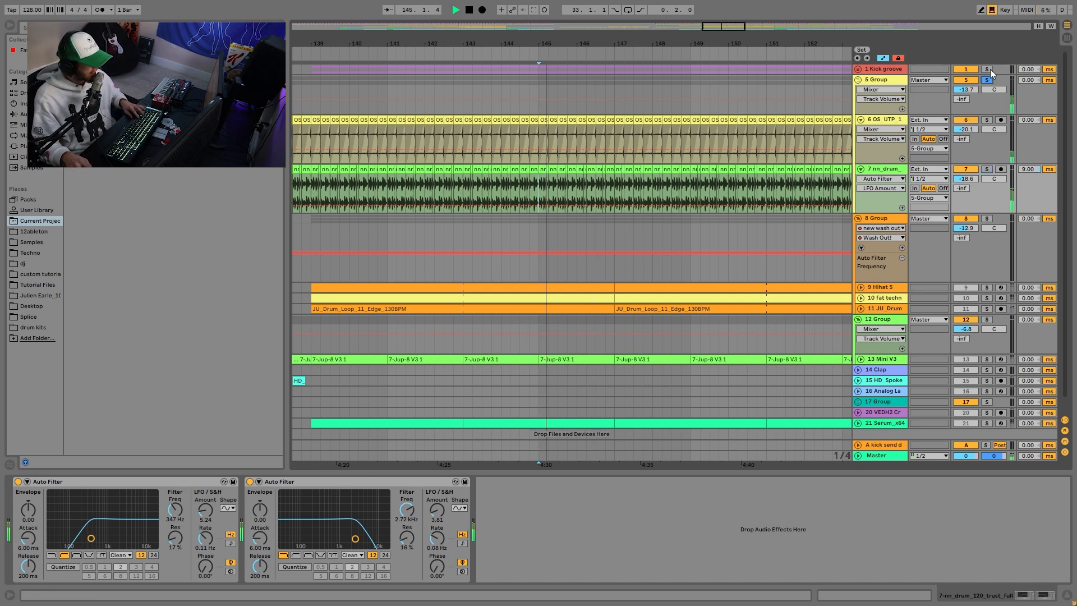
pyautogui.click(986, 69)
pyautogui.moveTo(718, 47); pyautogui.dragTo(836, 22)
pyautogui.click(866, 80)
pyautogui.click(858, 80)
pyautogui.click(987, 69)
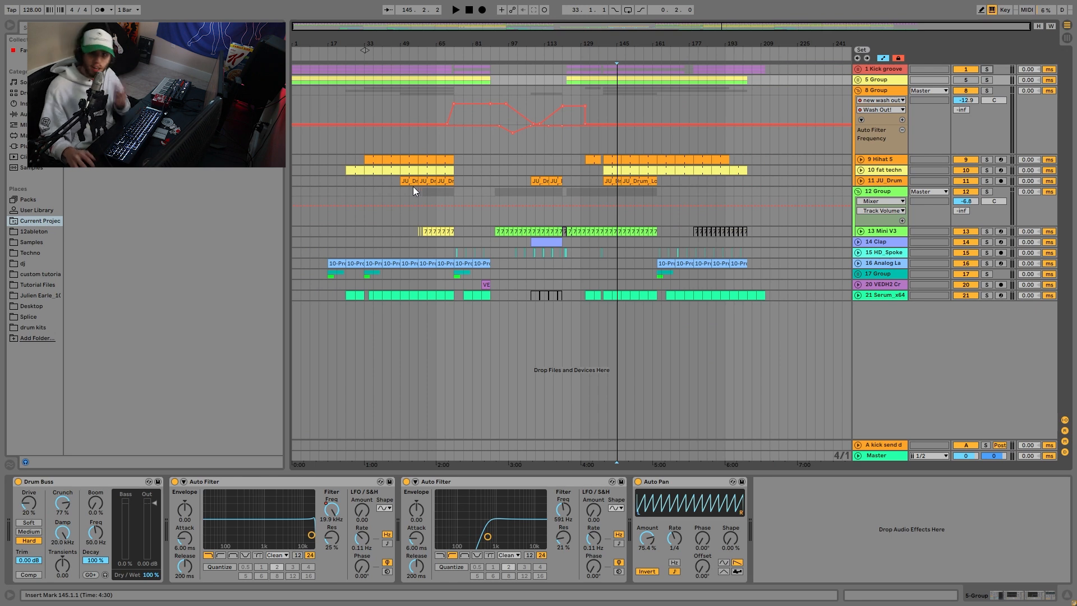
# Step: Play the full mix from bar 25, unfold 5 Group and show its first Auto Filter's frequency automation
pyautogui.click(346, 82)
pyautogui.press('space')
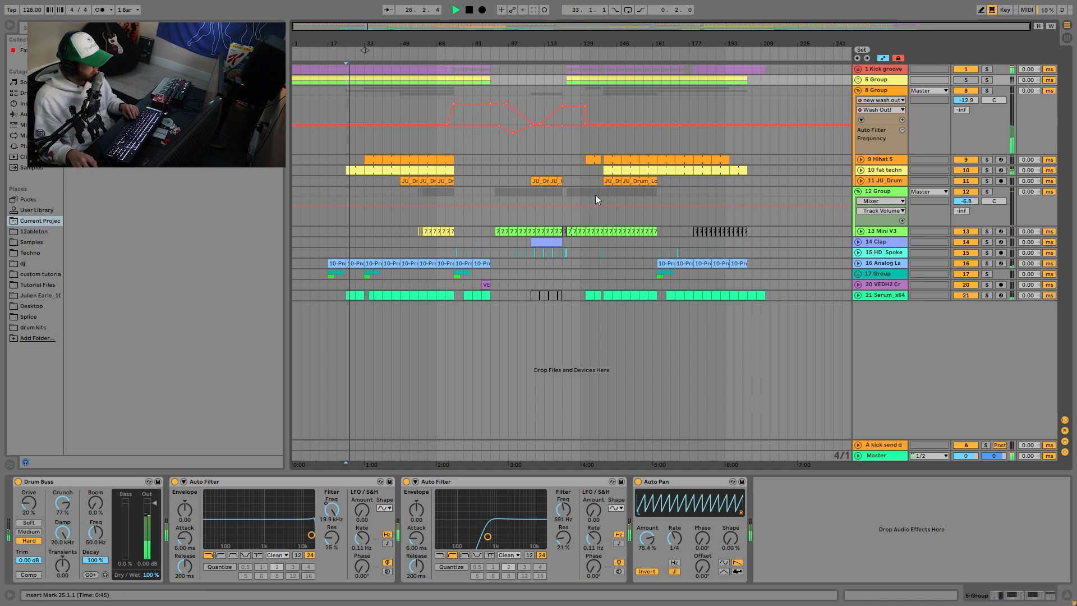
pyautogui.press('space')
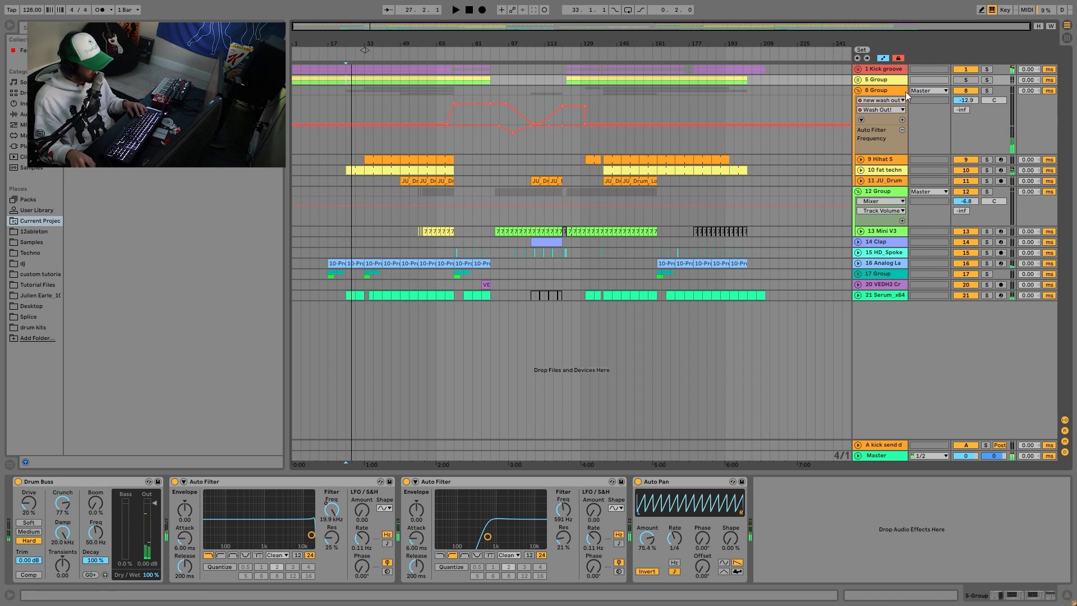
pyautogui.click(872, 79)
pyautogui.press('space')
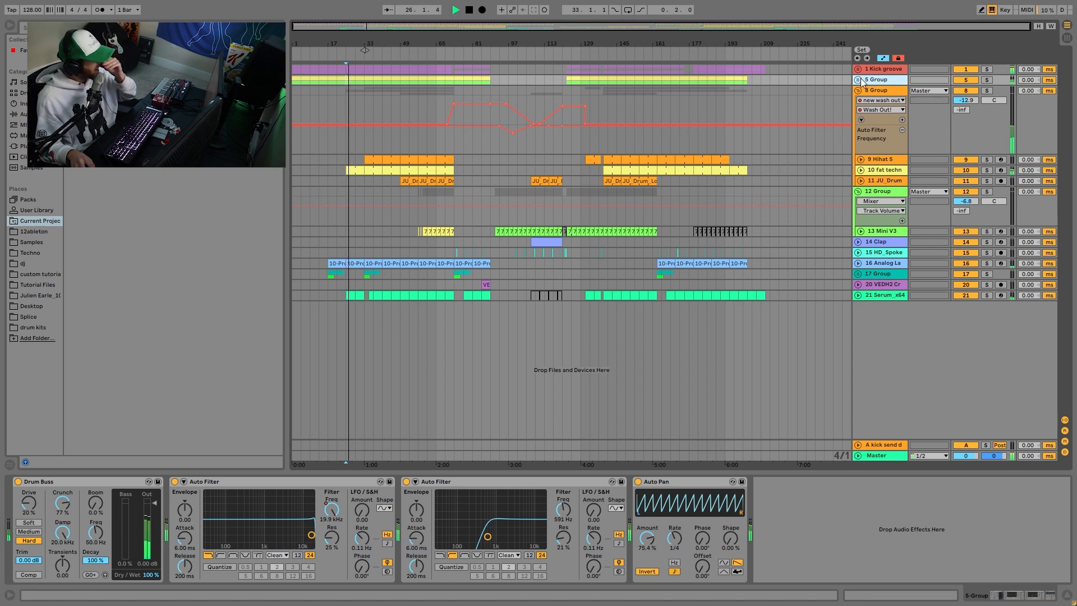
pyautogui.click(858, 79)
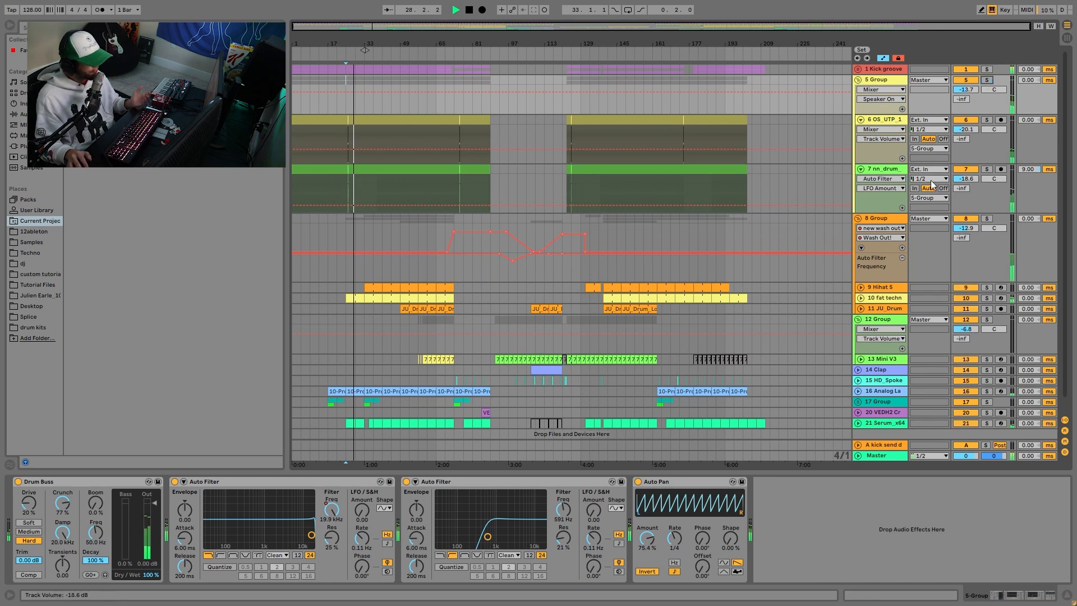
pyautogui.press('space')
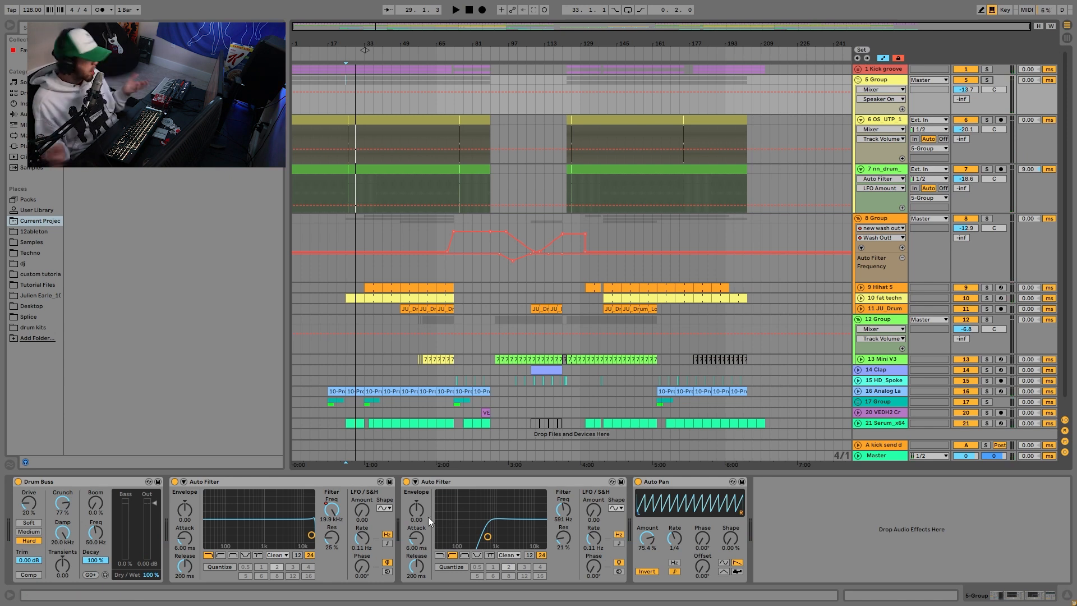
pyautogui.press('space')
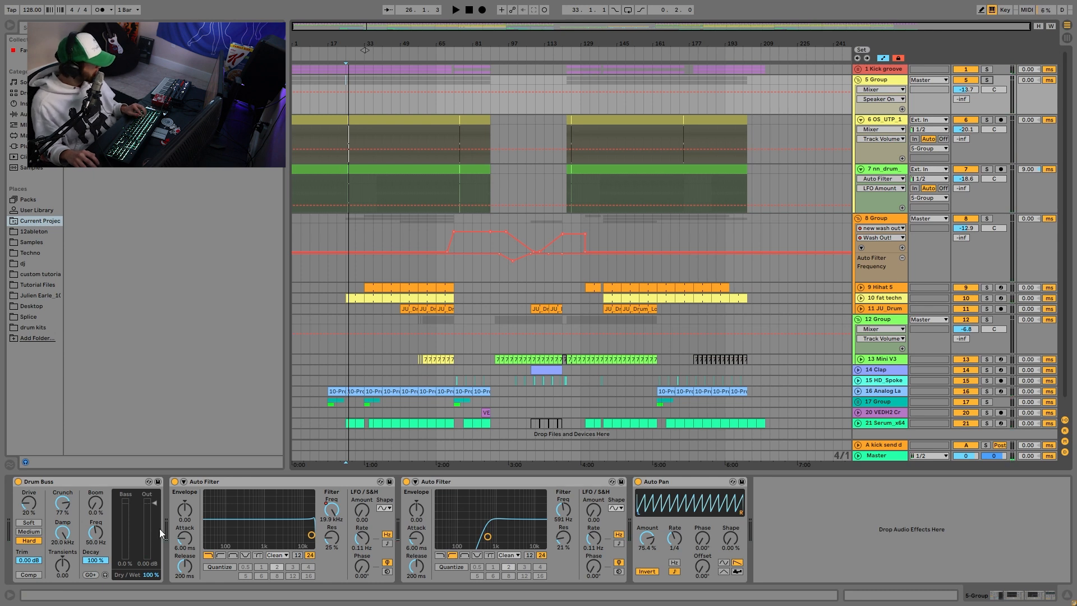
pyautogui.click(326, 516)
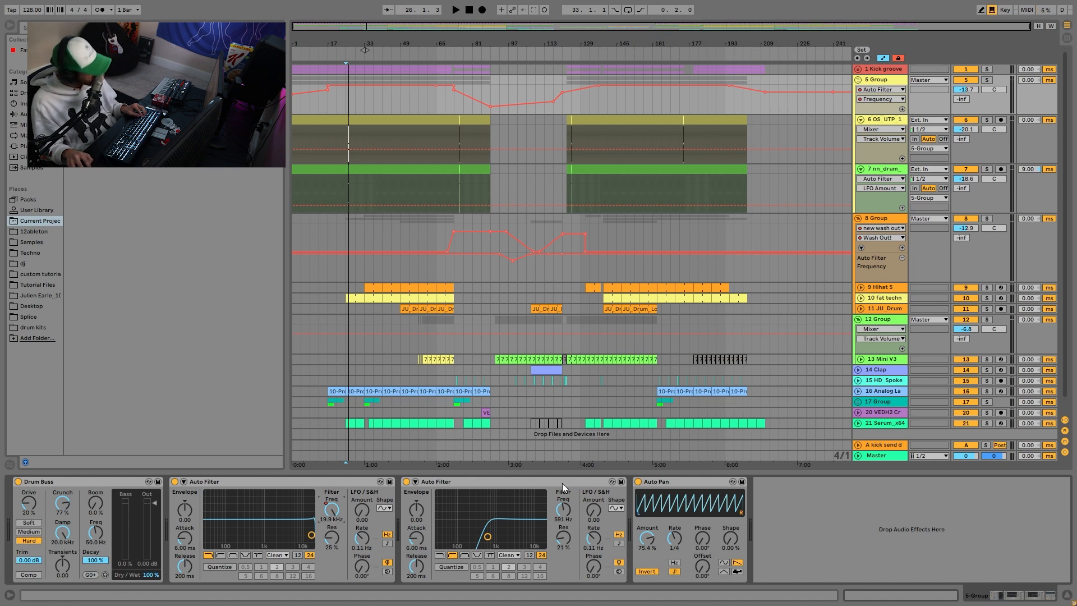
# Step: Solo Kick groove with 5 Group and compare the sound with 5 Group's Auto Pan switched off and back on
pyautogui.click(987, 69)
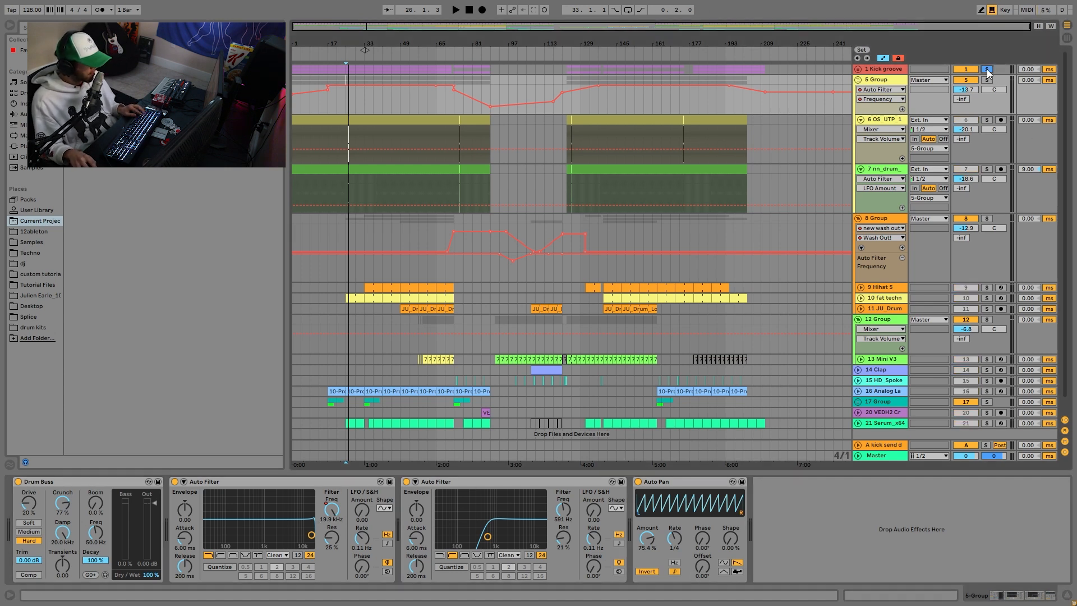
pyautogui.press('space')
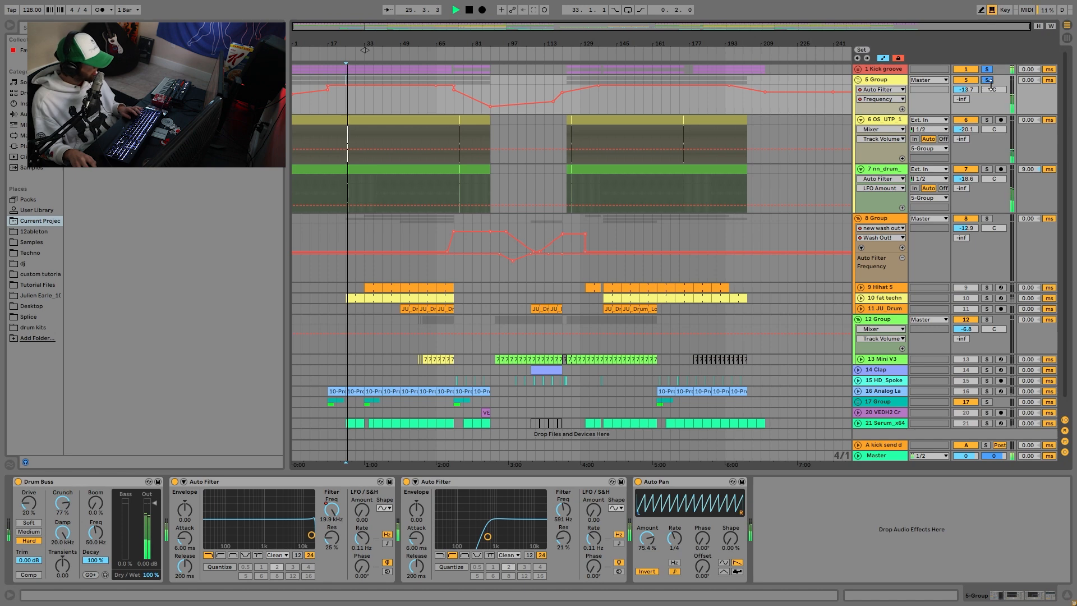
pyautogui.click(638, 481)
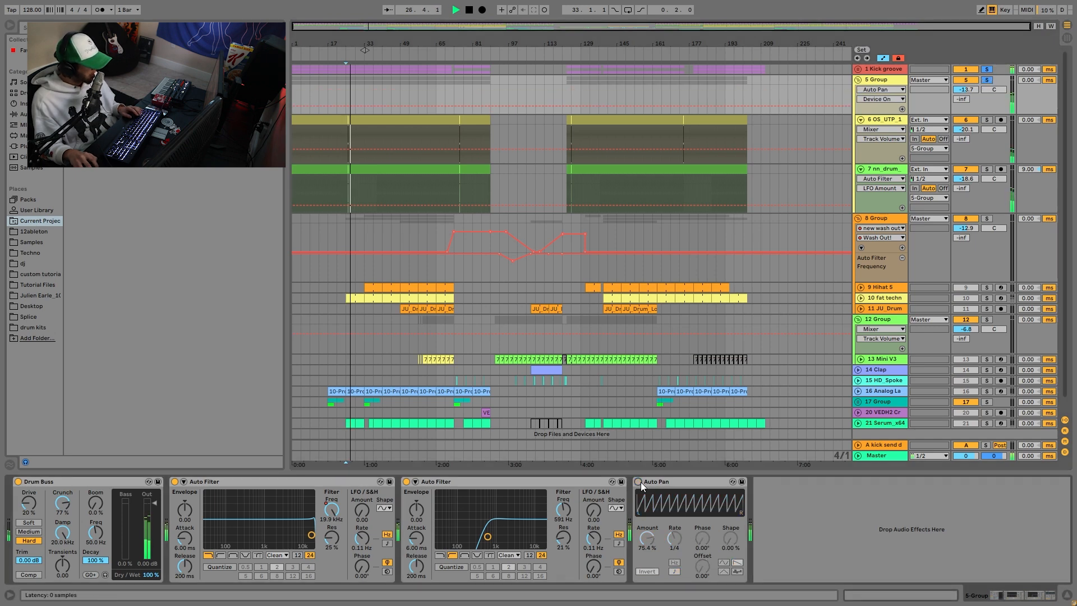
pyautogui.click(639, 481)
pyautogui.press('space')
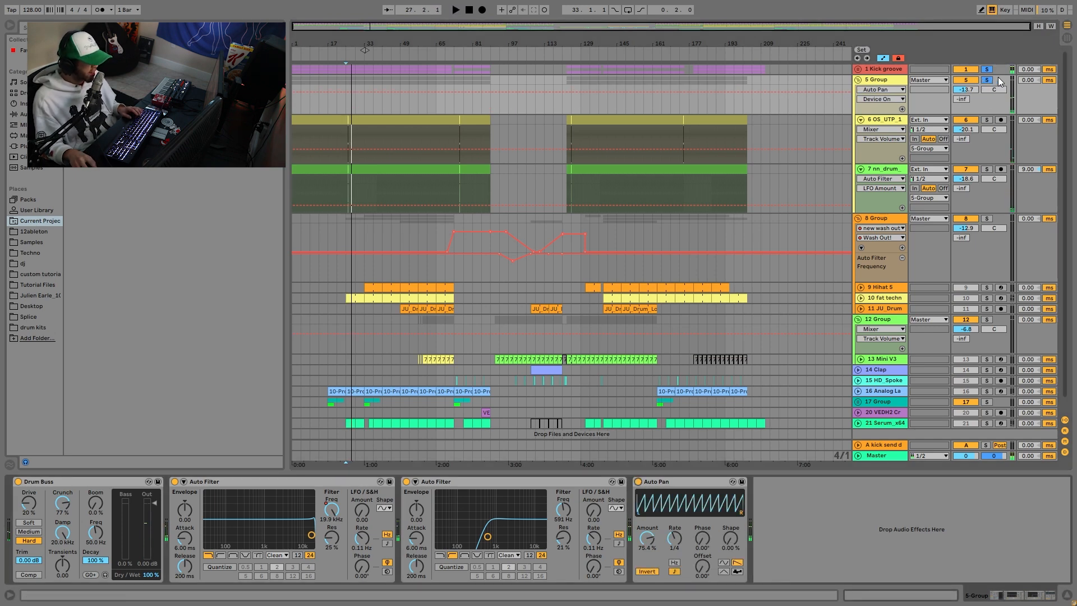
# Step: Solo 8 Group on its own and play it from bar 61
pyautogui.click(987, 218)
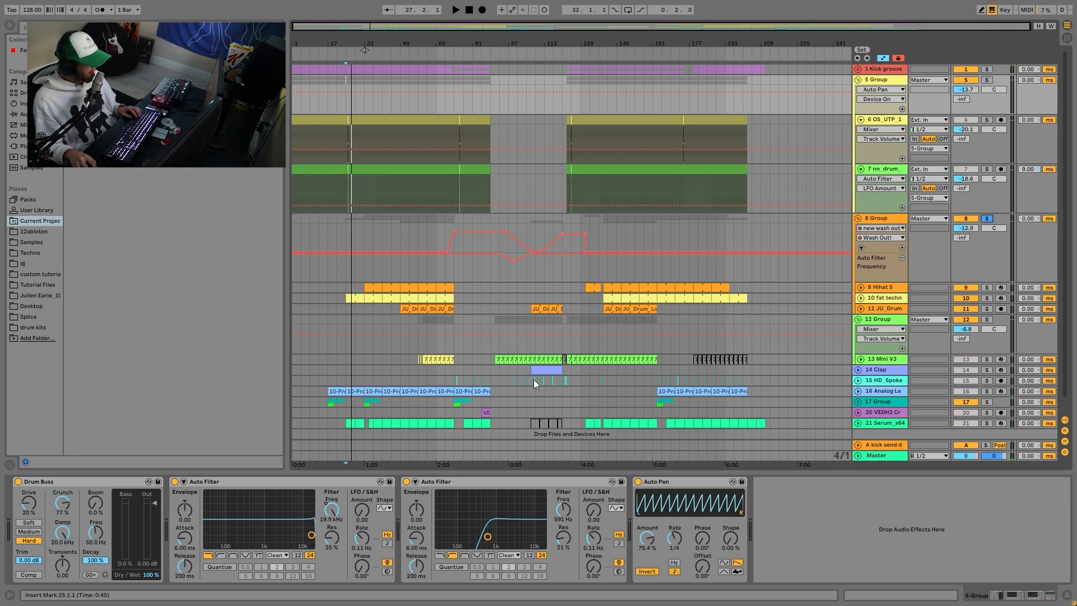
pyautogui.click(423, 274)
pyautogui.press('space')
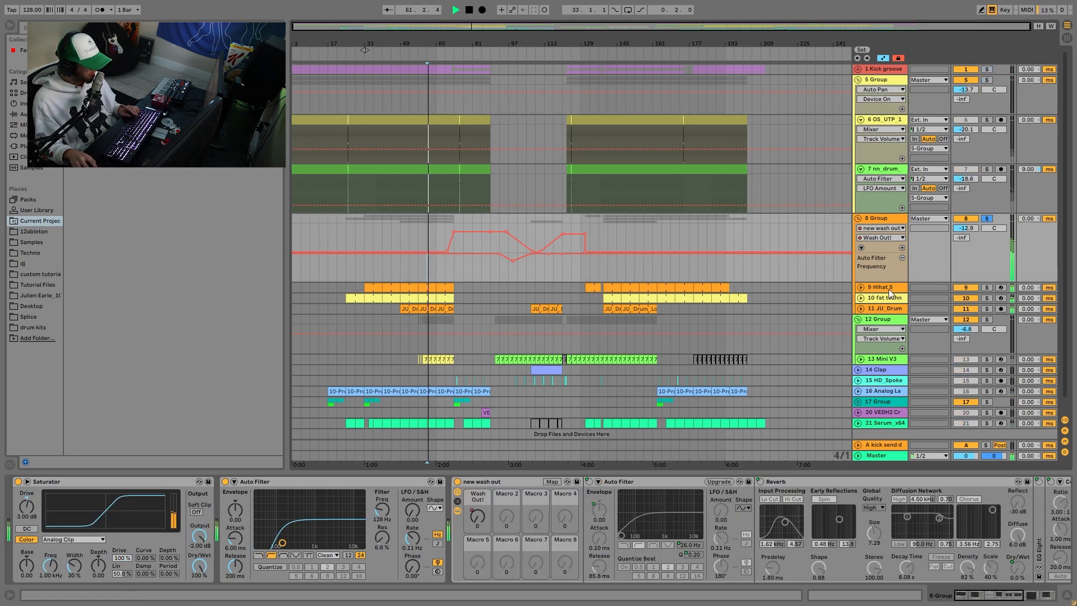
# Step: Solo the Hihat S track within 8 Group, then add fat techno hat to the solo and show its sampler
pyautogui.click(889, 288)
pyautogui.click(986, 288)
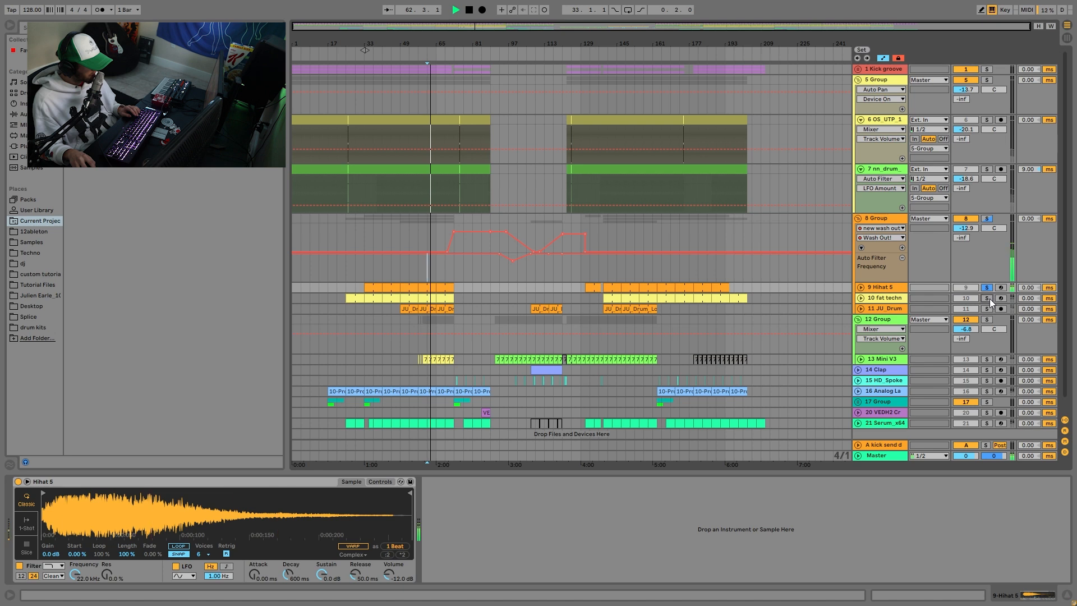
pyautogui.click(987, 308)
pyautogui.click(987, 287)
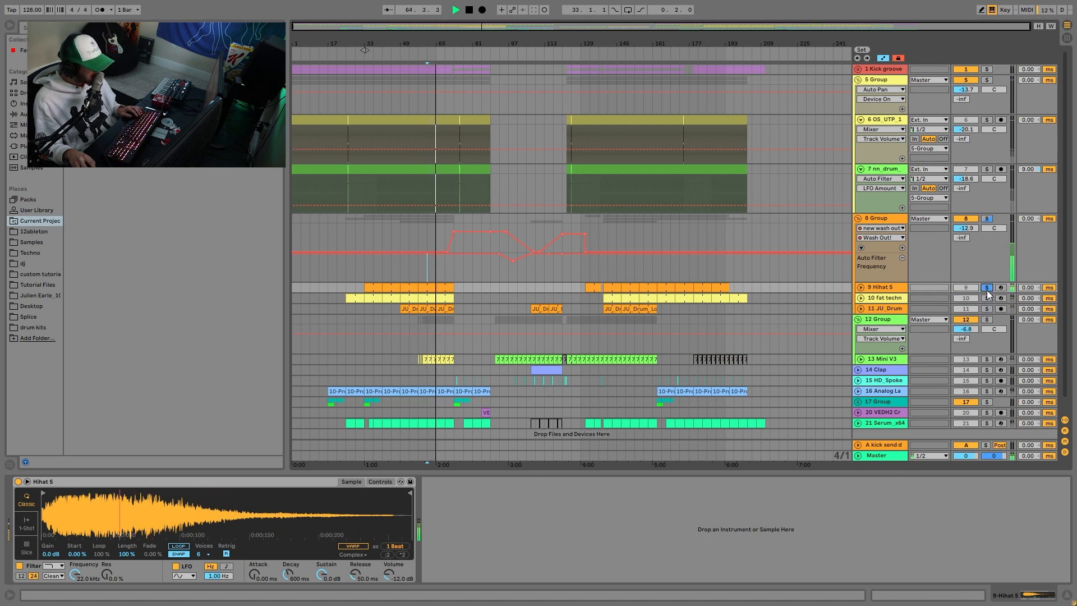
pyautogui.keyDown('ctrl'); pyautogui.click(986, 298); pyautogui.keyUp('ctrl')
pyautogui.click(885, 298)
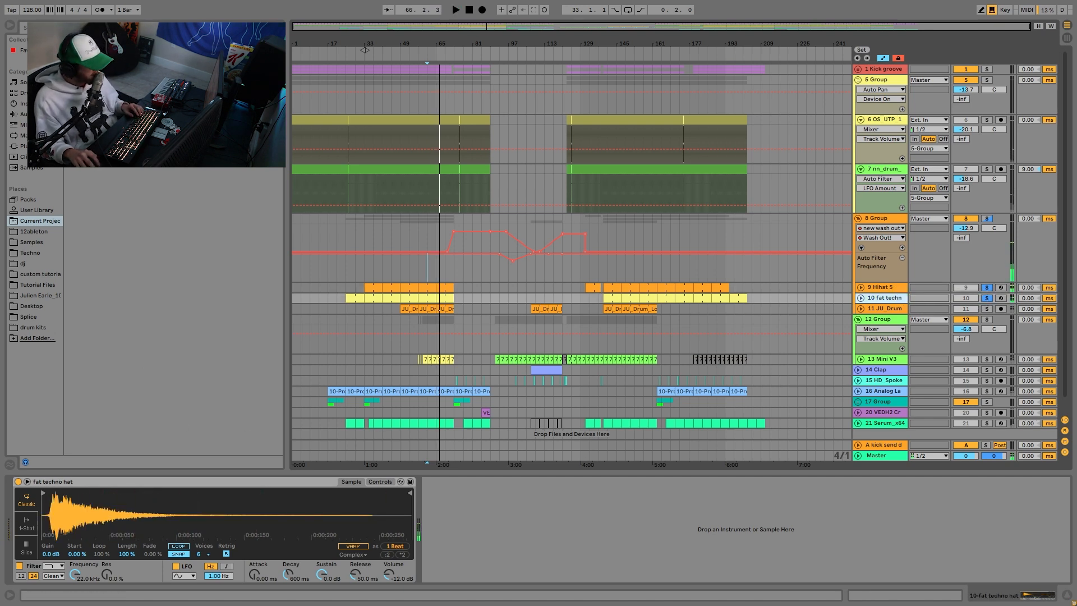
# Step: Solo the JU_Drum loop track within 8 Group and play it from bar 61 to audition it
pyautogui.press('space')
pyautogui.click(989, 308)
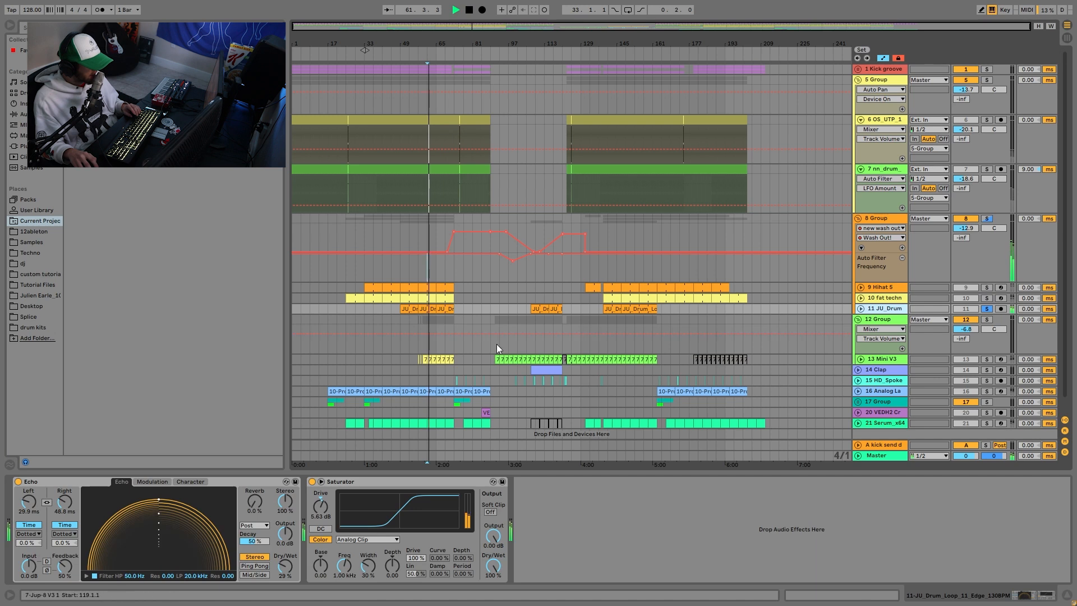
pyautogui.press('space')
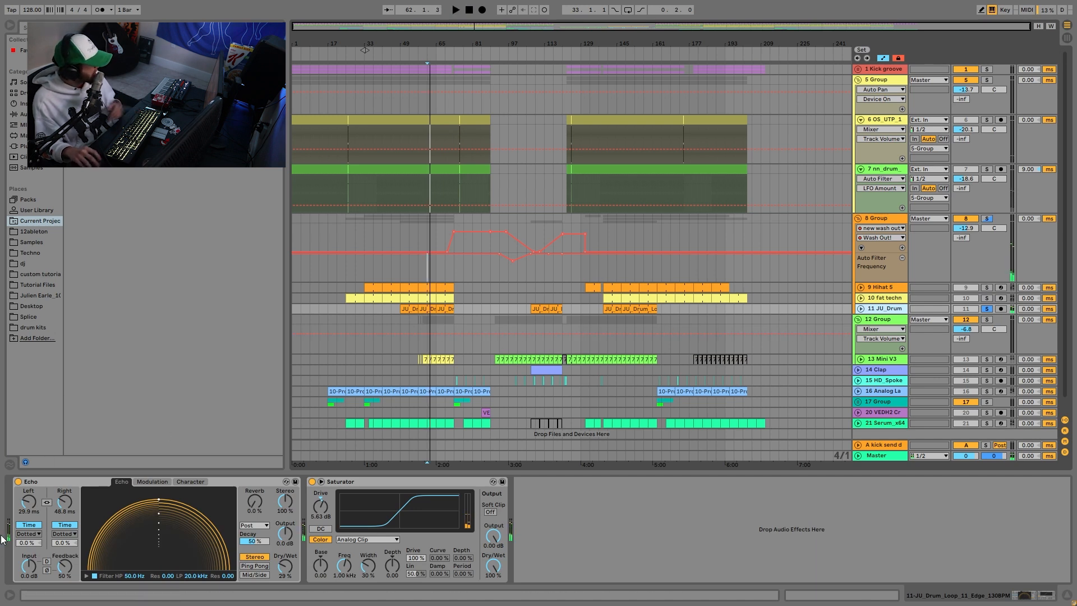
pyautogui.press('space')
pyautogui.press('space')
# Step: Solo 8 Group as a whole and hide the devices inside its new wash out rack
pyautogui.click(878, 218)
pyautogui.click(986, 219)
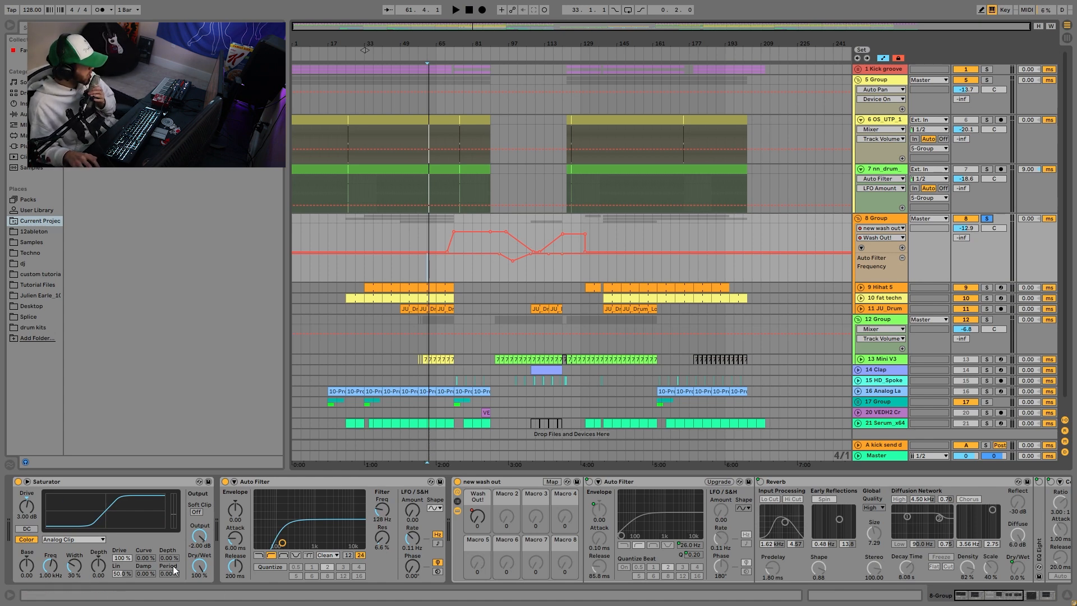
pyautogui.click(456, 510)
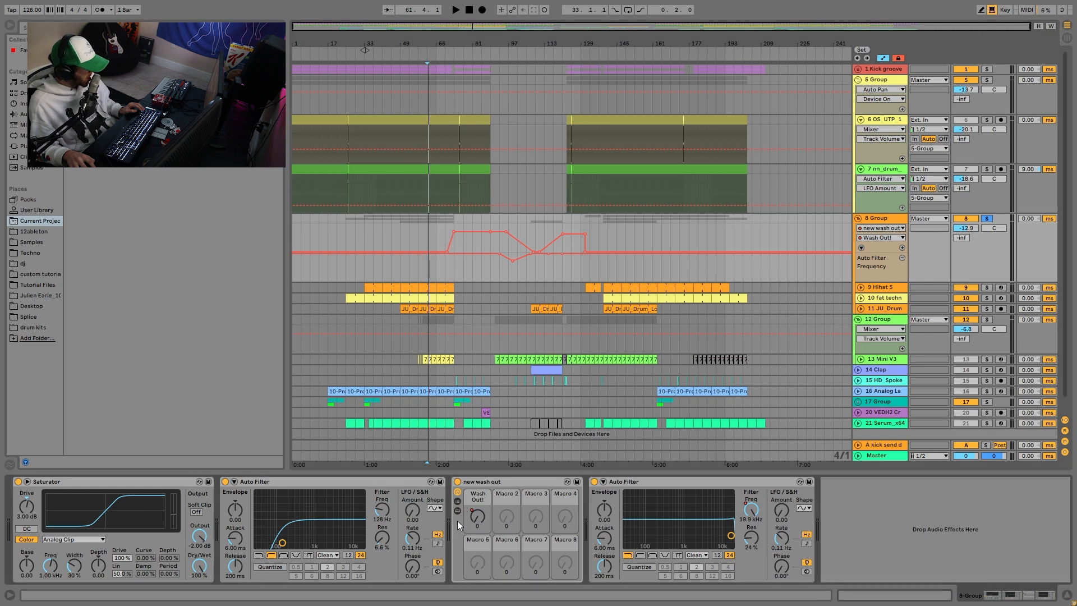
# Step: Play 8 Group from bar 69 and examine the devices inside the new wash out rack while the Wash Out! macro rises
pyautogui.click(444, 224)
pyautogui.press('space')
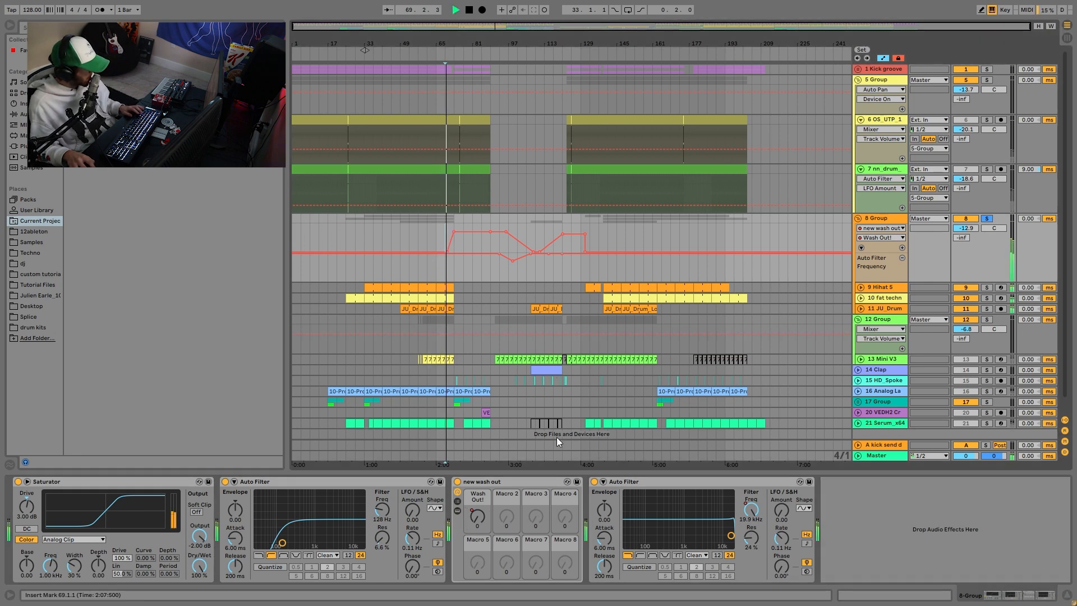
pyautogui.click(457, 509)
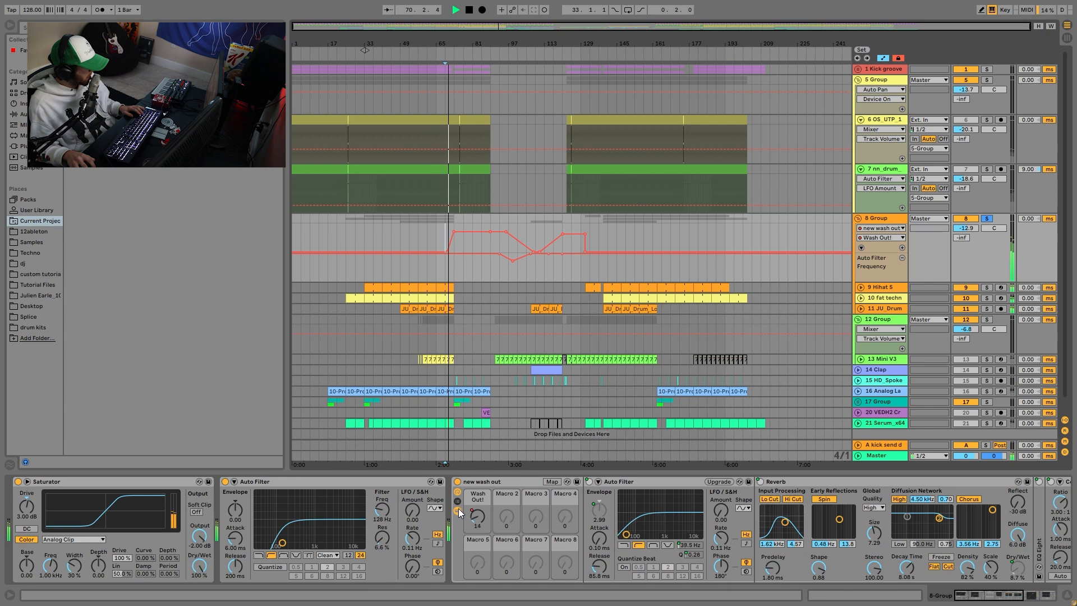
pyautogui.hscroll(10, 597, 514)
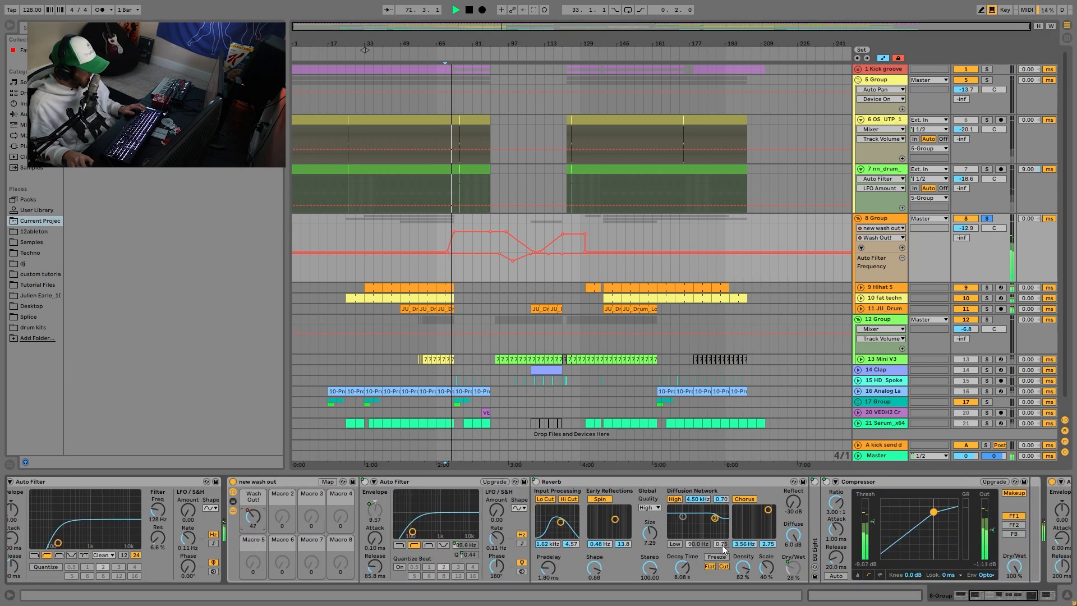
pyautogui.hscroll(-10, 778, 538)
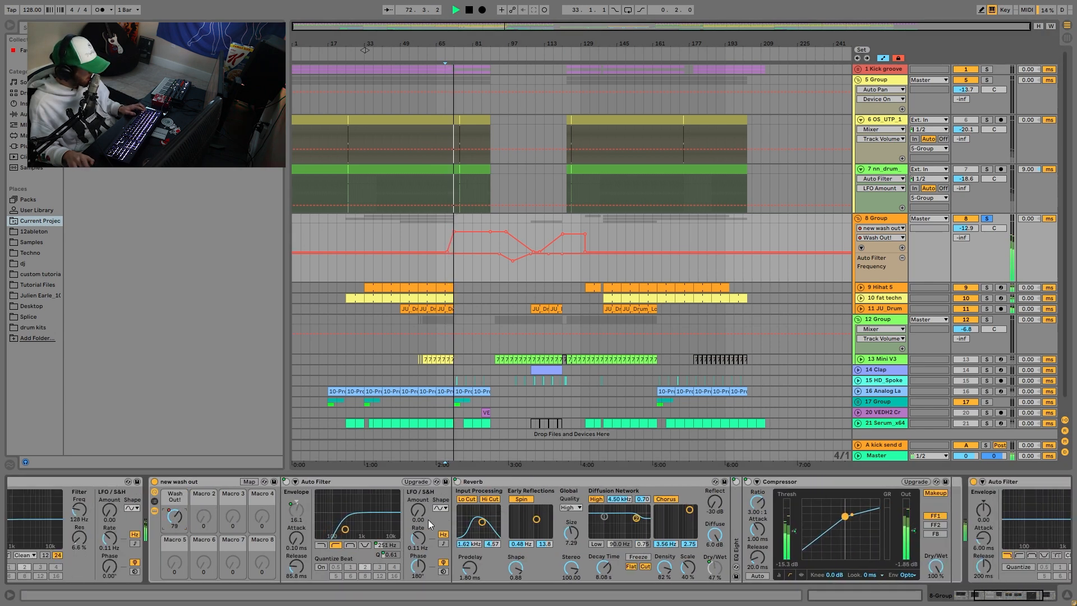
pyautogui.click(289, 511)
pyautogui.press('space')
# Step: Show the frequency automation of the Auto Filter after the wash out rack and play 8 Group through the breakdown and from bar 113
pyautogui.click(583, 510)
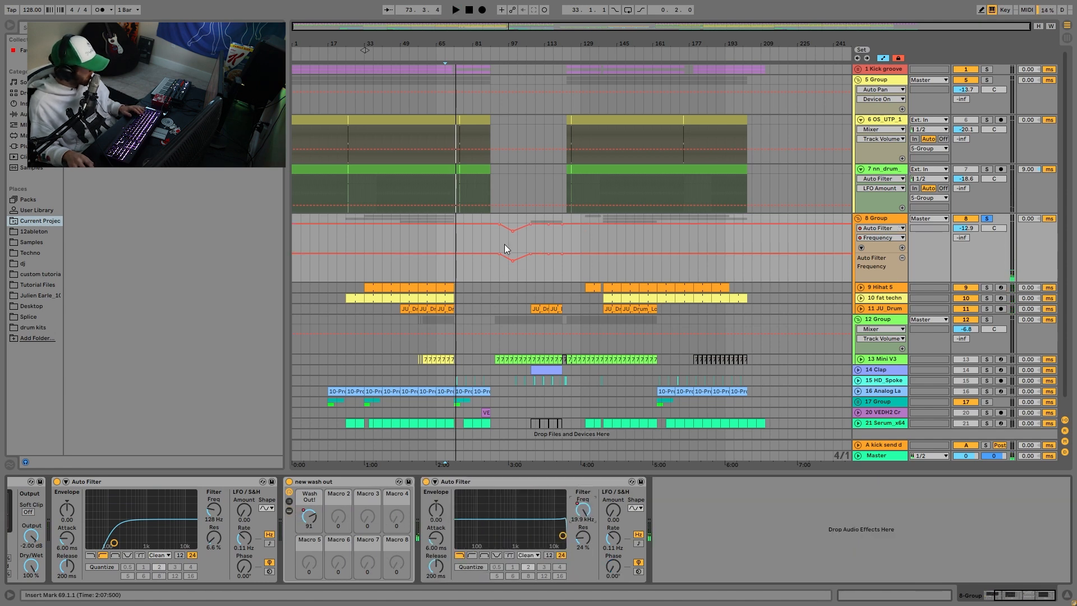
pyautogui.click(526, 240)
pyautogui.press('space')
pyautogui.click(548, 240)
pyautogui.press('space')
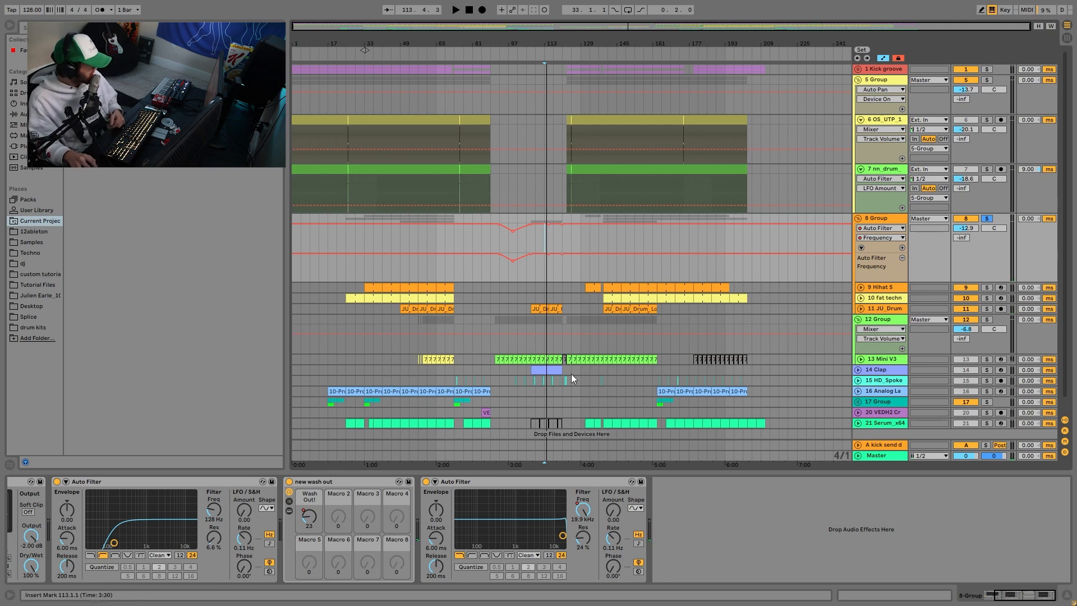
# Step: Fold 8 Group away, solo 12 Group and play it from bar 129
pyautogui.click(858, 219)
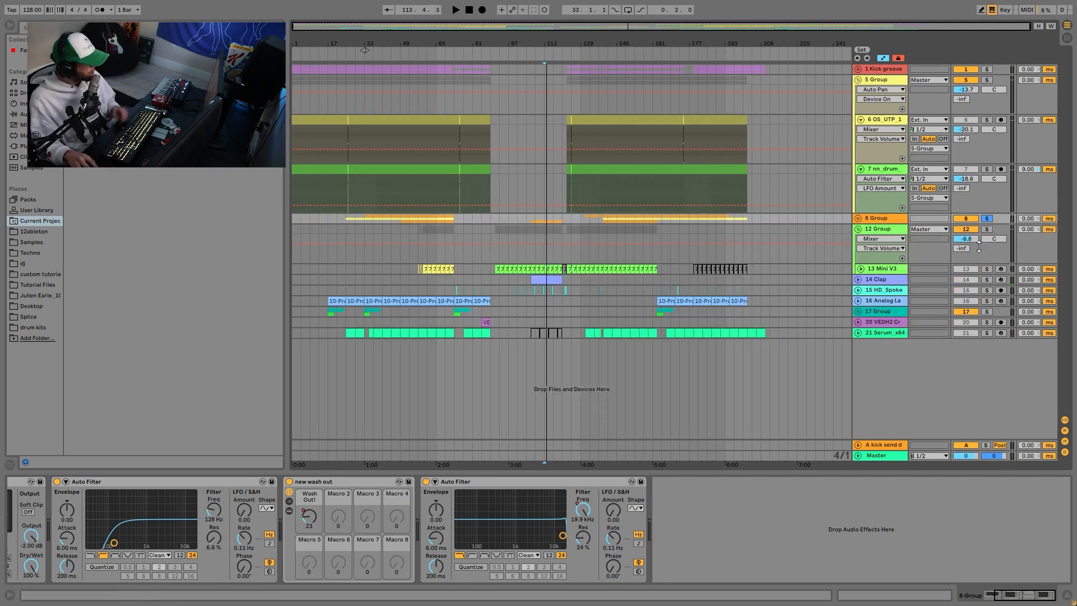
pyautogui.click(986, 229)
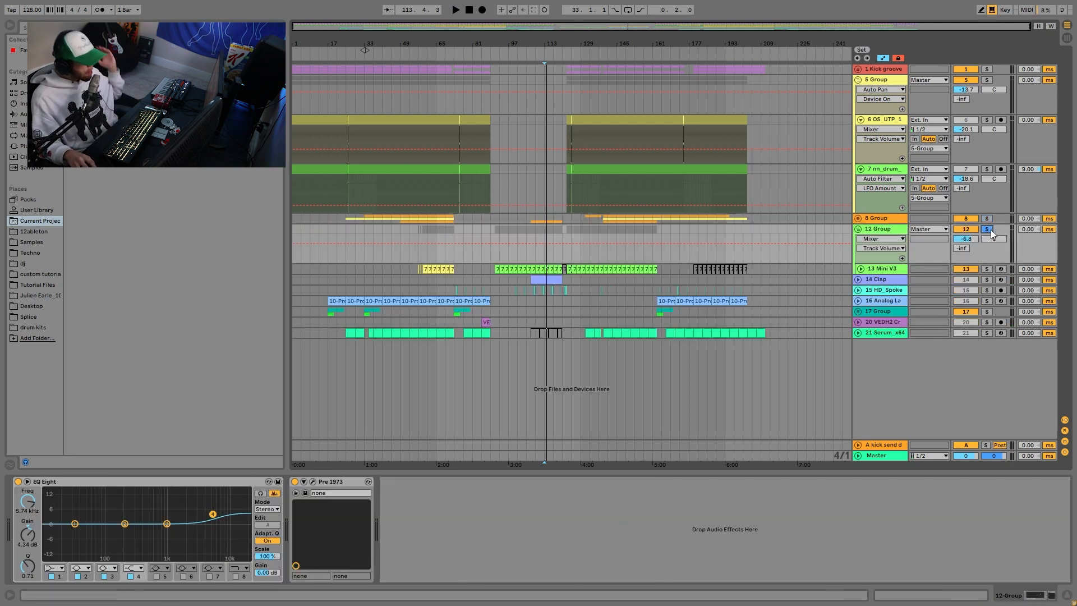
pyautogui.press('space')
pyautogui.click(581, 253)
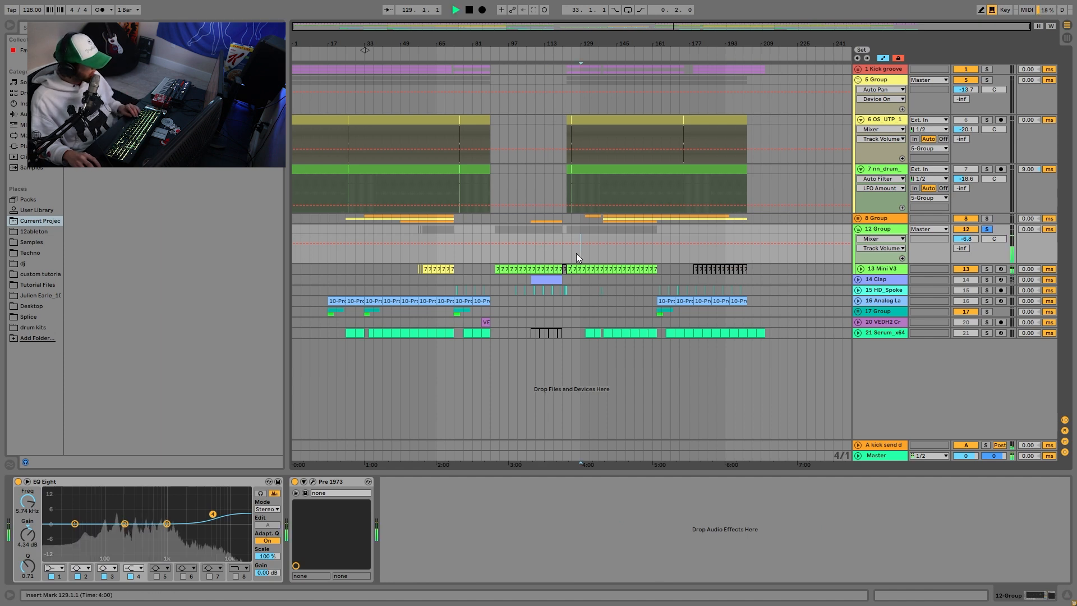
# Step: Unfold the Mini V3 track and loop the two bars starting at bar 129
pyautogui.click(873, 268)
pyautogui.click(860, 269)
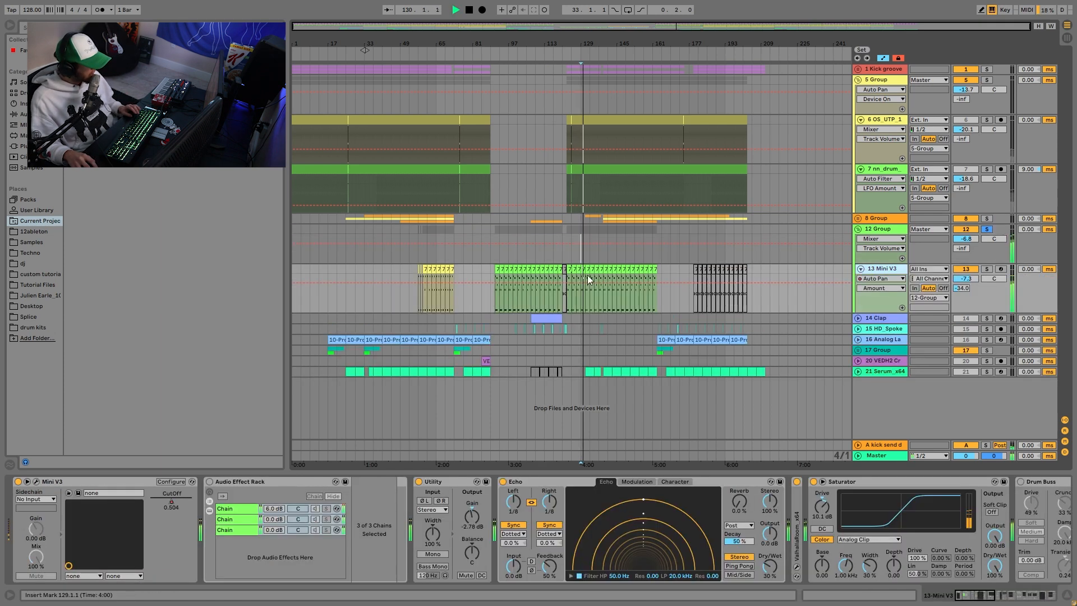
pyautogui.hotkey('ctrl', 'l')
pyautogui.press('space')
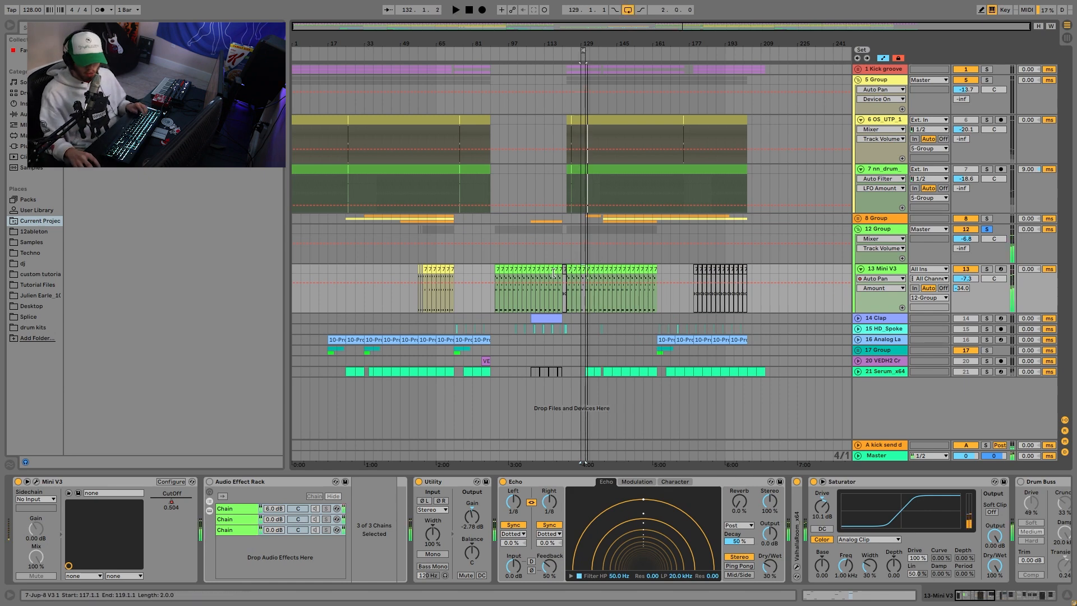
# Step: Open the Mini V3 clip's notes and fold the note editor to only the pitches in use
pyautogui.doubleClick(576, 268)
pyautogui.press('space')
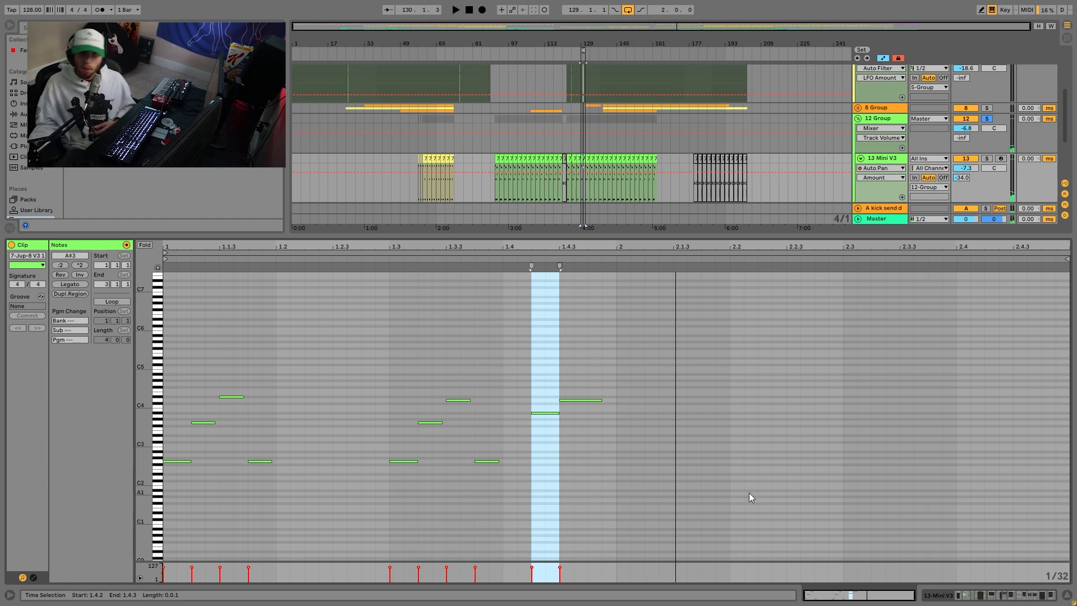
pyautogui.click(144, 245)
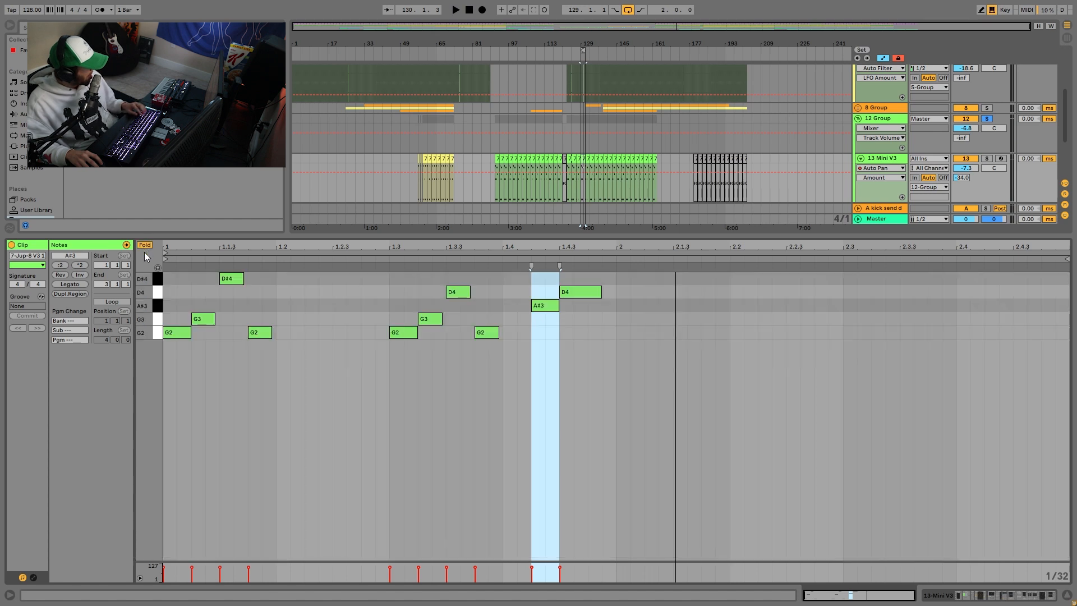
# Step: Select the clip's G2, G3 and D#4 notes by pitch, then unfold the note editor to the full keyboard
pyautogui.click(156, 335)
pyautogui.click(157, 322)
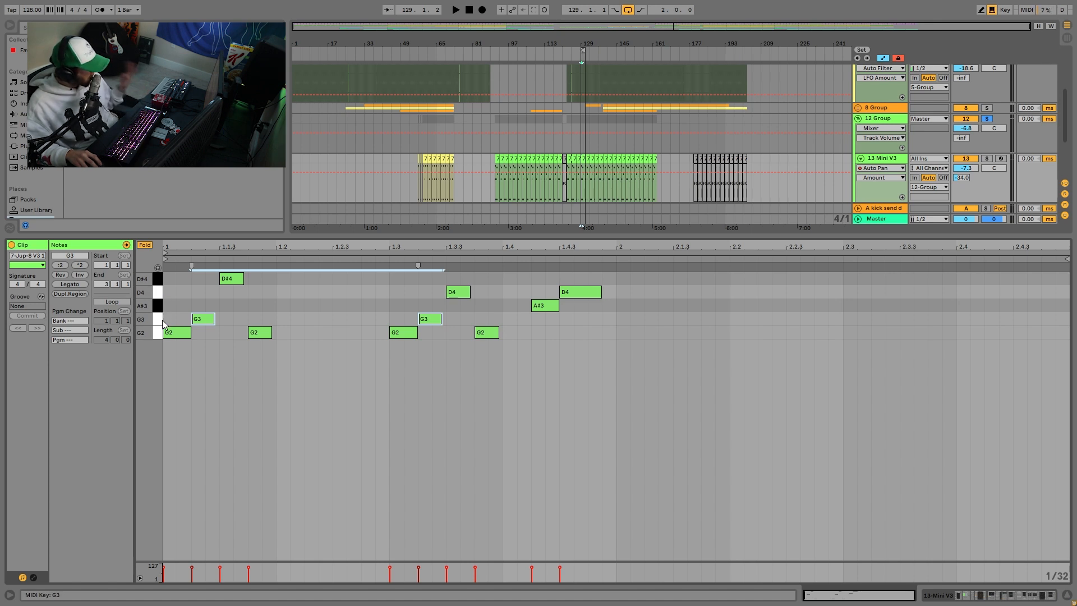
pyautogui.moveTo(160, 336); pyautogui.dragTo(157, 318)
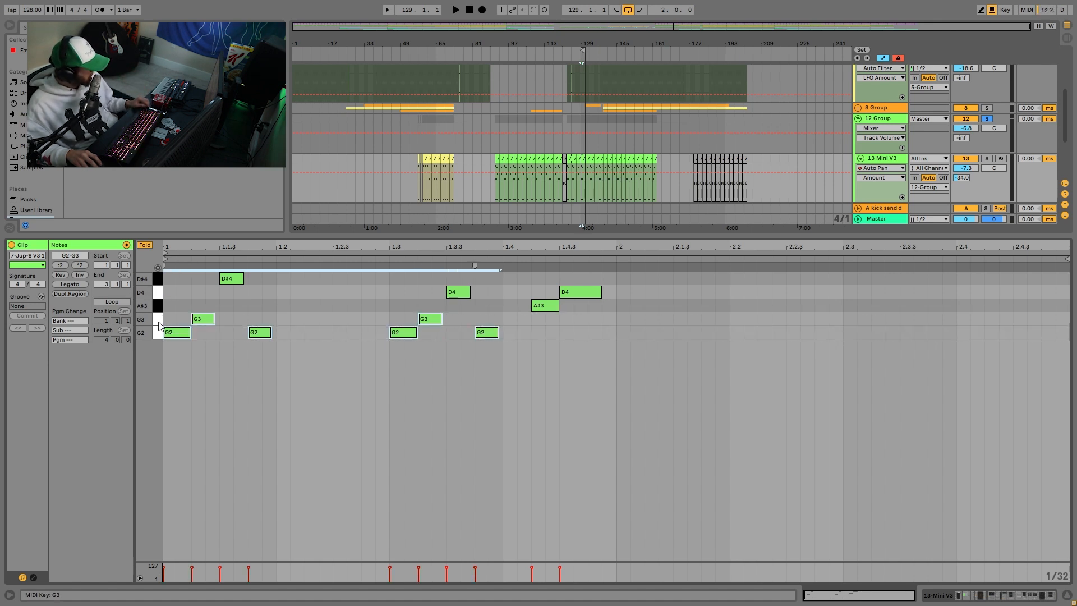
pyautogui.click(158, 281)
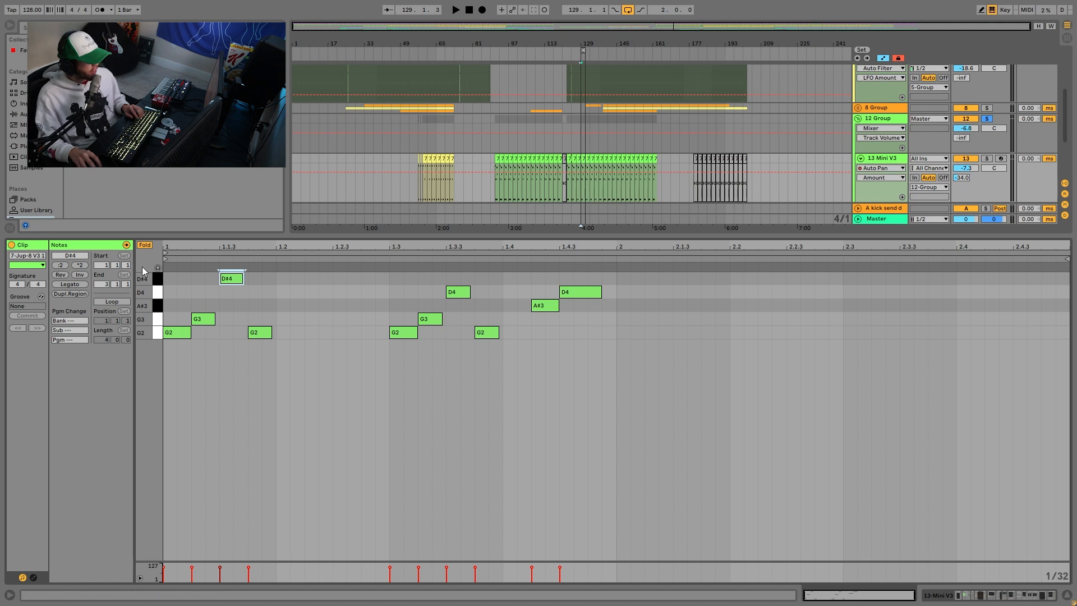
pyautogui.click(145, 245)
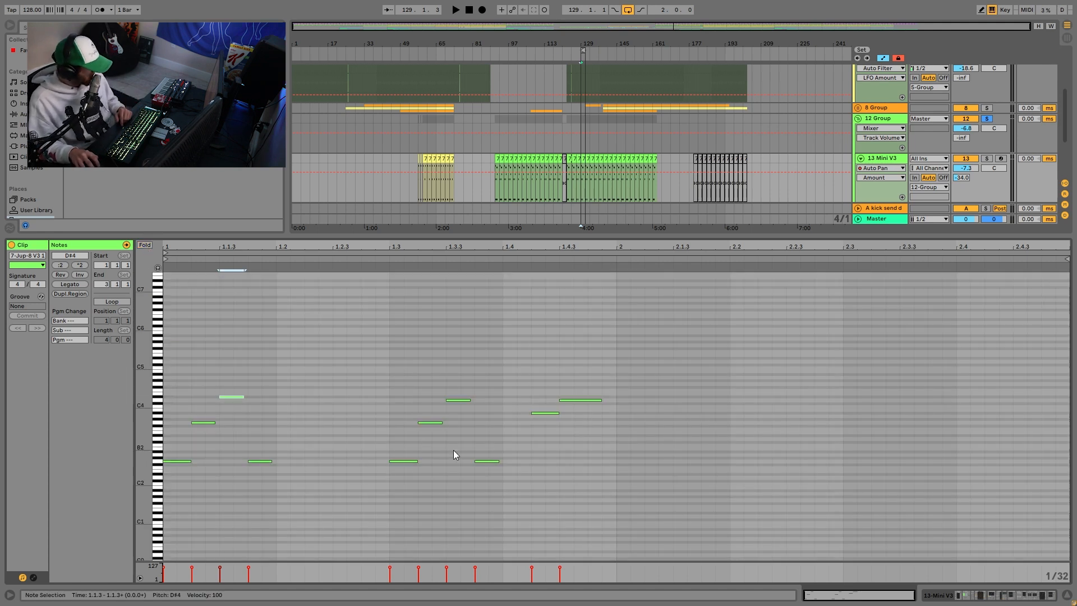
# Step: Select in turn the G2–G3 pair at beat 3, the final D4 note and the D#4 note
pyautogui.moveTo(404, 500); pyautogui.dragTo(432, 399)
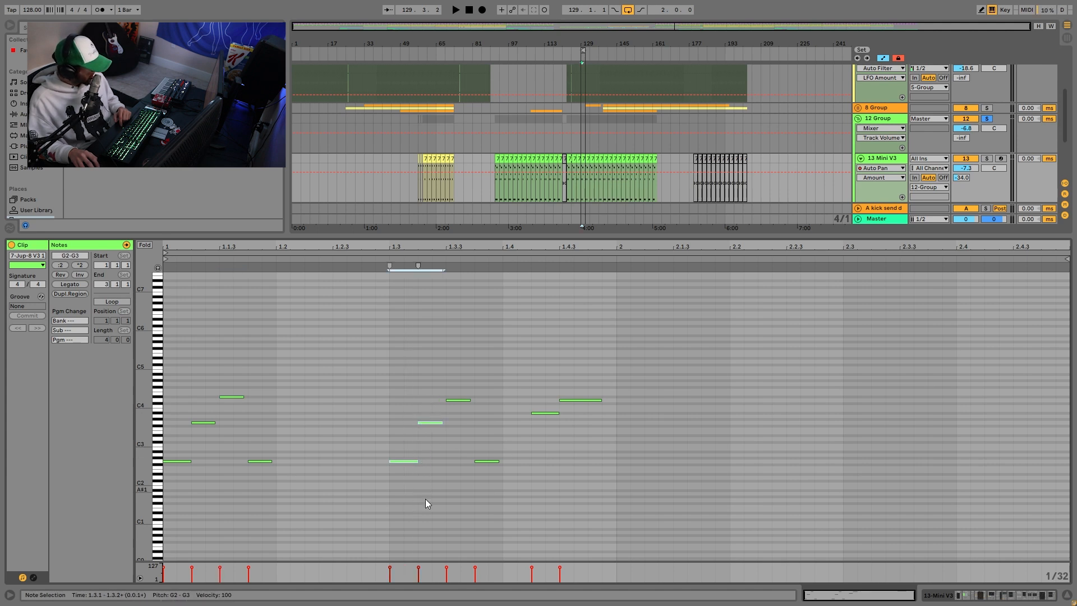
pyautogui.moveTo(549, 434); pyautogui.dragTo(590, 494)
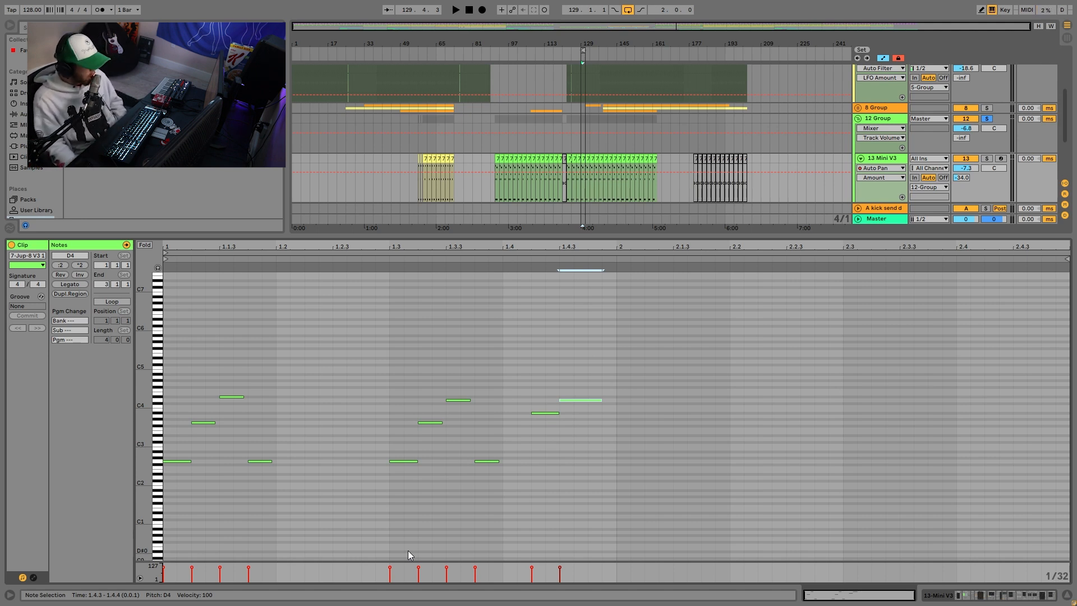
pyautogui.moveTo(230, 362); pyautogui.dragTo(237, 402)
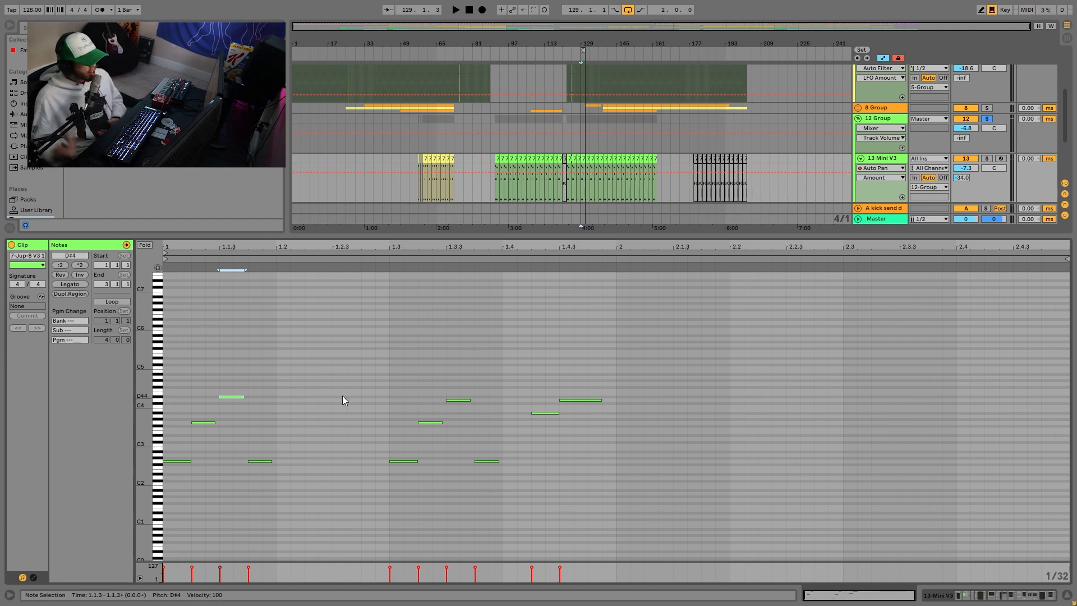
# Step: Turn on note preview and compare the first phrase's D#4 note with the D4 note in the second phrase
pyautogui.click(158, 267)
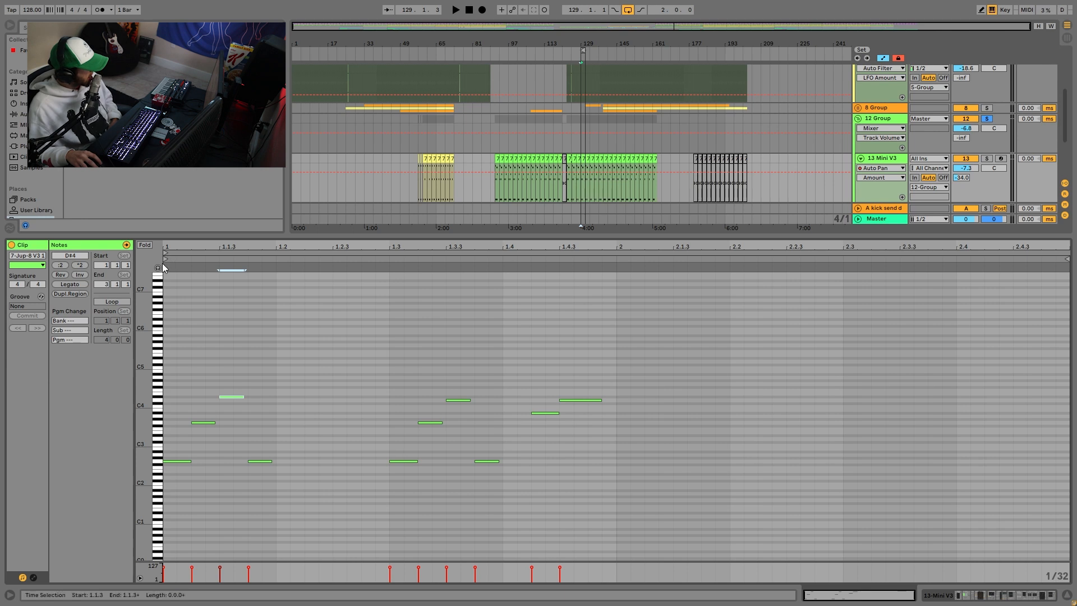
pyautogui.moveTo(175, 481); pyautogui.dragTo(261, 365)
pyautogui.moveTo(393, 499); pyautogui.dragTo(461, 399)
pyautogui.moveTo(233, 427); pyautogui.dragTo(249, 385)
pyautogui.moveTo(484, 378); pyautogui.dragTo(469, 404)
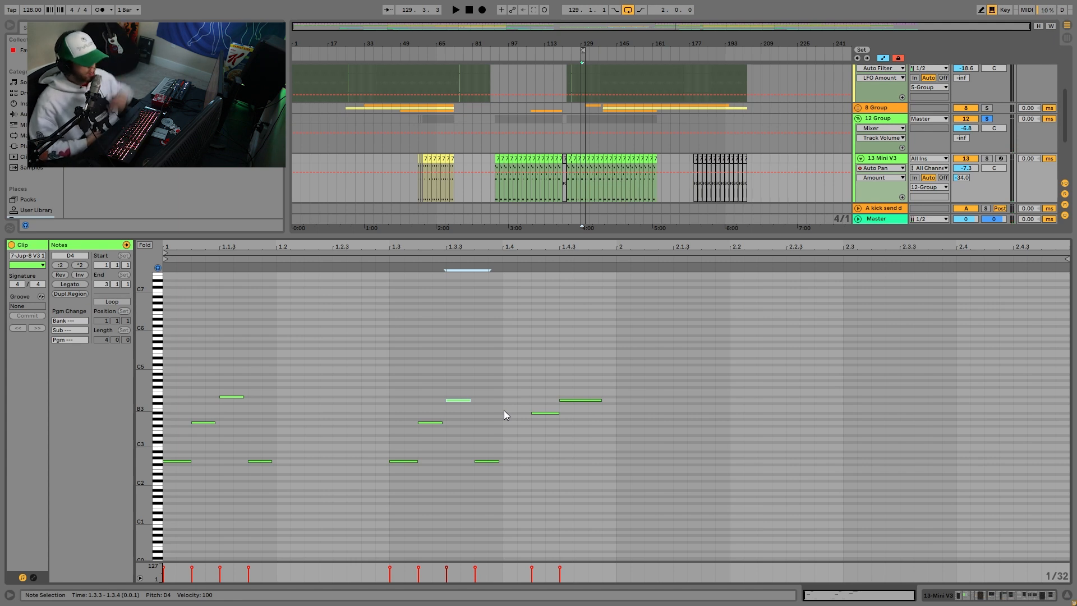
pyautogui.click(231, 396)
pyautogui.click(461, 403)
pyautogui.click(463, 400)
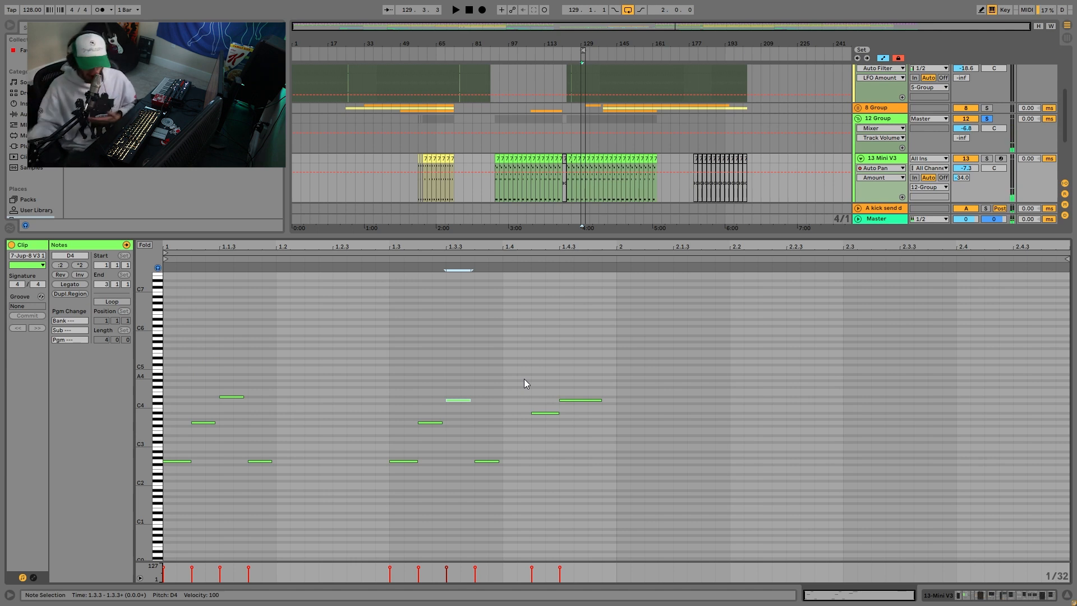
# Step: Play the Mini V3 loop and audition the closing A#3 and D4 notes at beat 4
pyautogui.press('space')
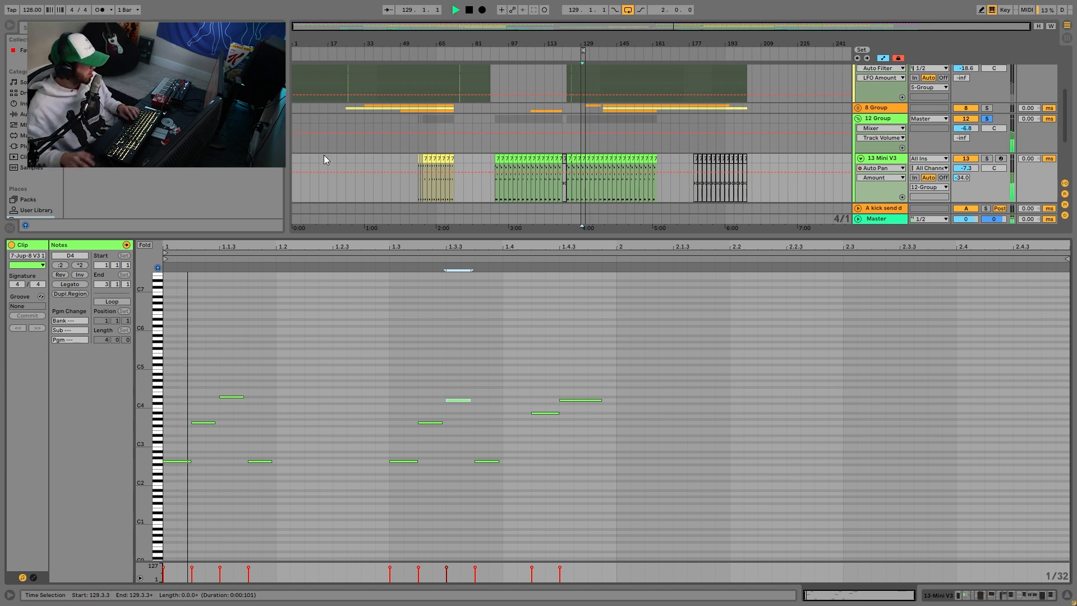
pyautogui.click(421, 301)
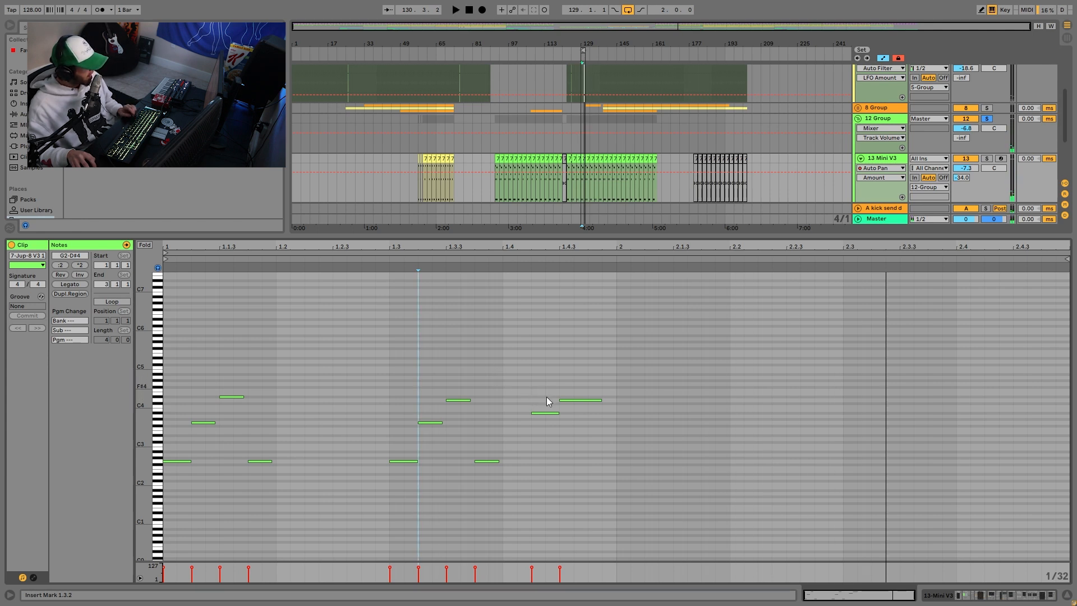
pyautogui.moveTo(549, 373); pyautogui.dragTo(549, 474)
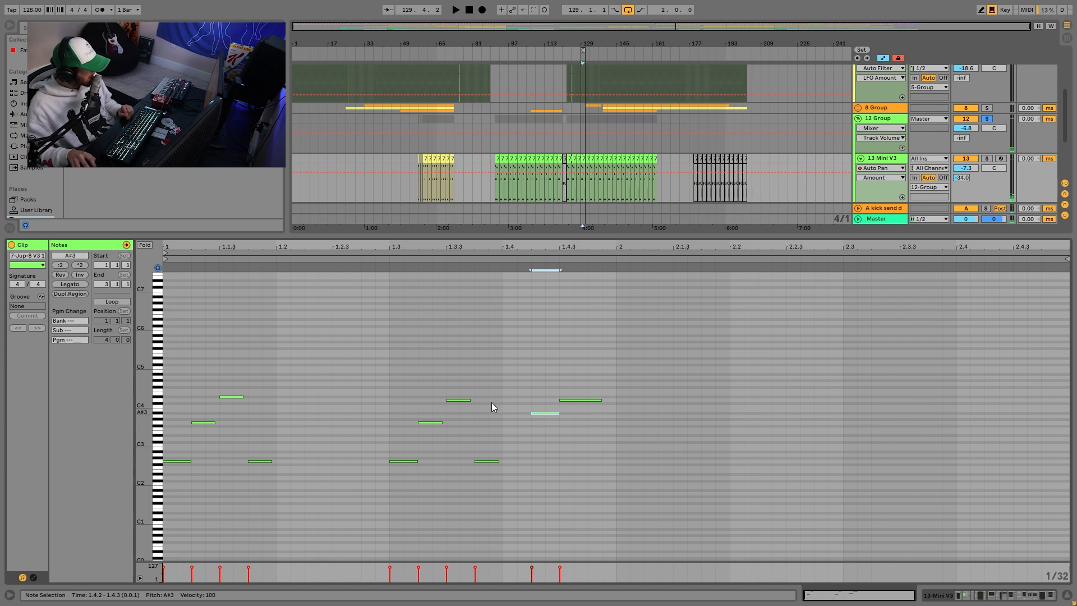
pyautogui.press('space')
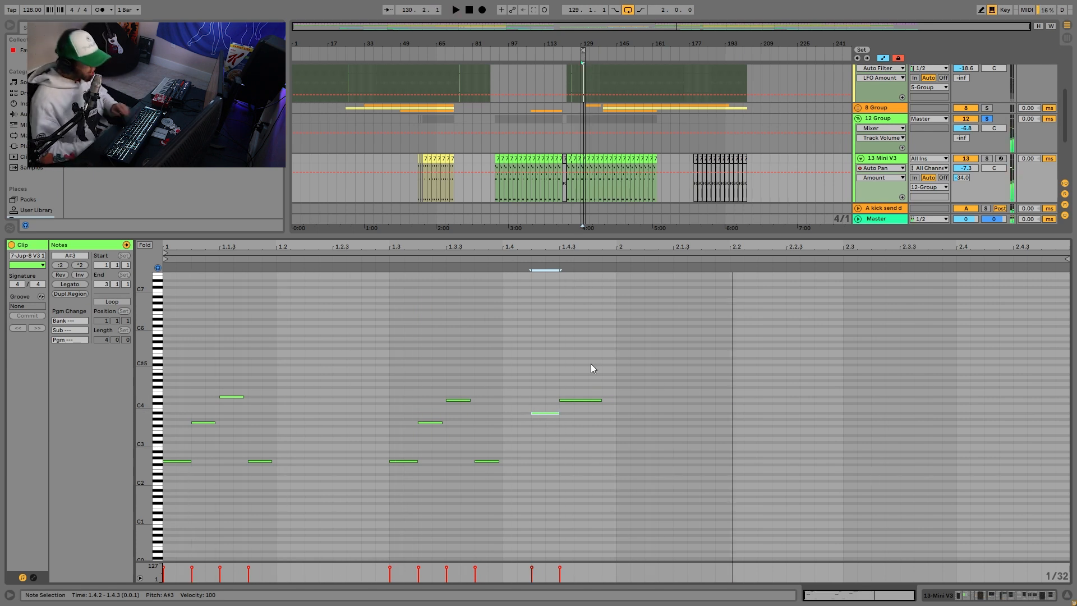
pyautogui.moveTo(546, 430); pyautogui.dragTo(570, 376)
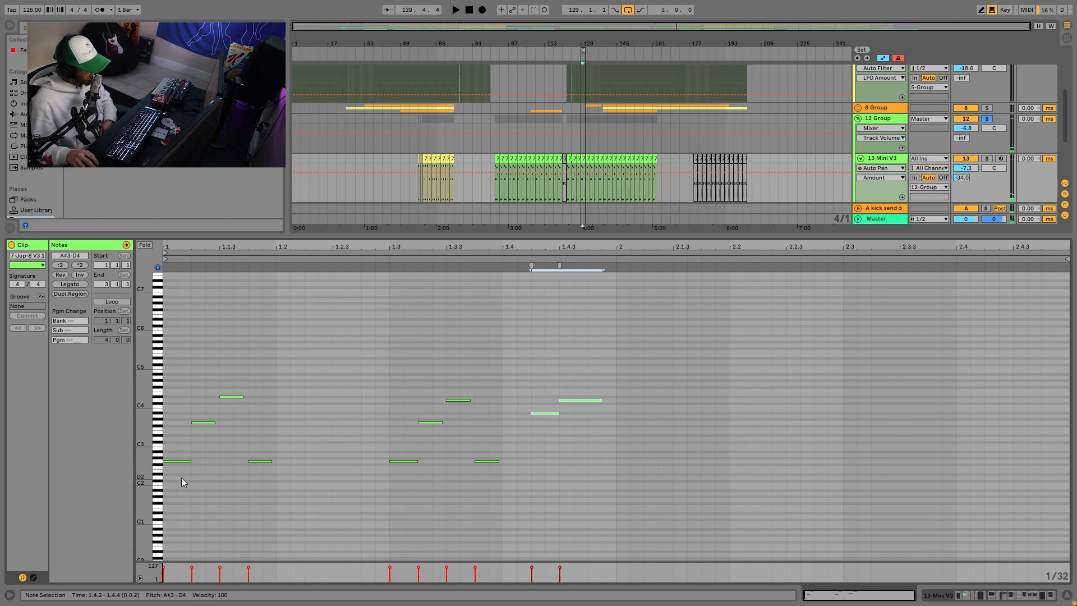
# Step: Select the pattern's three note groups in turn to show its phrasing, then play the Mini V3 loop
pyautogui.moveTo(171, 480); pyautogui.dragTo(525, 319)
pyautogui.moveTo(531, 365); pyautogui.dragTo(568, 444)
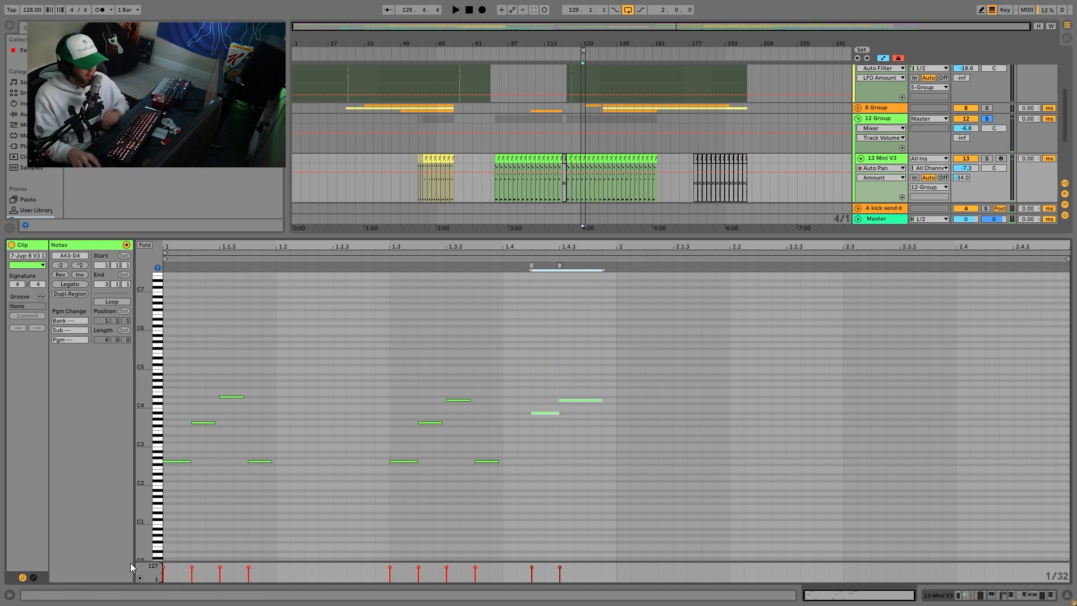
pyautogui.moveTo(186, 494); pyautogui.dragTo(299, 300)
pyautogui.moveTo(365, 513); pyautogui.dragTo(500, 333)
pyautogui.moveTo(534, 461); pyautogui.dragTo(594, 331)
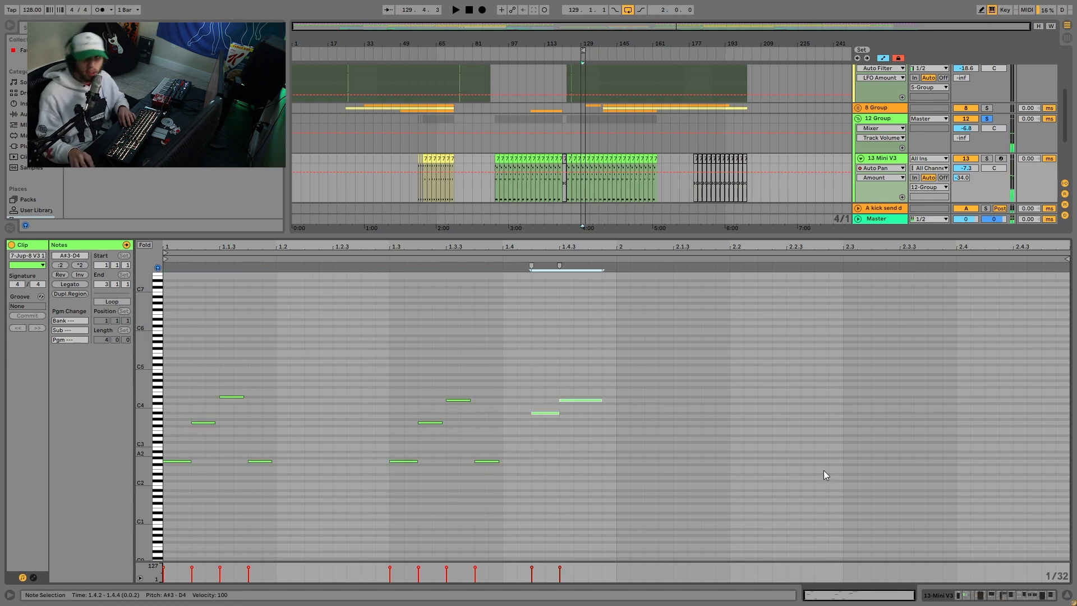
pyautogui.press('space')
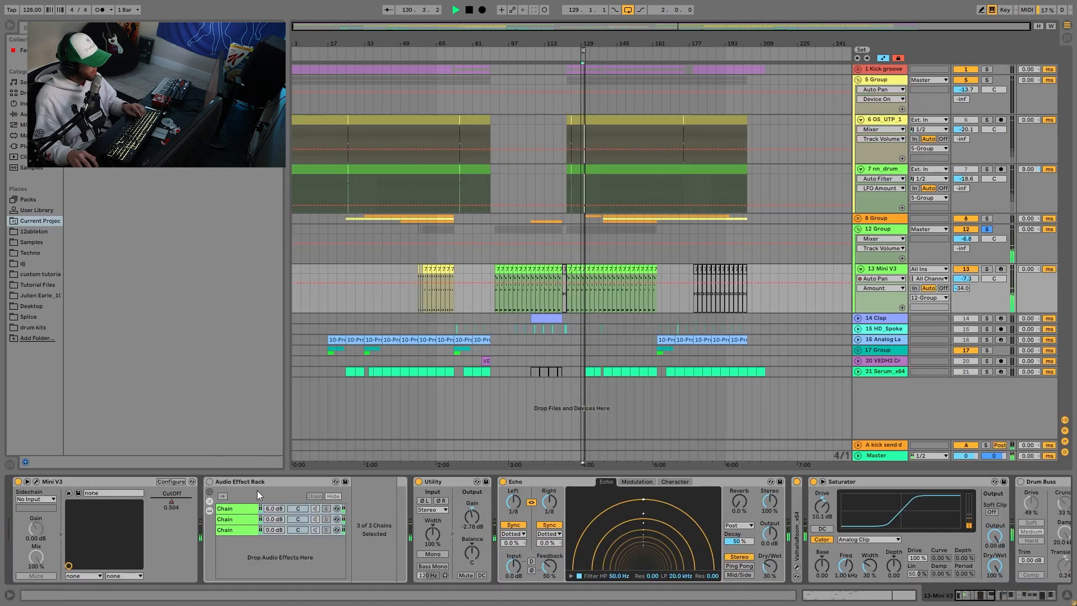
# Step: Delete the Audio Effect Rack between the Mini V3 and Utility devices and stop playback
pyautogui.click(272, 480)
pyautogui.press('Delete')
pyautogui.press('space')
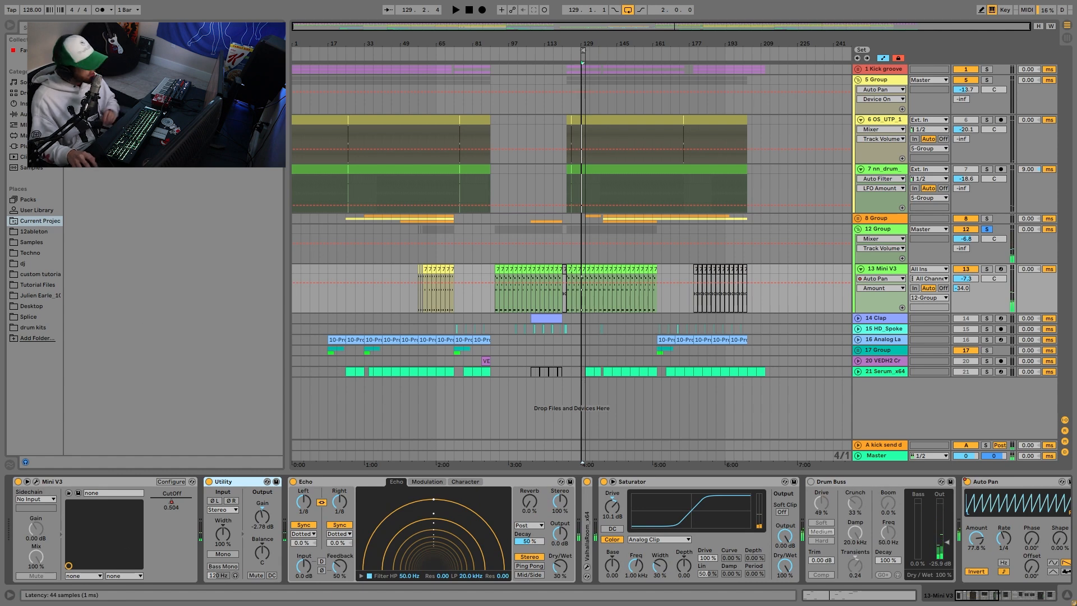
# Step: Open the Mini V3 synth and examine its oscillator, mixer and filter settings while auditioning the loop
pyautogui.click(35, 482)
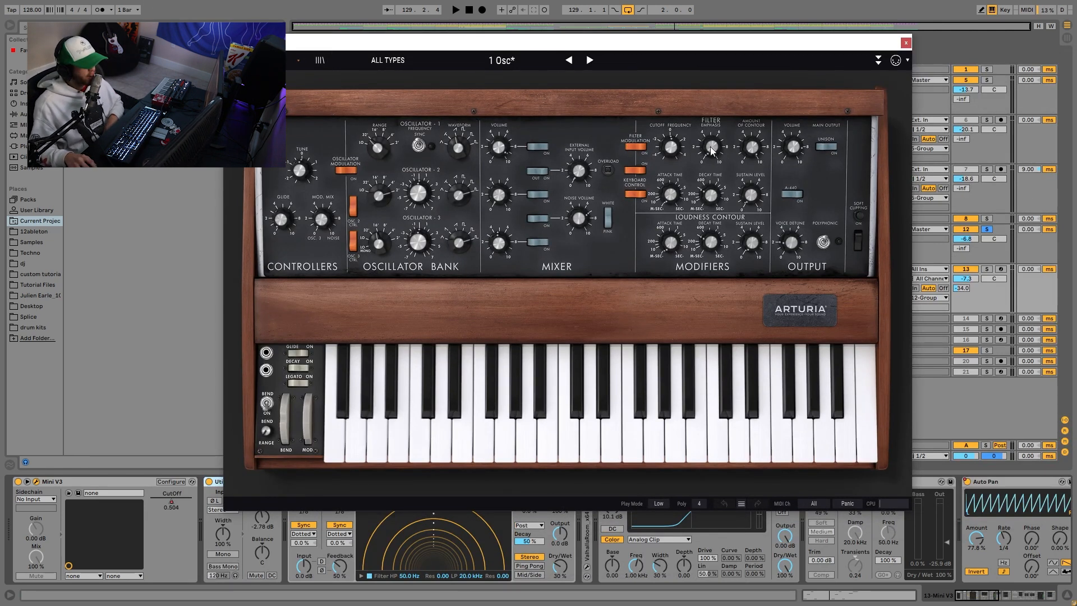
pyautogui.press('space')
pyautogui.moveTo(797, 43); pyautogui.dragTo(822, 89)
pyautogui.press('space')
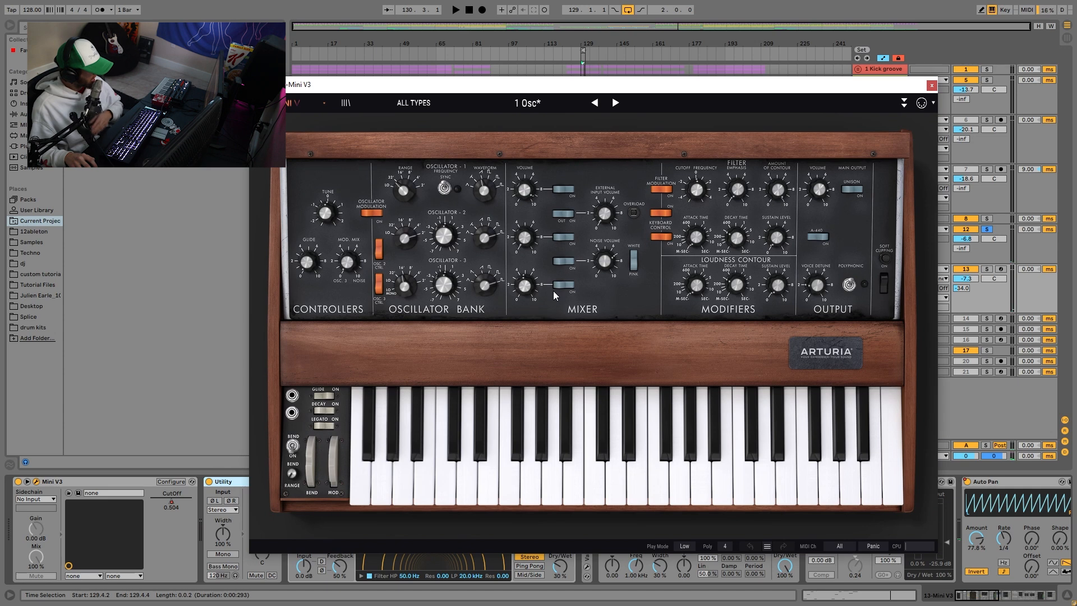
pyautogui.moveTo(537, 190)
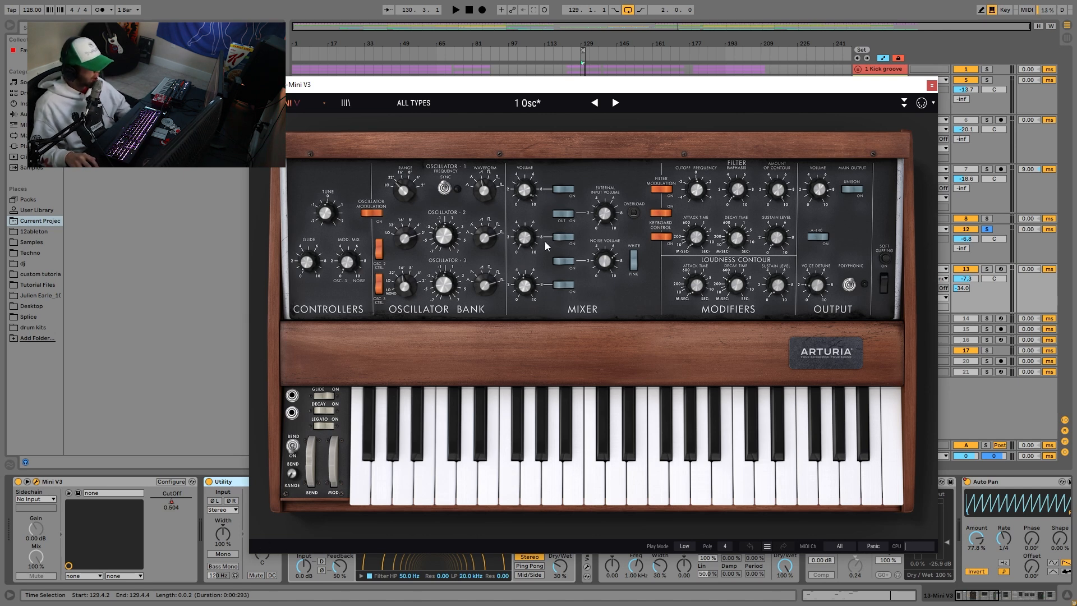
pyautogui.moveTo(497, 193)
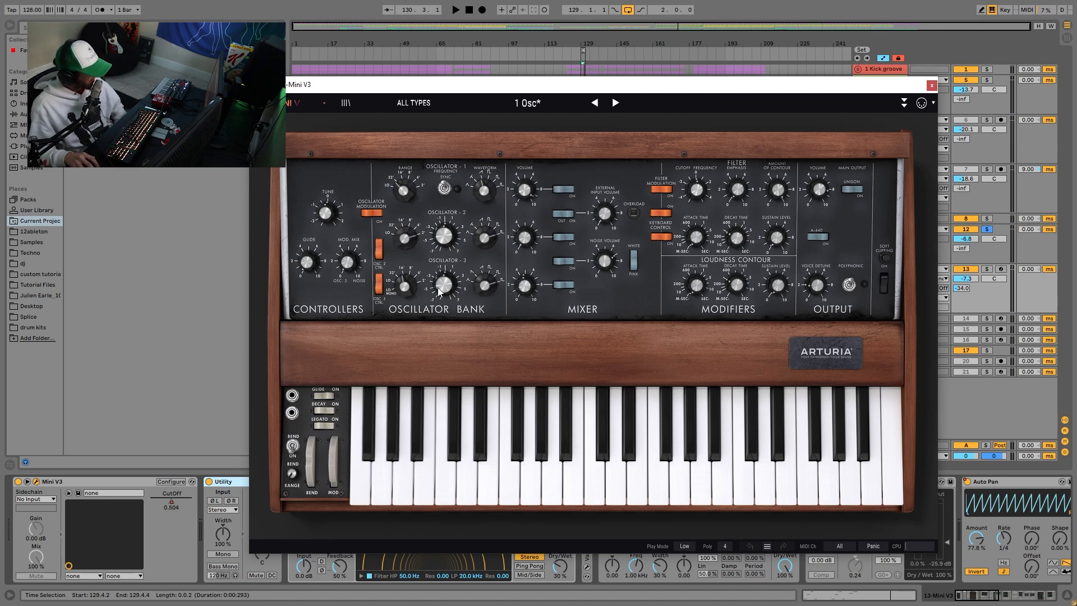
pyautogui.press('space')
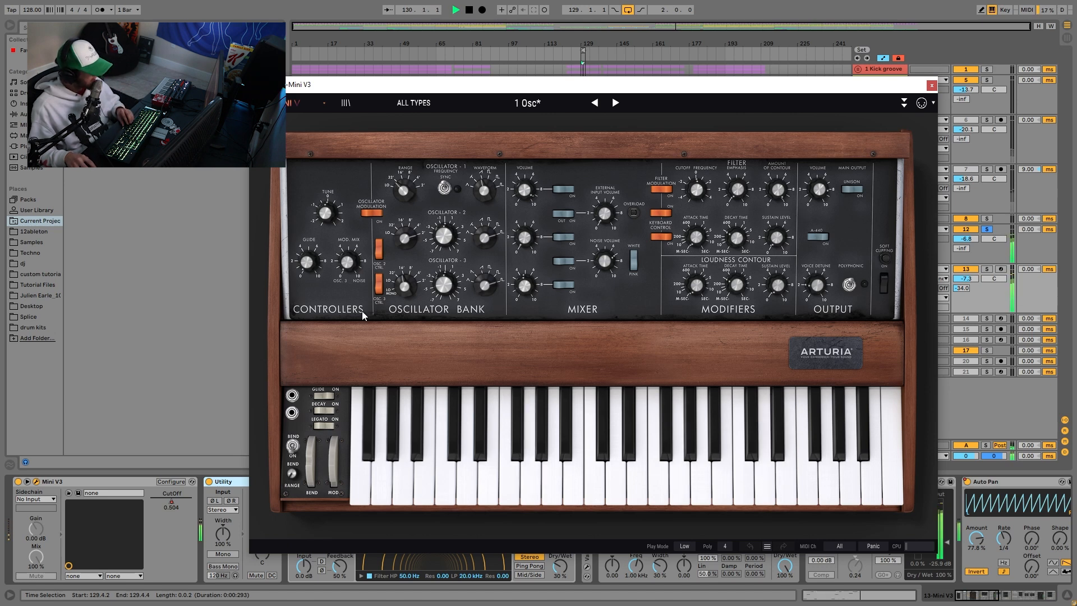
pyautogui.click(932, 85)
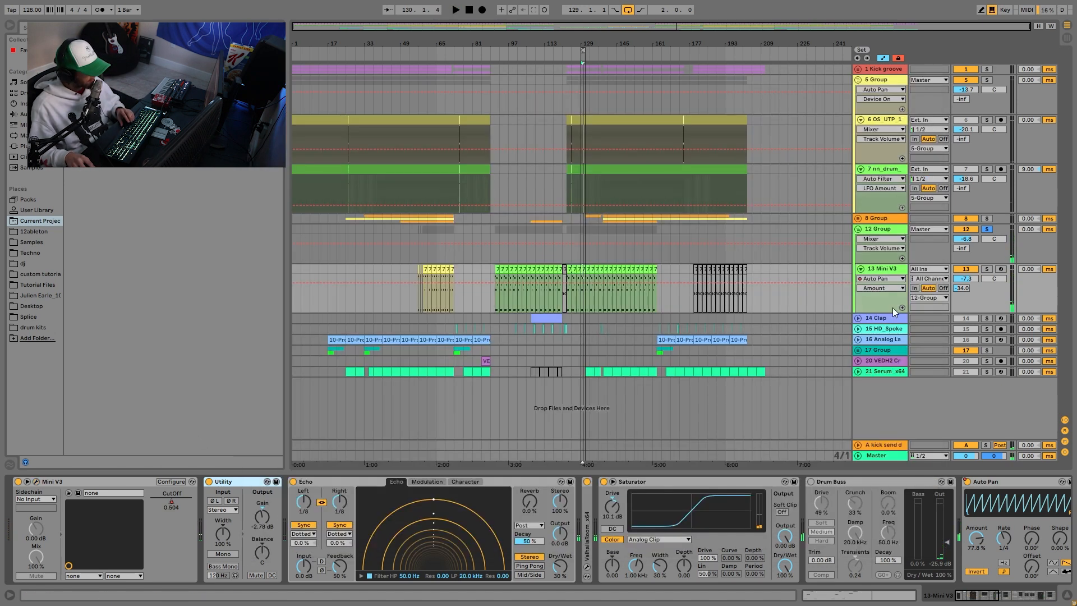
# Step: Show the Mini V3 CutOff automation on its track and play the yellow clips from bar 69
pyautogui.click(882, 284)
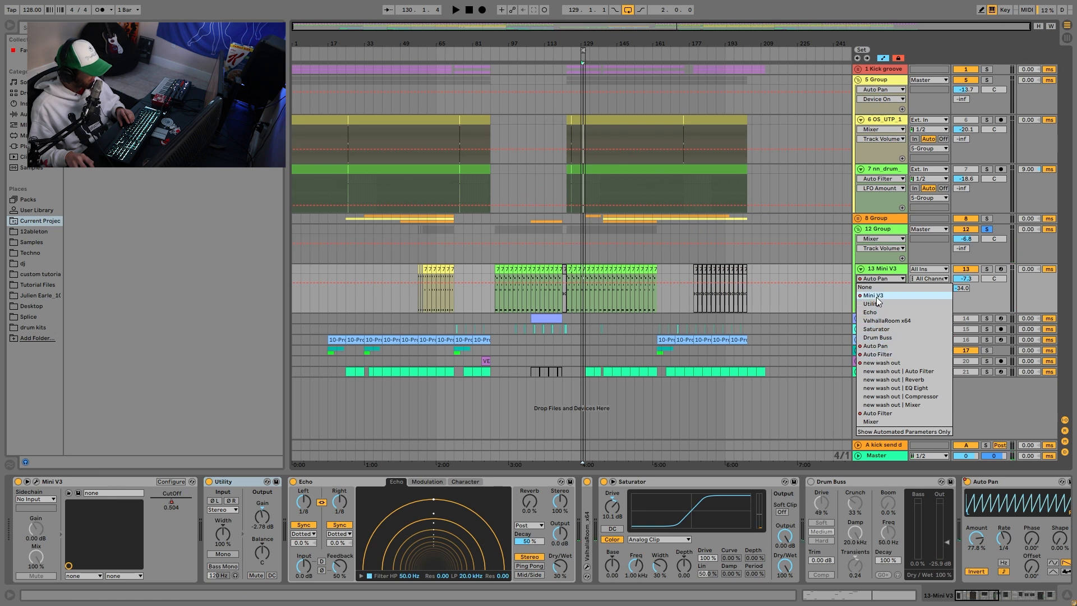
pyautogui.click(880, 290)
pyautogui.click(444, 282)
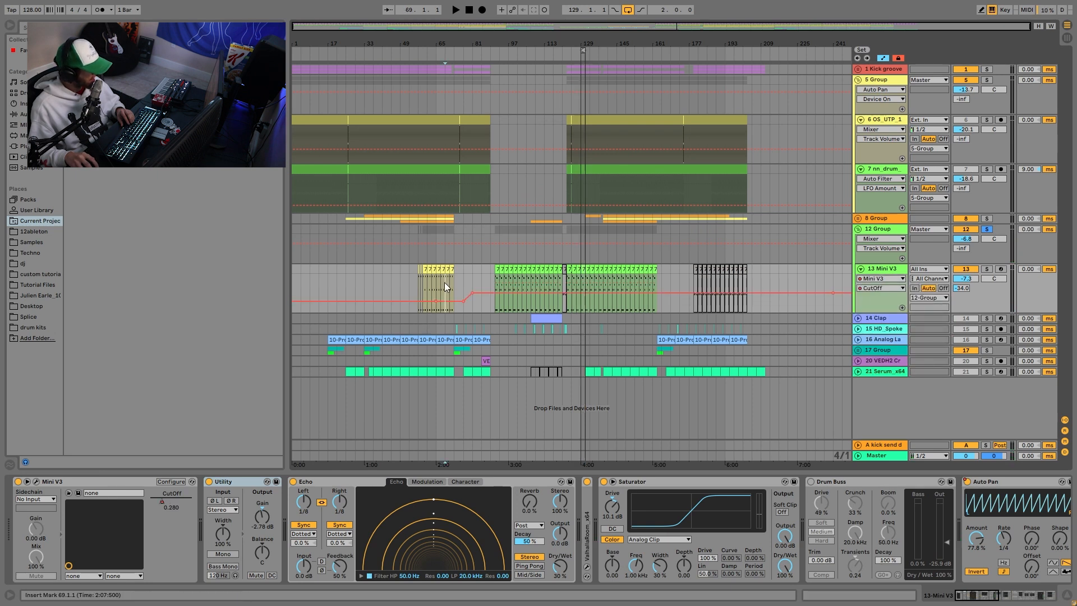
pyautogui.press('space')
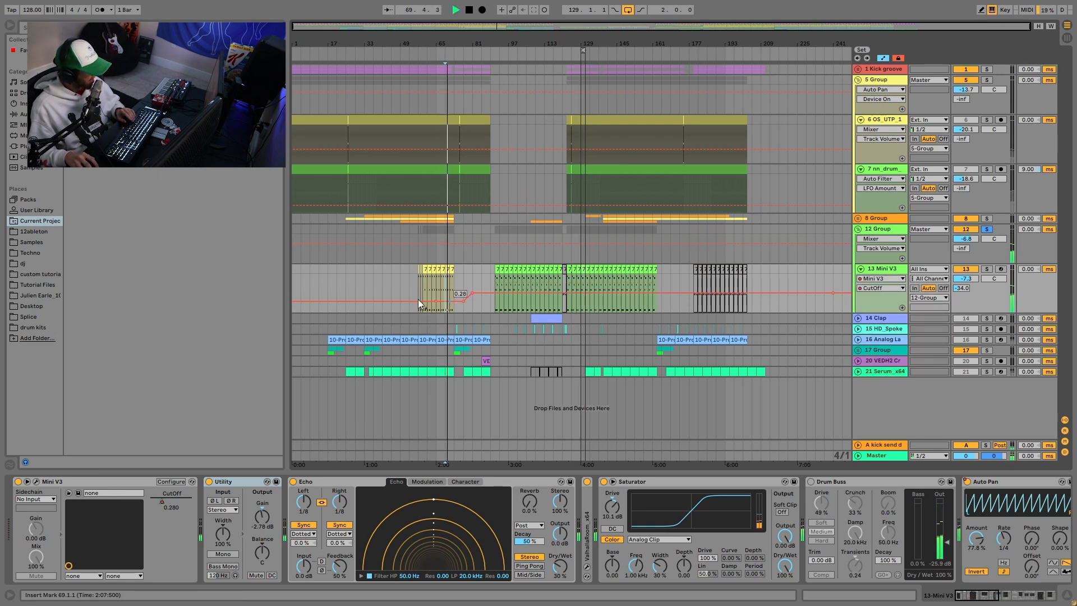
# Step: Reopen the Mini V3 synth during playback, check its built-in effects page, and close the synth window
pyautogui.click(35, 481)
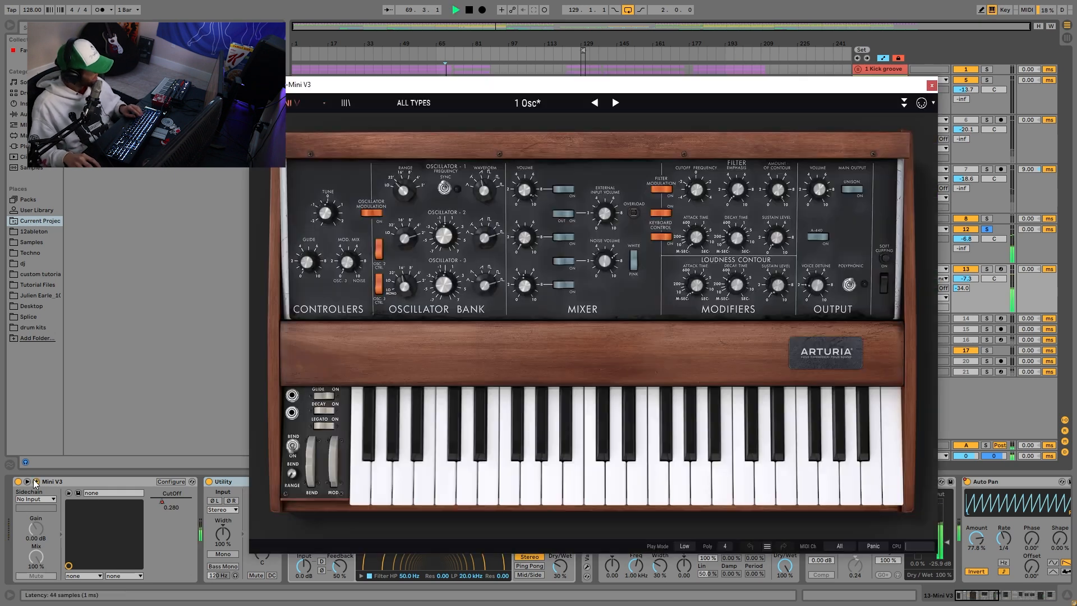
pyautogui.click(903, 103)
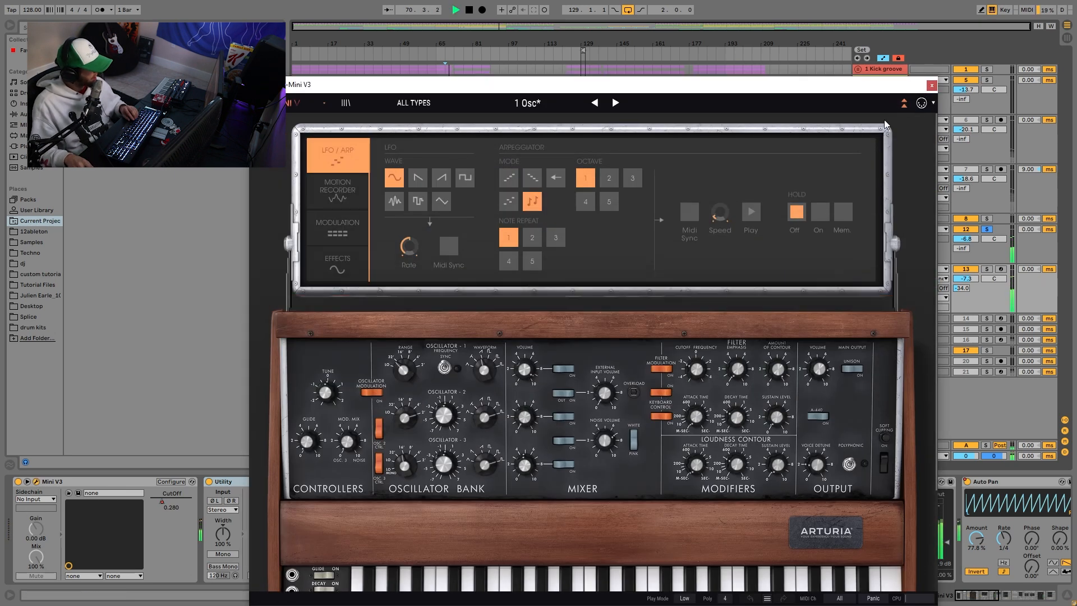
pyautogui.click(335, 261)
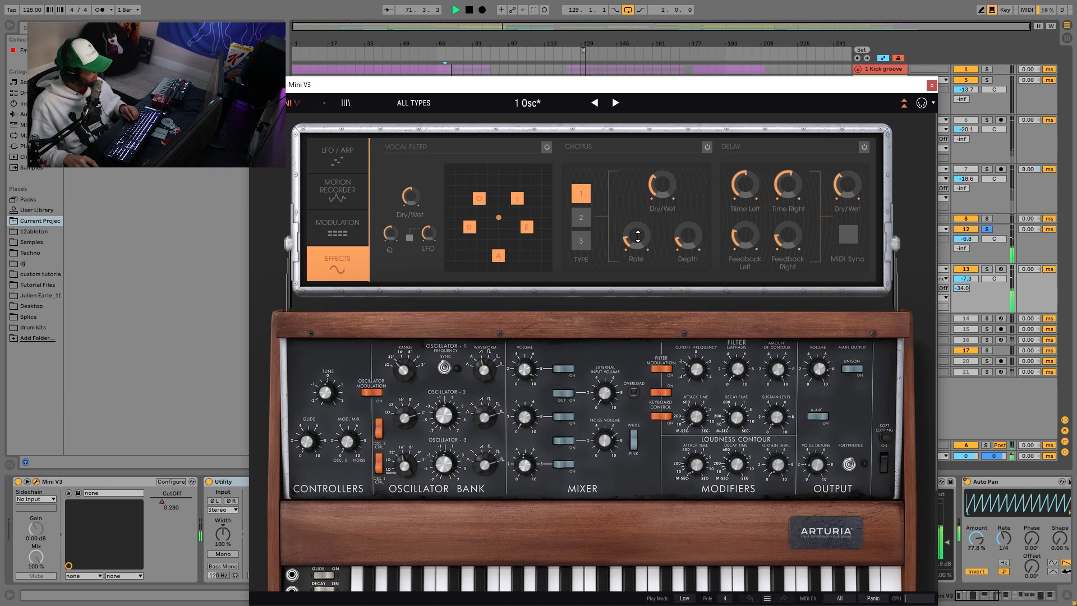
pyautogui.click(903, 102)
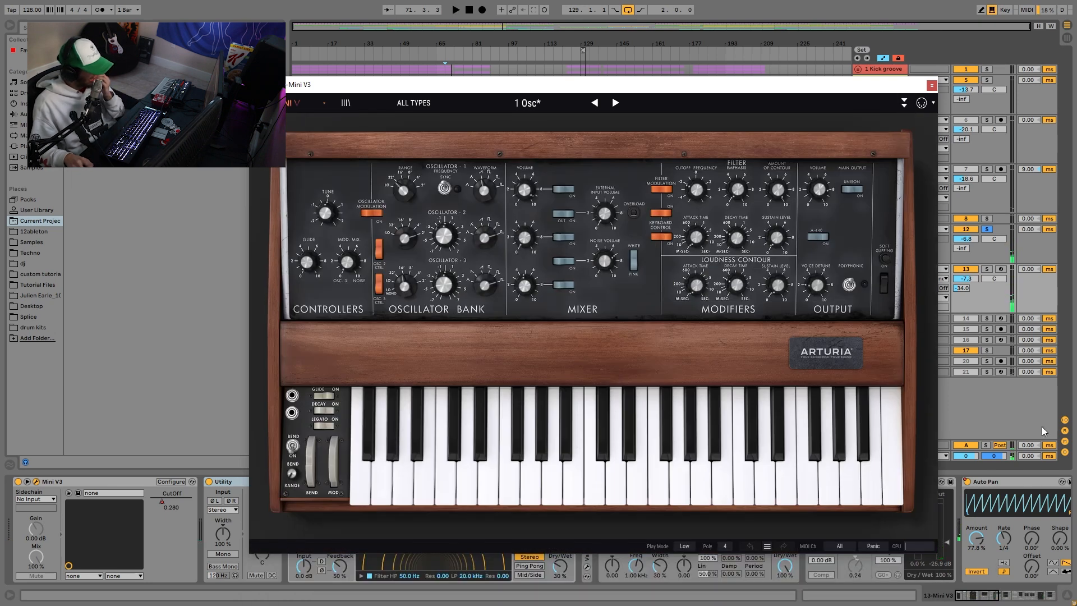
pyautogui.press('space')
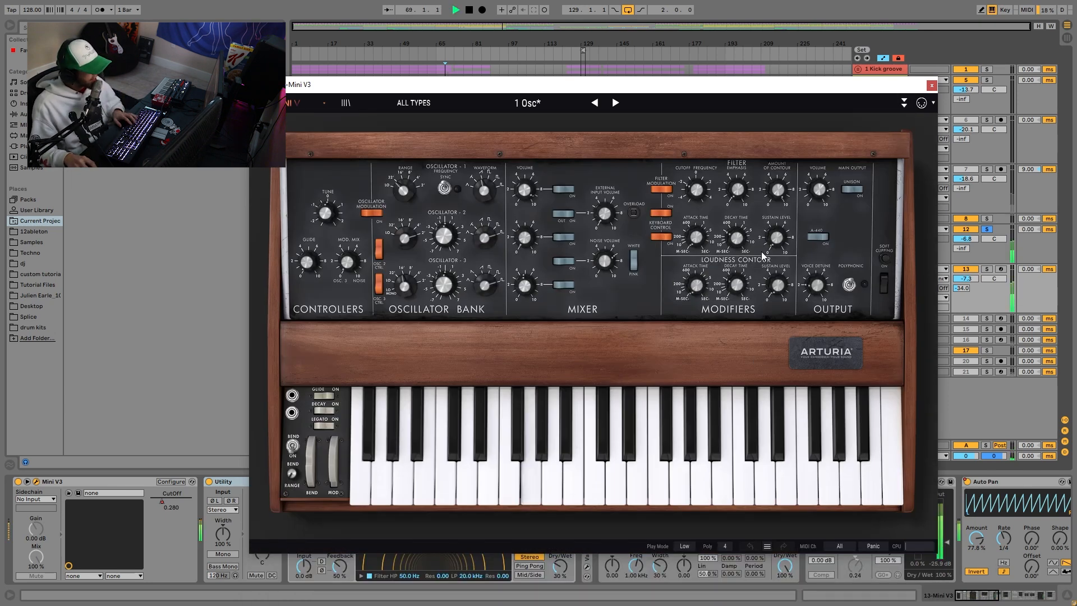
pyautogui.click(931, 87)
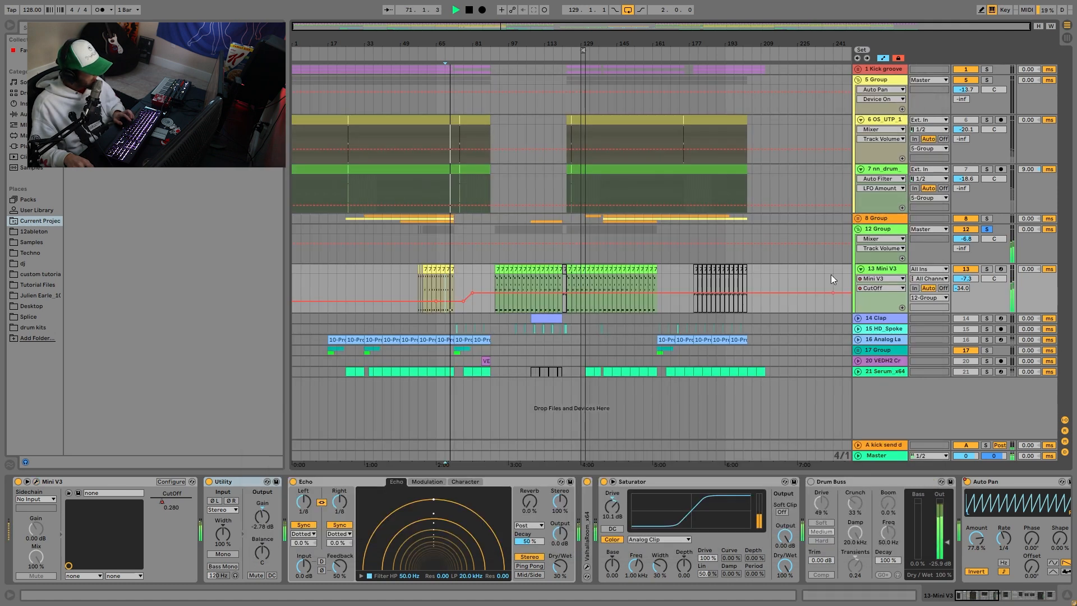
# Step: Audition the Mini V3 clip at bar 137 to hear the raised cutoff section
pyautogui.click(601, 271)
pyautogui.press('space')
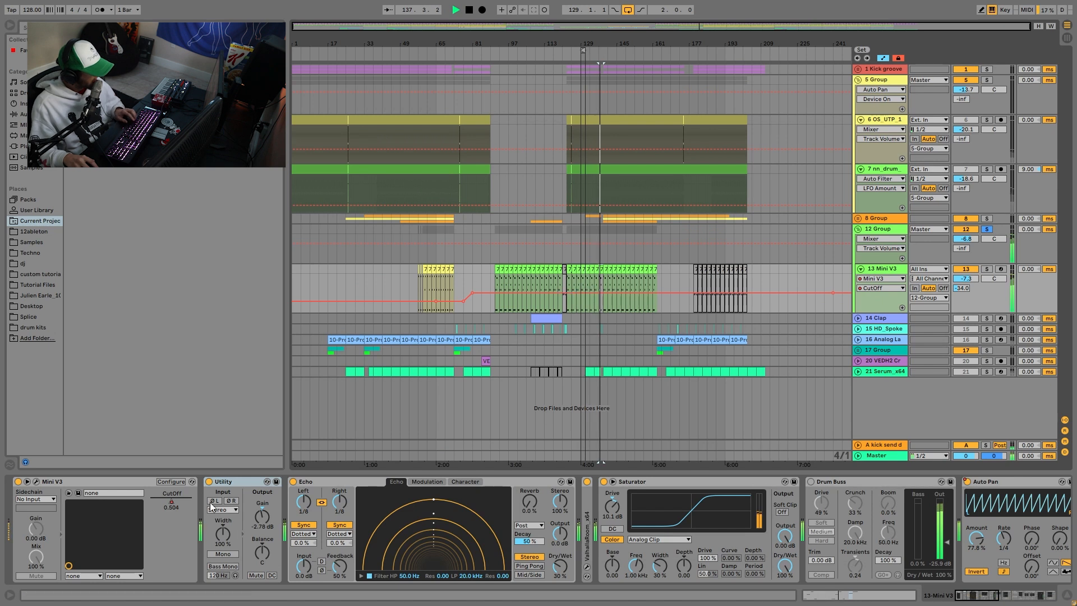
pyautogui.press('space')
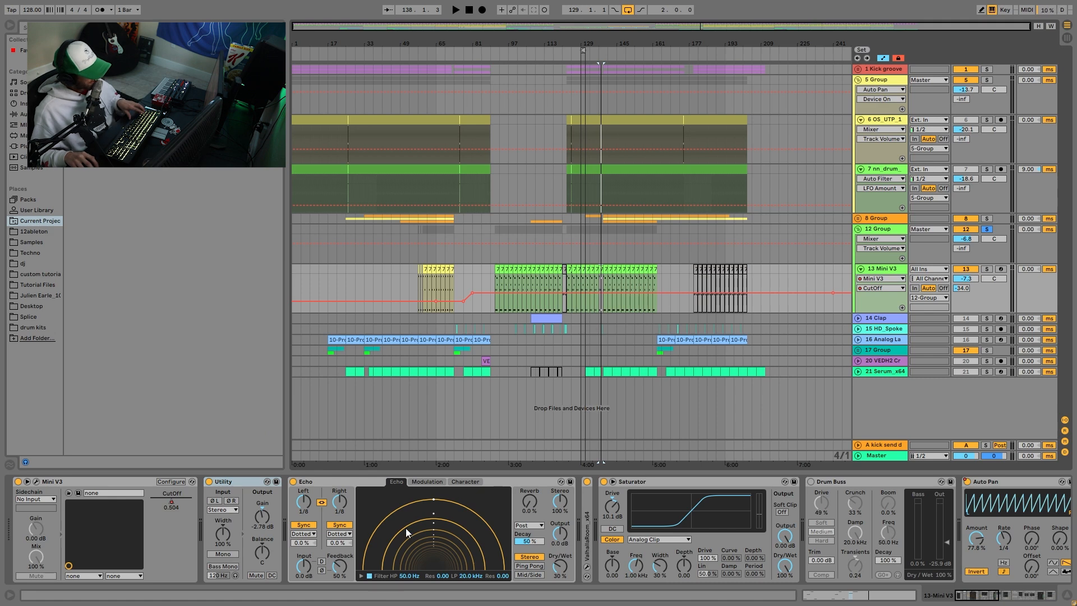
# Step: Open the ValhallaRoom reverb on the Mini V3 track, inspect its settings and close its window
pyautogui.hscroll(3, 460, 527)
pyautogui.doubleClick(511, 521)
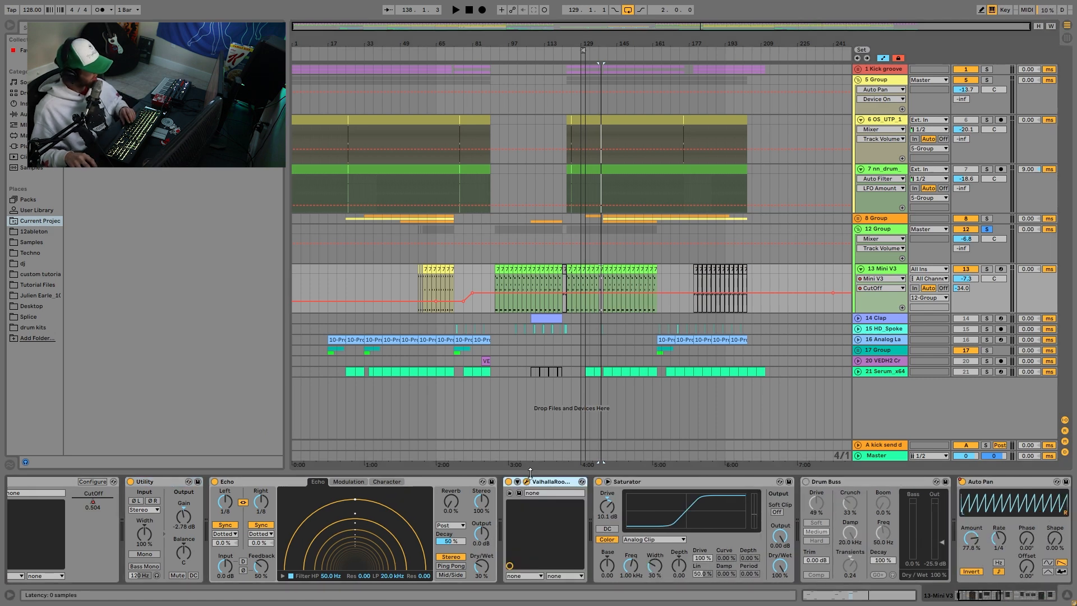
pyautogui.click(526, 482)
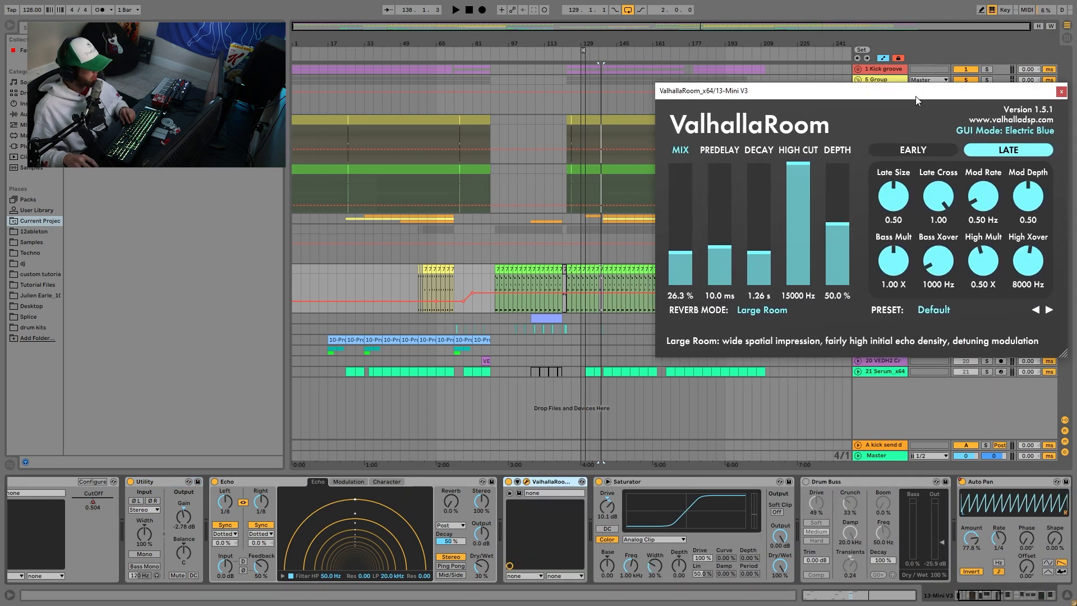
pyautogui.moveTo(916, 102); pyautogui.dragTo(682, 113)
pyautogui.click(824, 102)
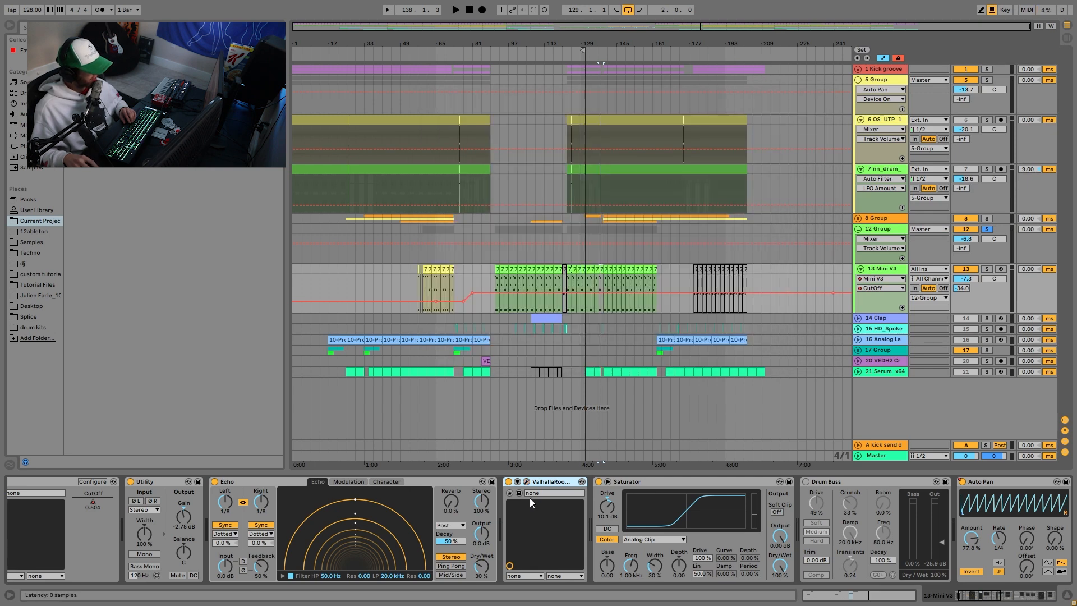
# Step: Delete the disabled Drum Buss device that follows the Saturator
pyautogui.hscroll(10, 577, 538)
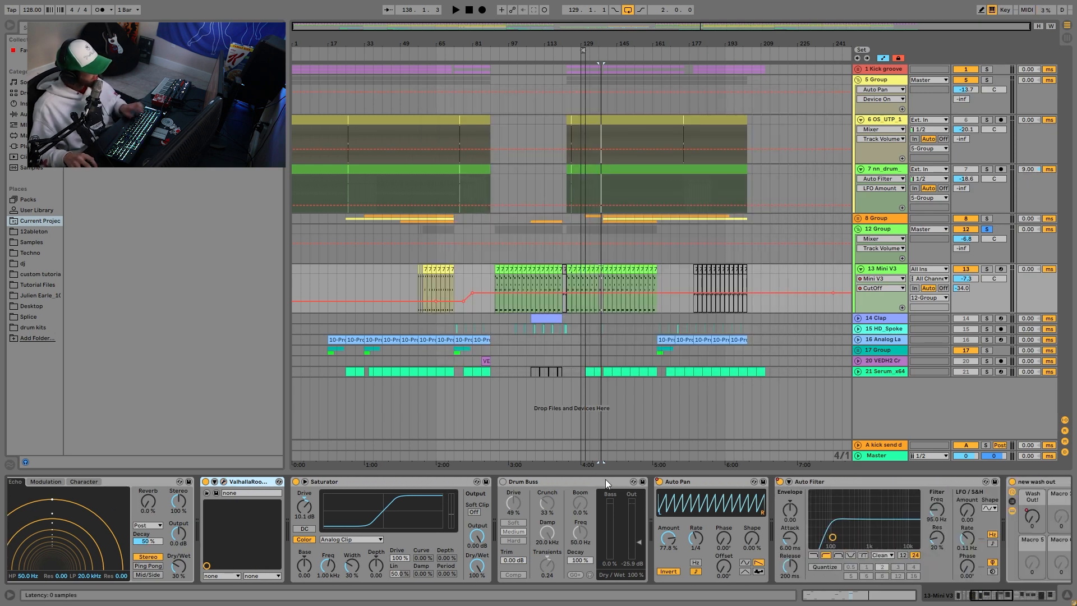
pyautogui.click(605, 480)
pyautogui.press('Delete')
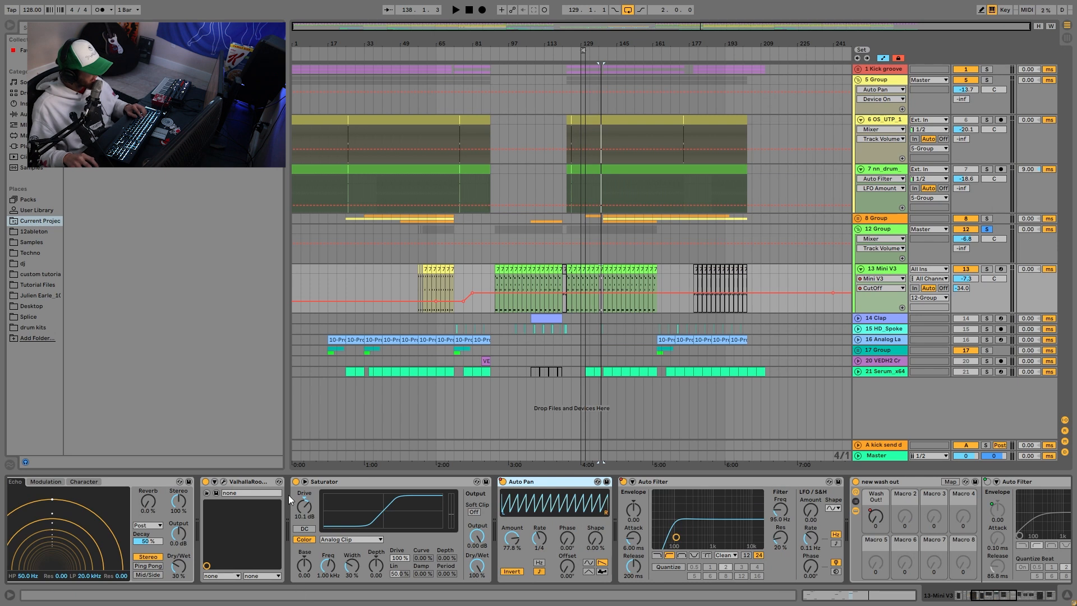
# Step: Play the Mini V3 clip with the Saturator bypassed and re-enabled to compare the sound
pyautogui.click(296, 482)
pyautogui.press('space')
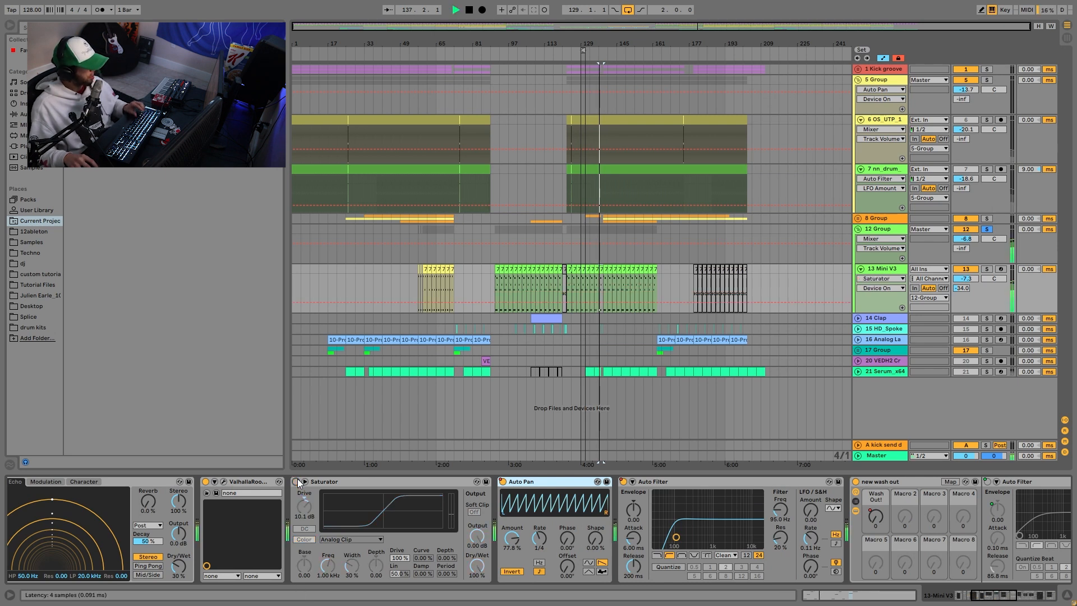
pyautogui.click(296, 481)
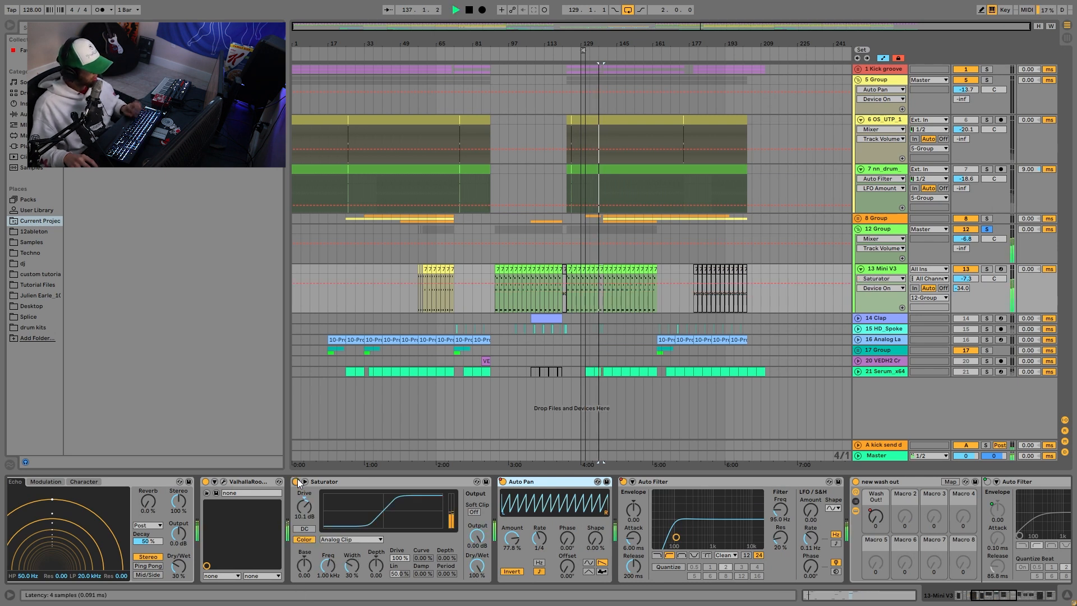
pyautogui.press('space')
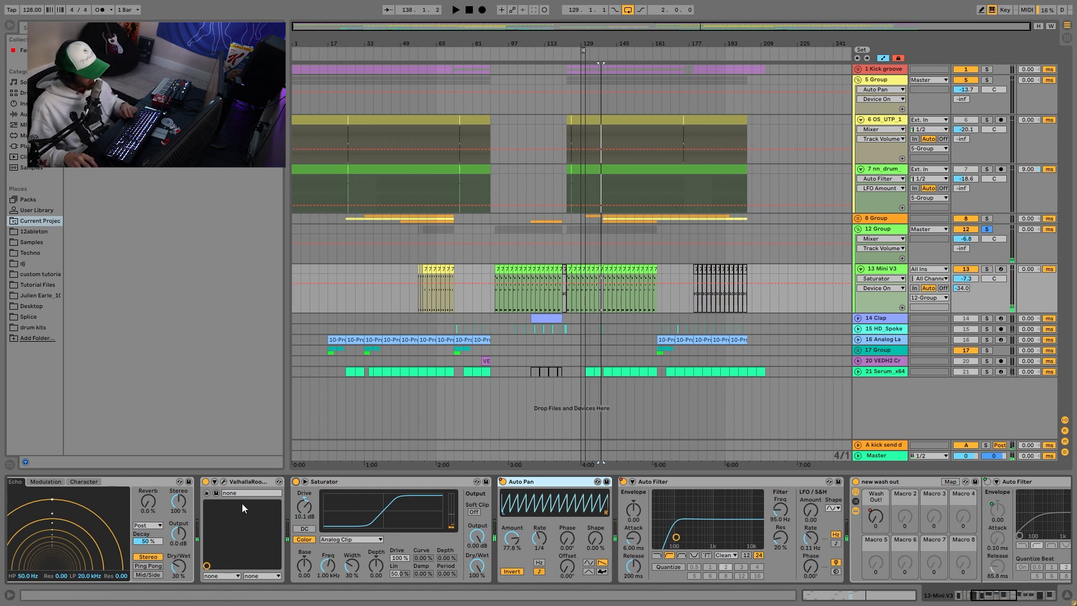
pyautogui.press('space')
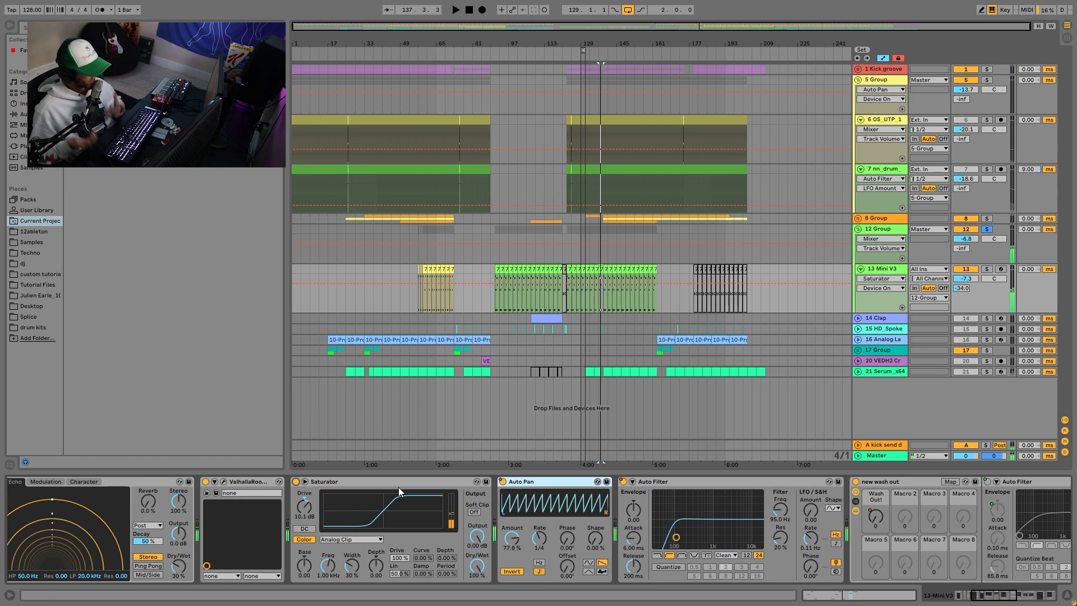
# Step: Show the Device On automation of the first Auto Filter and check it around bars 65 and 125
pyautogui.scroll(-5, 522, 567)
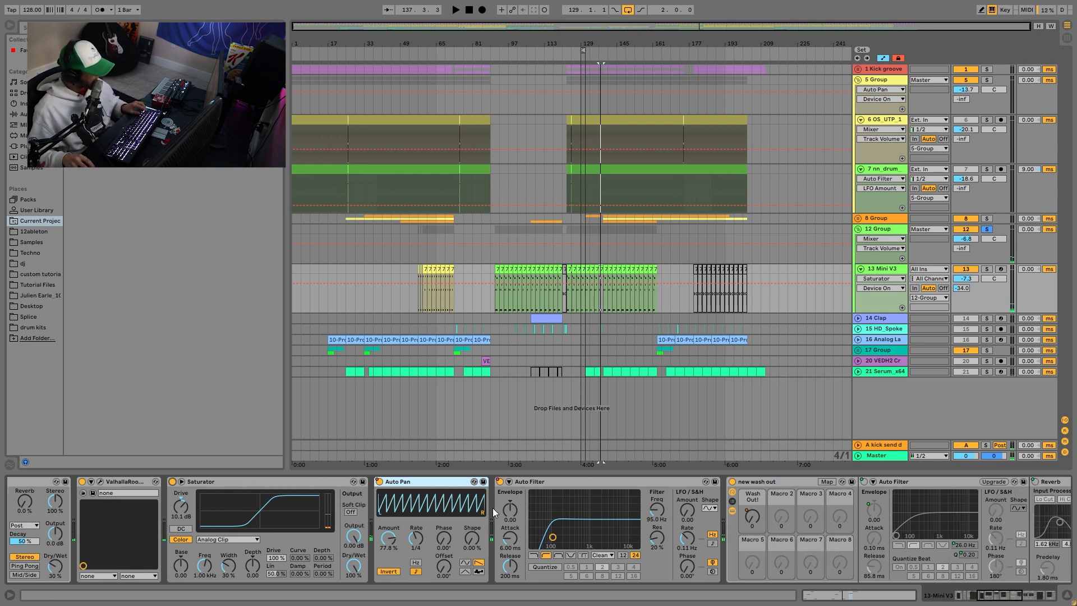
pyautogui.scroll(-3, 479, 505)
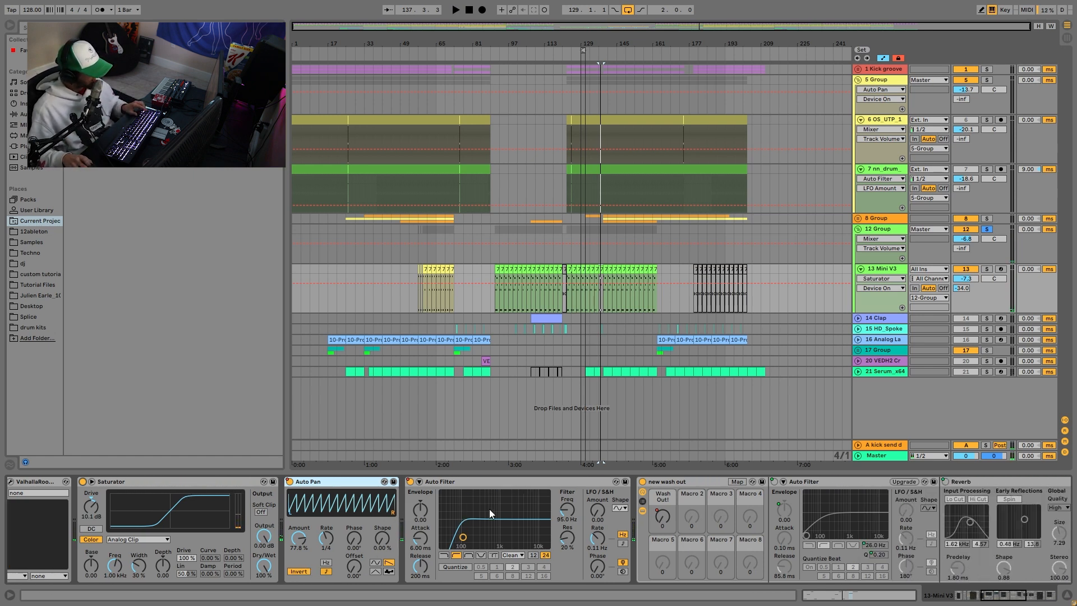
pyautogui.rightClick(409, 485)
pyautogui.click(547, 275)
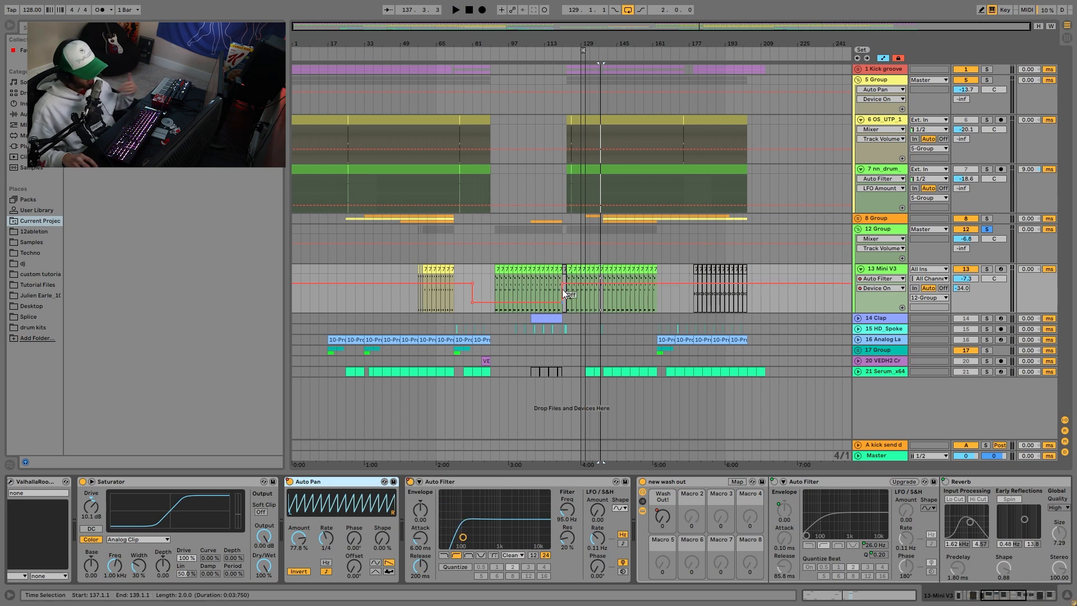
pyautogui.click(439, 297)
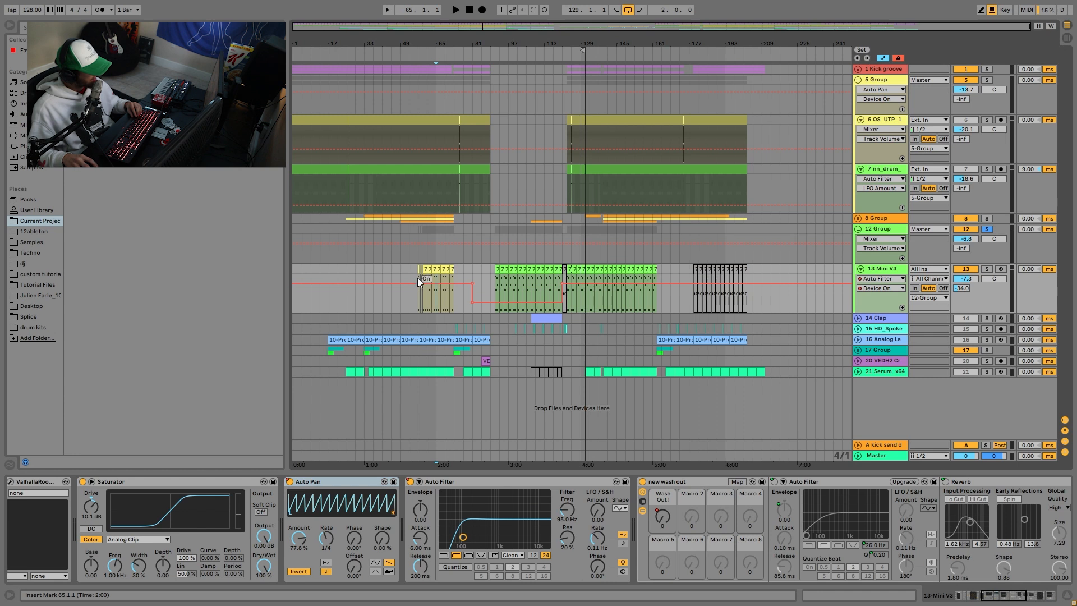
pyautogui.click(570, 302)
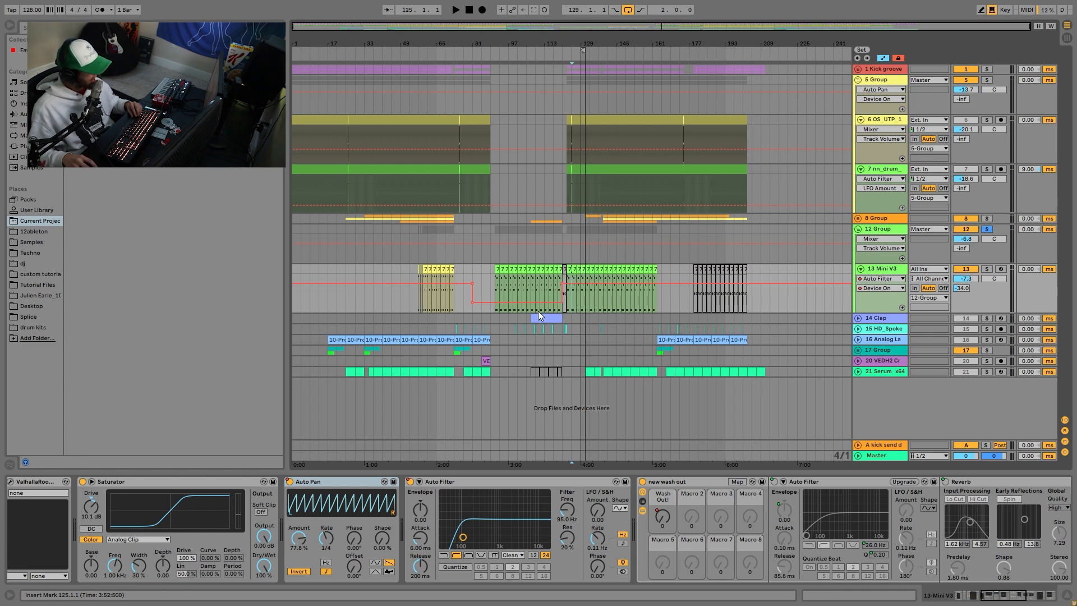
# Step: Play the Mini V3 clip at bar 91 to hear the section with the Auto Filter off
pyautogui.click(497, 280)
pyautogui.press('space')
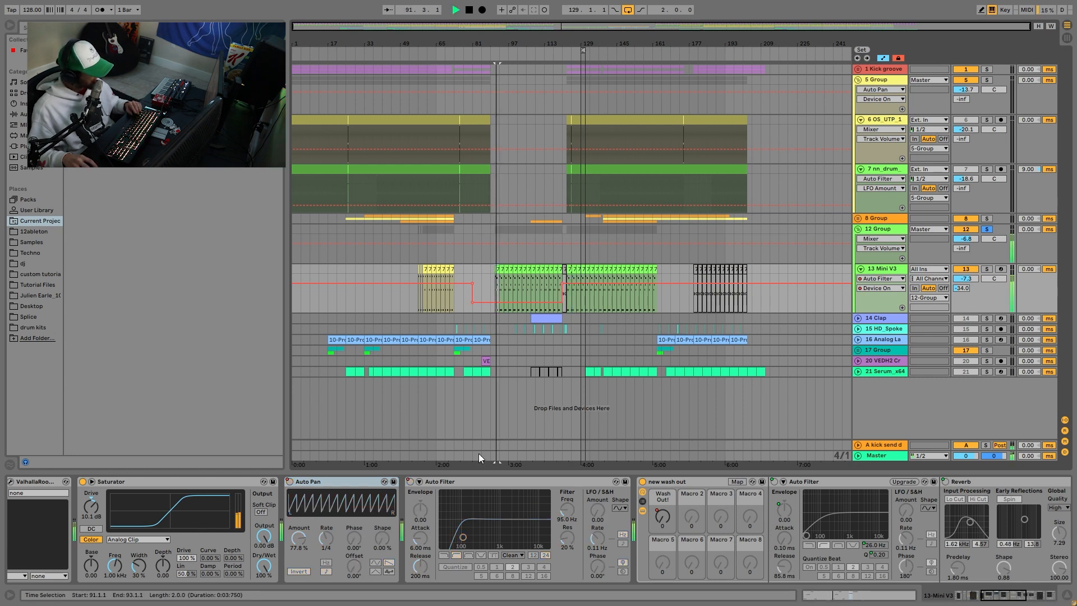
pyautogui.press('space')
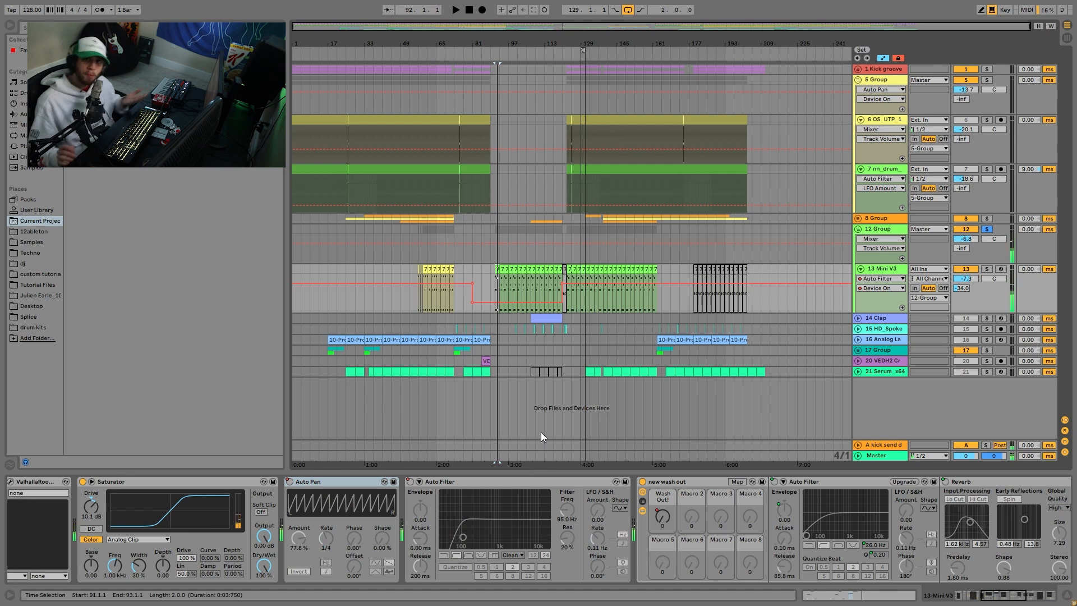
# Step: Override the first Auto Filter's automation and play the Mini V3 clip at bar 123 with the Kick groove track soloed
pyautogui.click(411, 481)
pyautogui.click(606, 266)
pyautogui.click(569, 266)
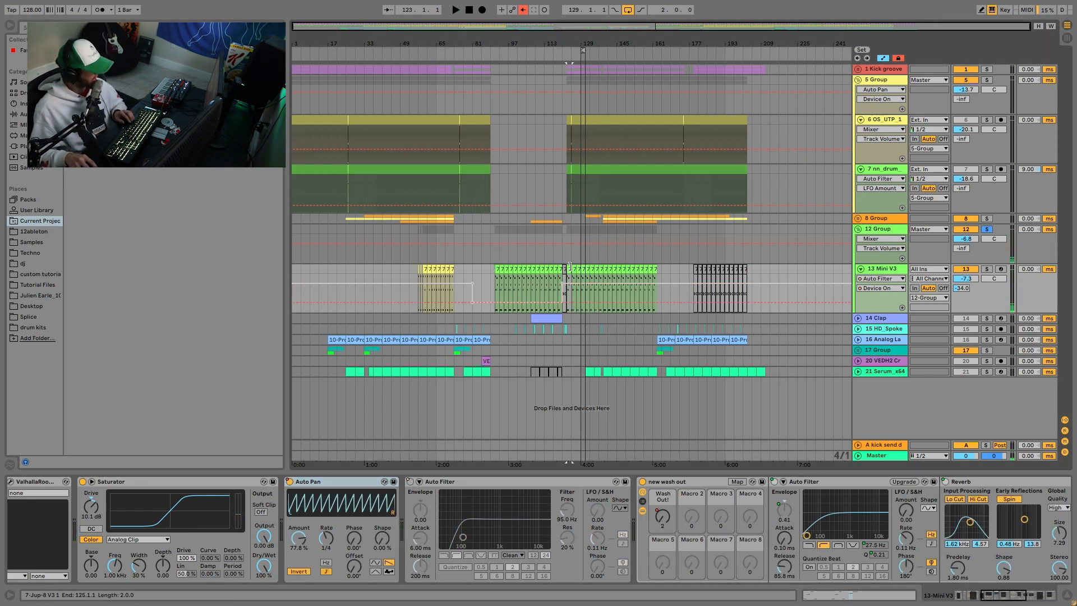
pyautogui.click(987, 69)
pyautogui.press('space')
pyautogui.press('space')
# Step: Re-enable the overridden automation and replay the section from bar 123
pyautogui.click(523, 10)
pyautogui.press('space')
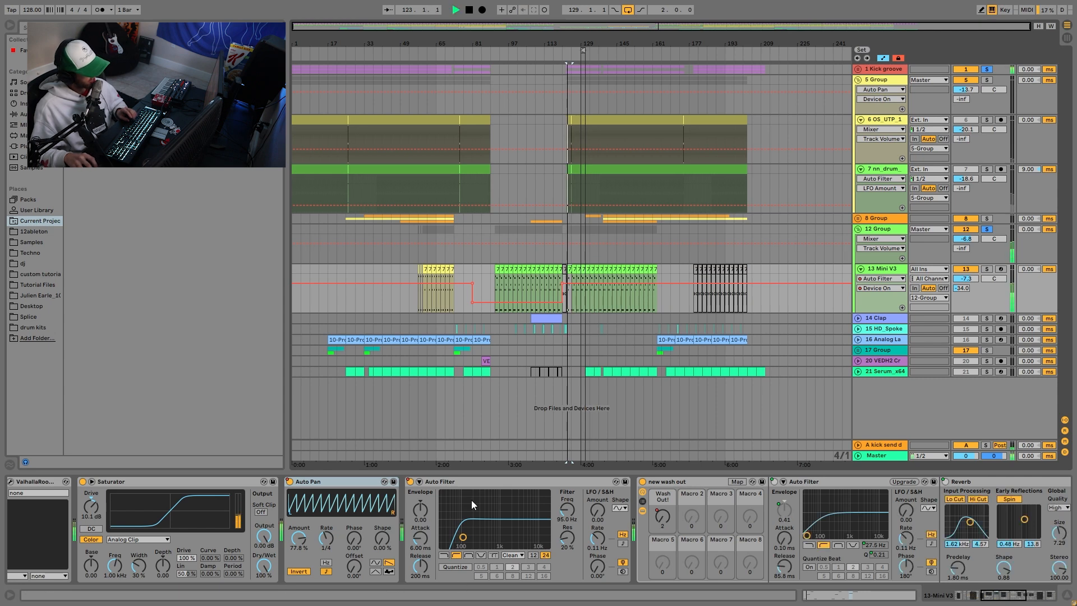
pyautogui.press('space')
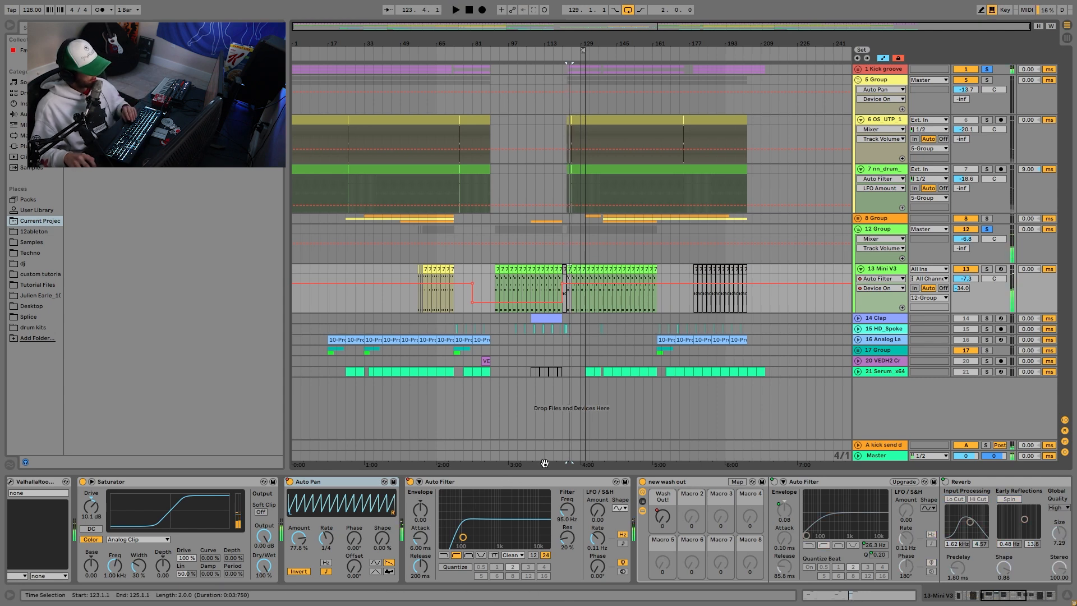
# Step: Show the Mini V3 track's Wash Out macro automation and the last Auto Filter's Frequency automation
pyautogui.click(665, 516)
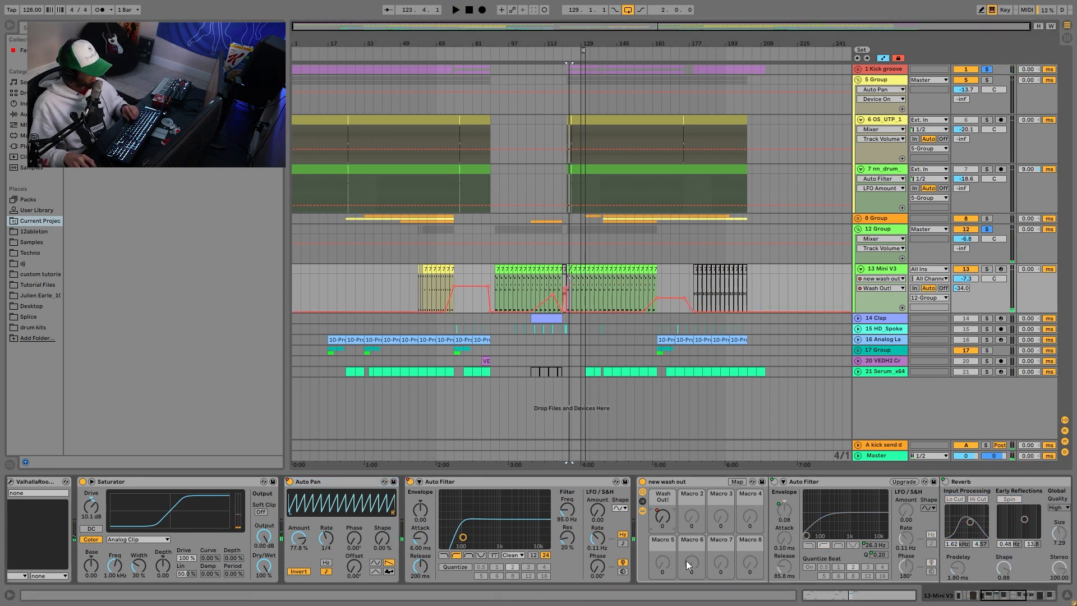
pyautogui.click(643, 510)
pyautogui.click(936, 510)
# Step: Play the filter sweep from bars 101 and 113, and unsolo 12 Group to hear it in the full mix
pyautogui.click(520, 303)
pyautogui.press('space')
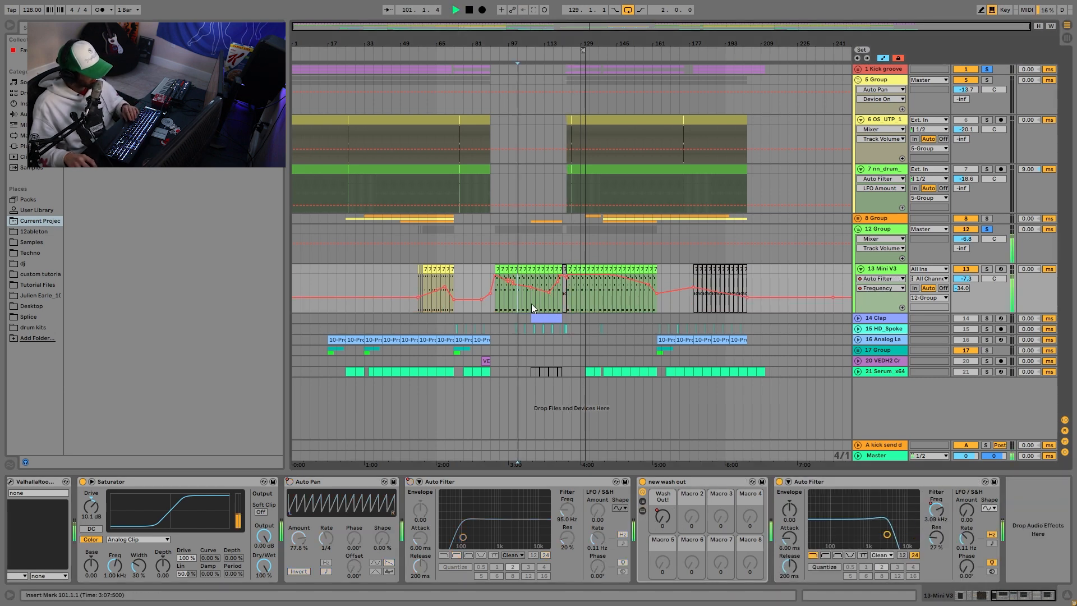
pyautogui.click(547, 296)
pyautogui.click(987, 229)
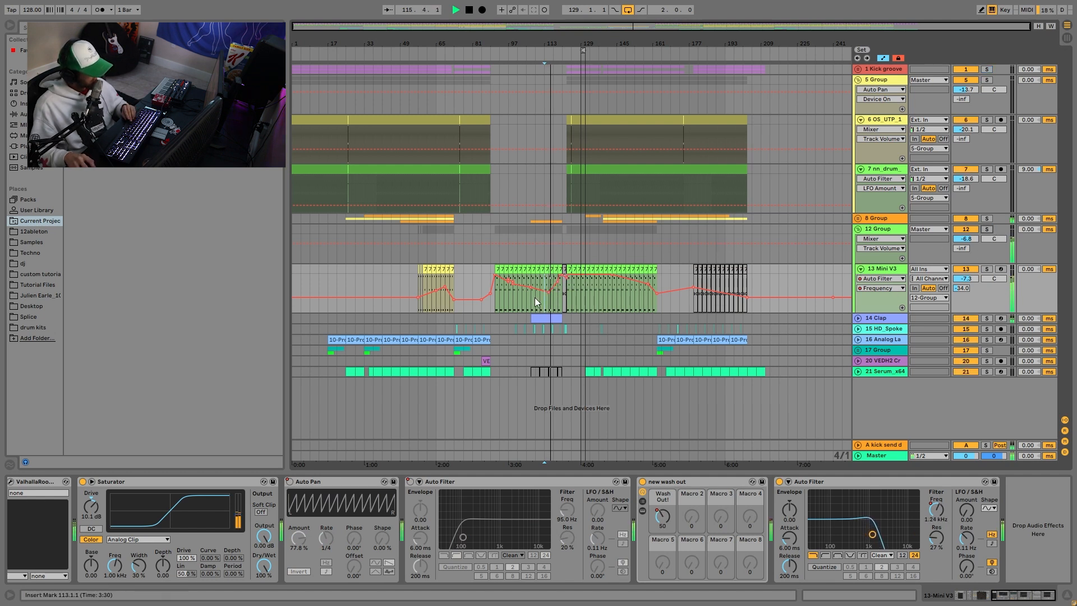
pyautogui.press('space')
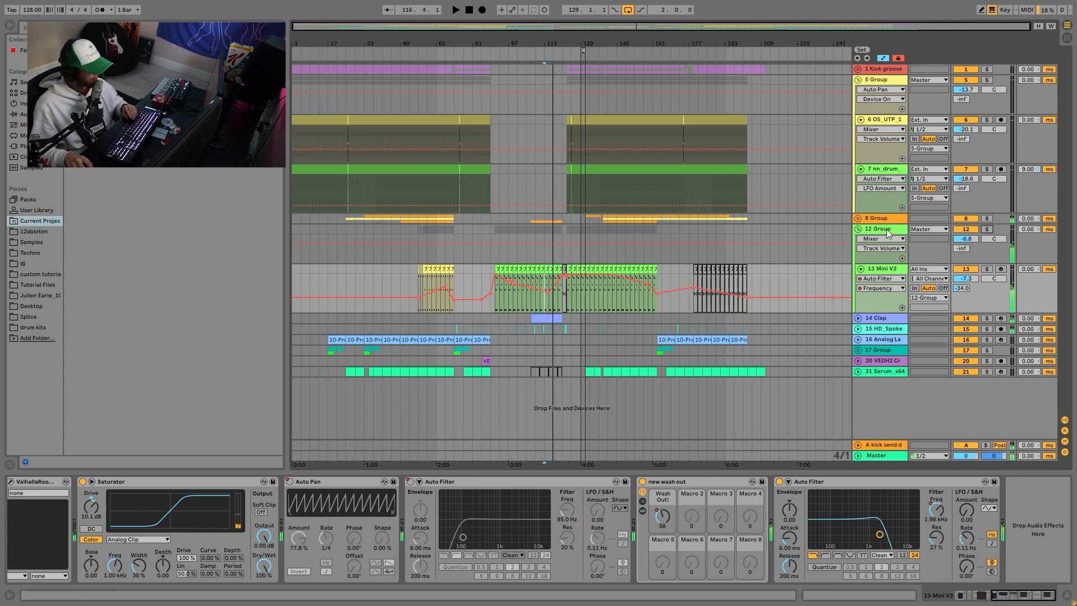
# Step: Examine the EQ Eight on 12 Group and inspect the Pre 1973 settings in the plug-in window, closing it when done
pyautogui.click(886, 229)
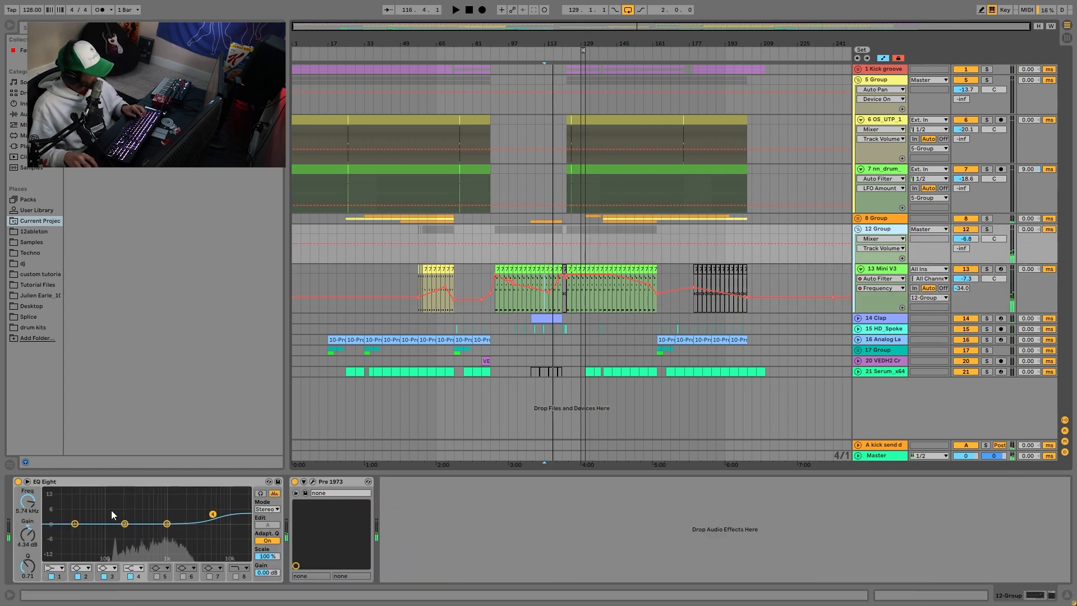
pyautogui.click(27, 482)
pyautogui.click(27, 482)
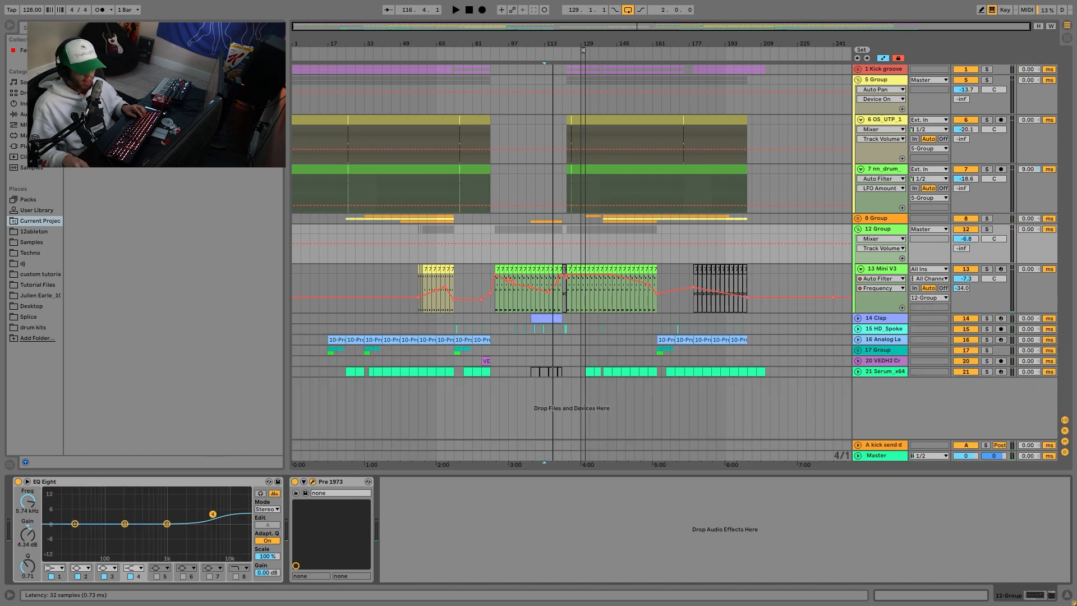
pyautogui.click(313, 481)
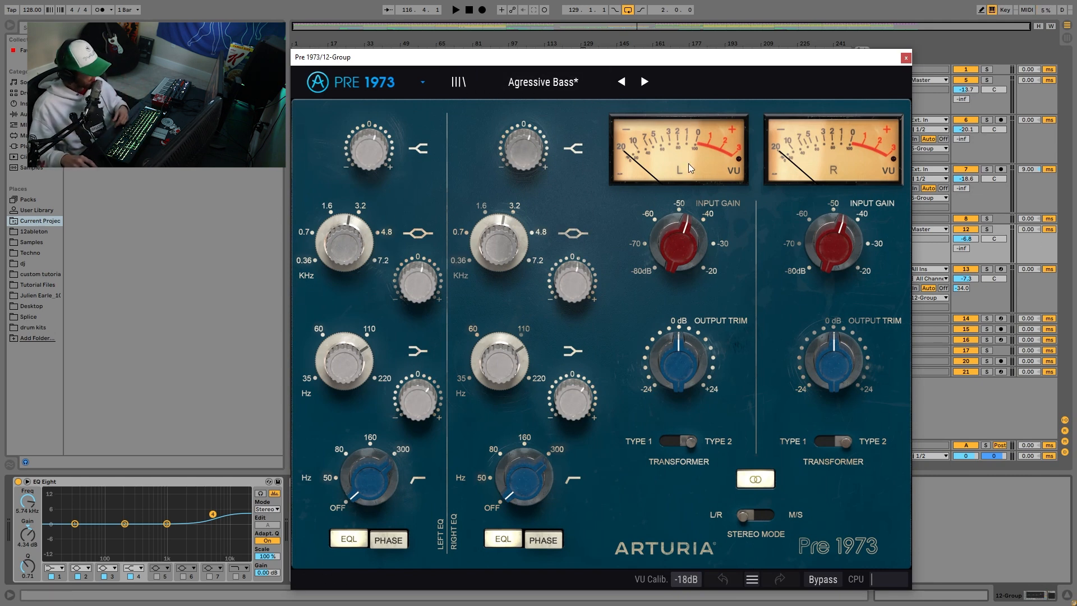
pyautogui.click(907, 57)
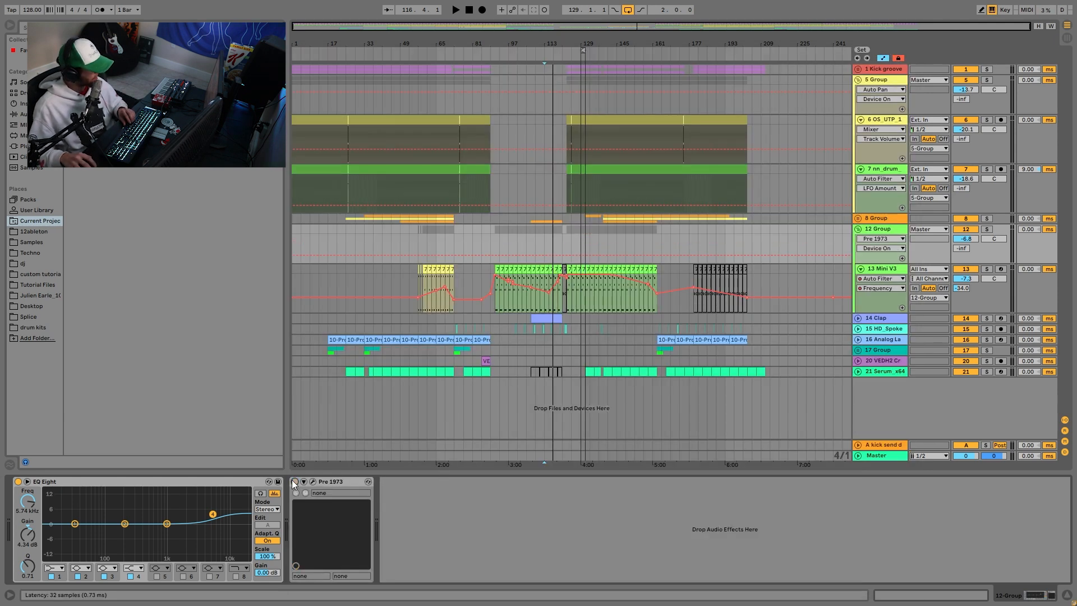
# Step: Play from bar 133 with Pre 1973 bypassed and re-enabled to compare the sound
pyautogui.press('space')
pyautogui.click(591, 241)
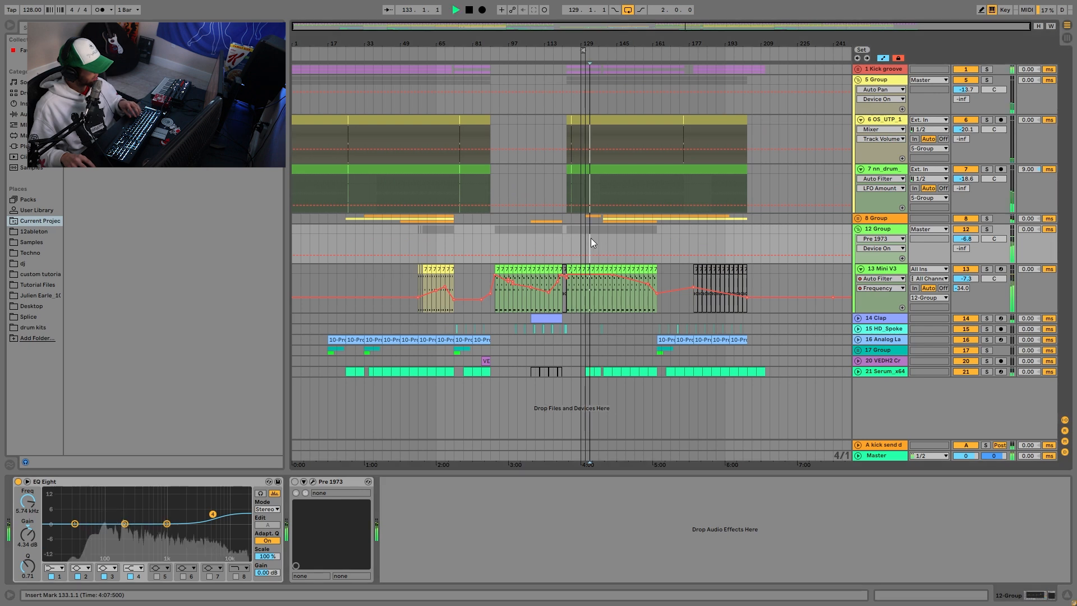
pyautogui.click(296, 482)
pyautogui.press('space')
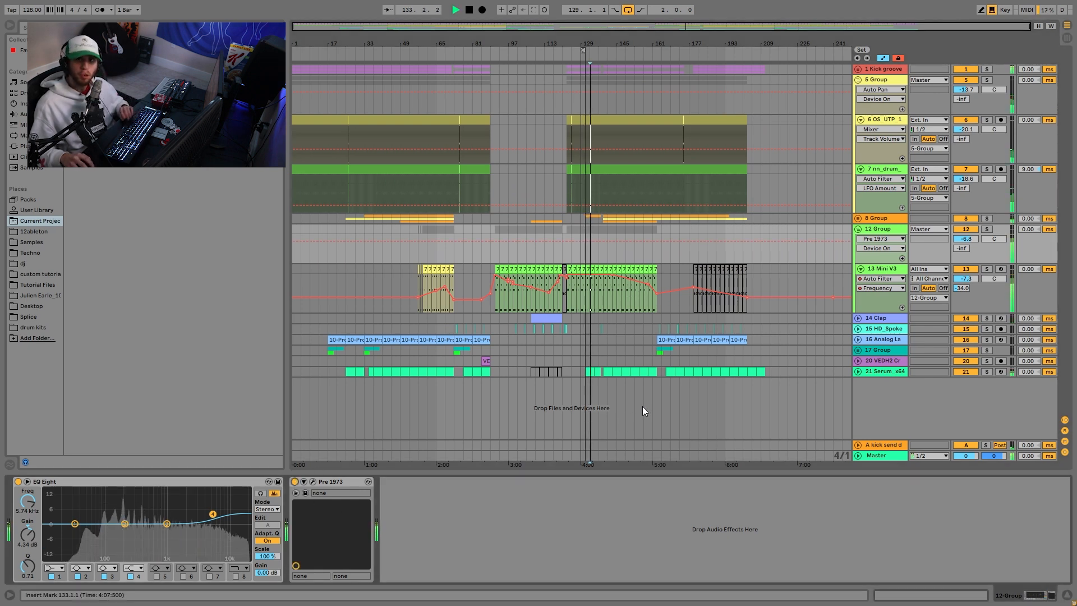
pyautogui.press('space')
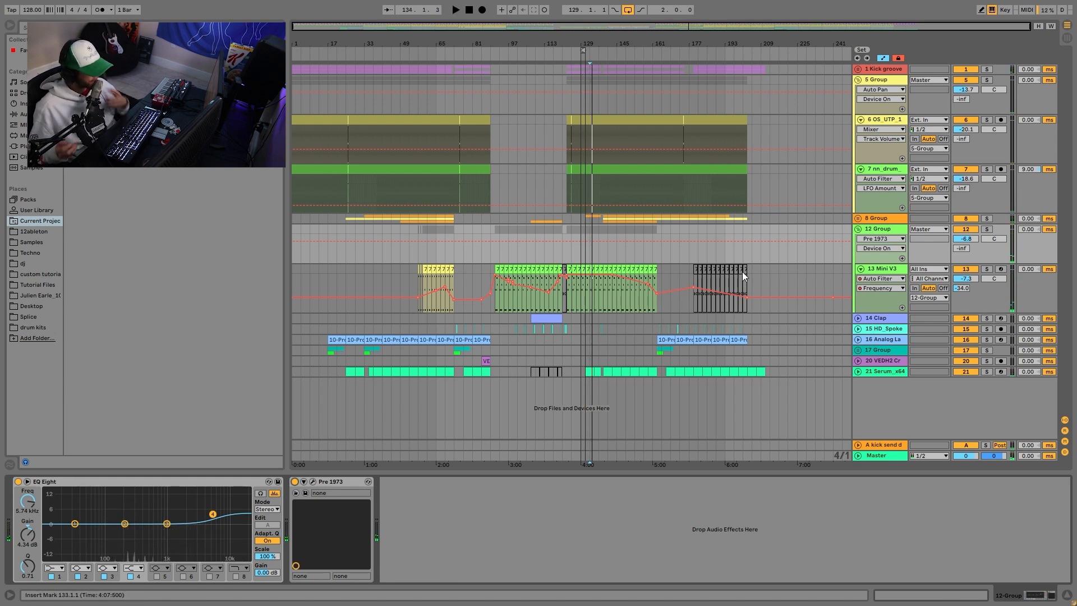
# Step: Unfold the Clap track to show its devices and play the clap part from bar 117
pyautogui.click(873, 317)
pyautogui.click(858, 318)
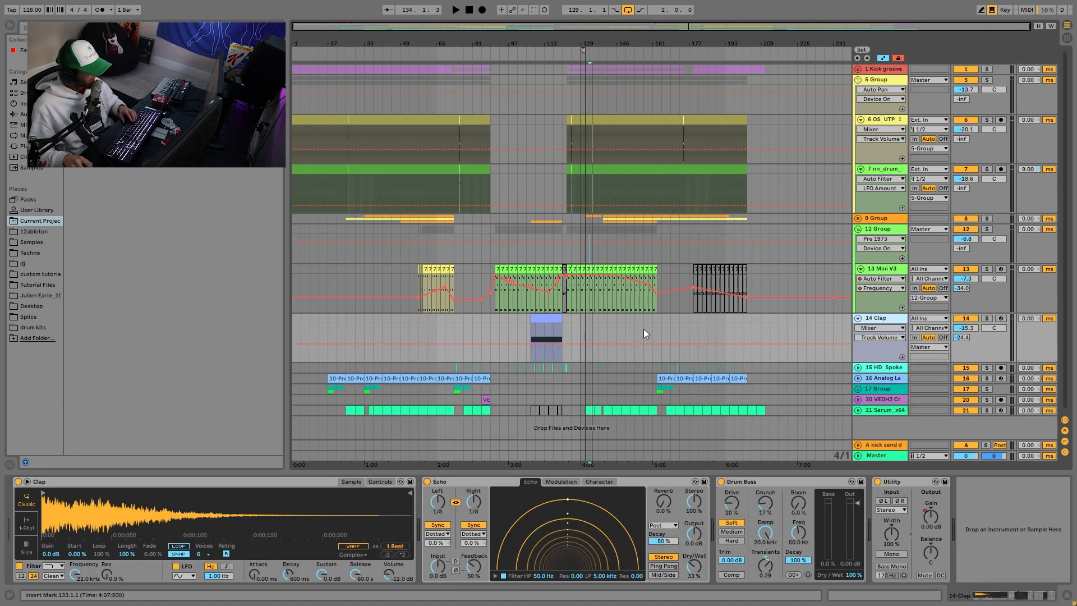
pyautogui.click(551, 329)
pyautogui.press('space')
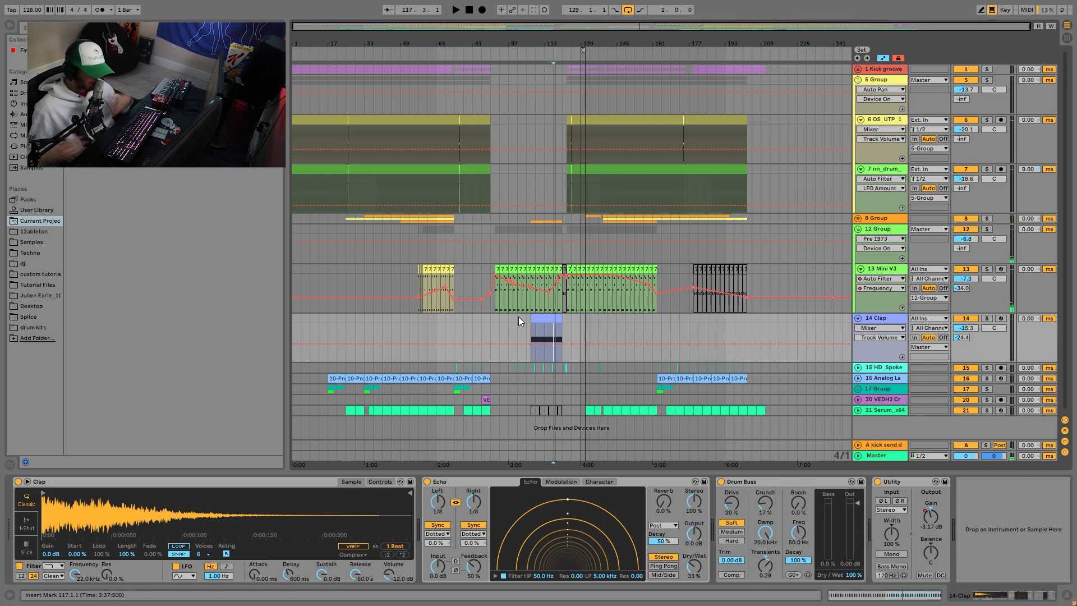
# Step: Examine the Clap clip's MIDI notes, return to its device chain and play from bars 107 and 113
pyautogui.doubleClick(559, 328)
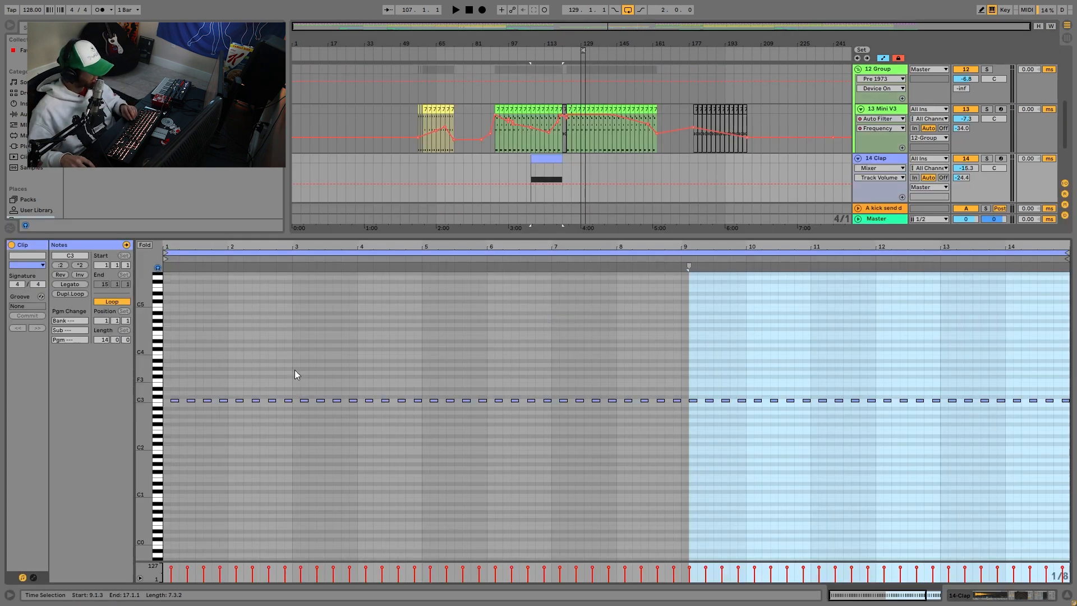
pyautogui.press('space')
pyautogui.hotkey('shift', 'Tab')
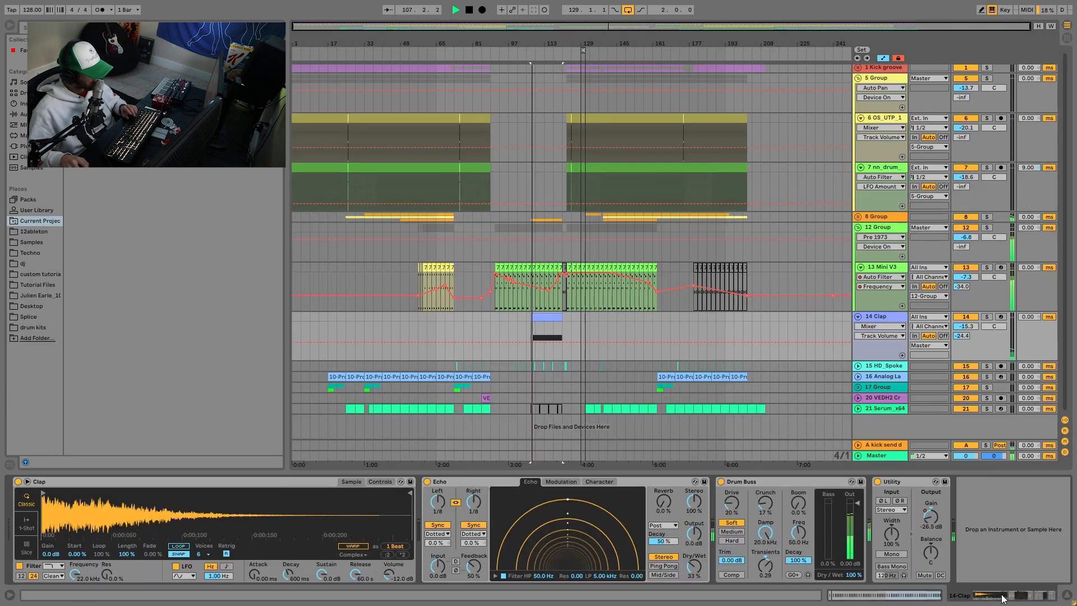
pyautogui.click(545, 335)
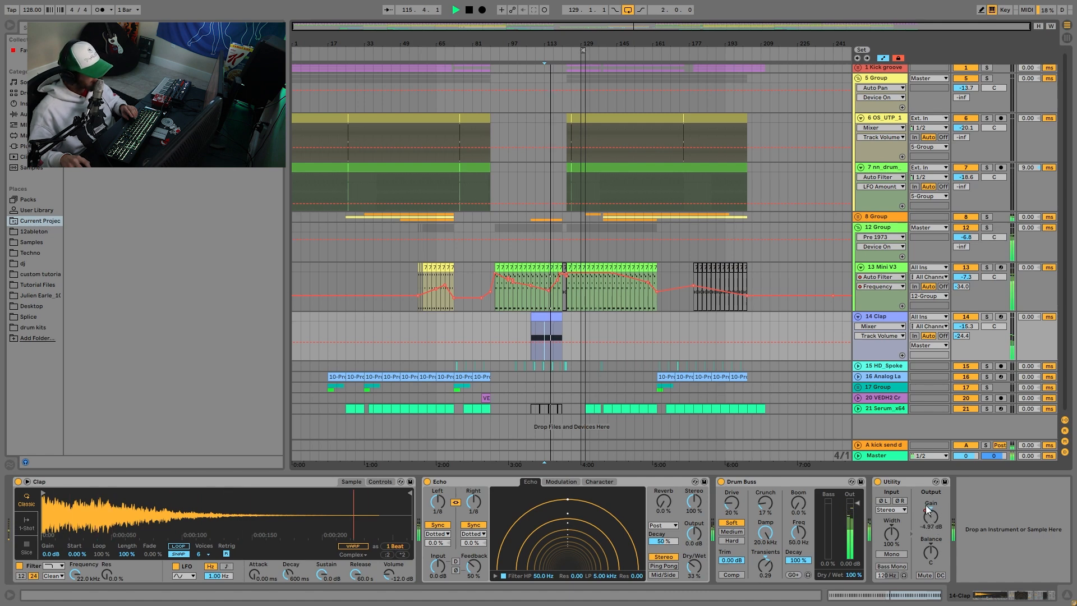
pyautogui.press('space')
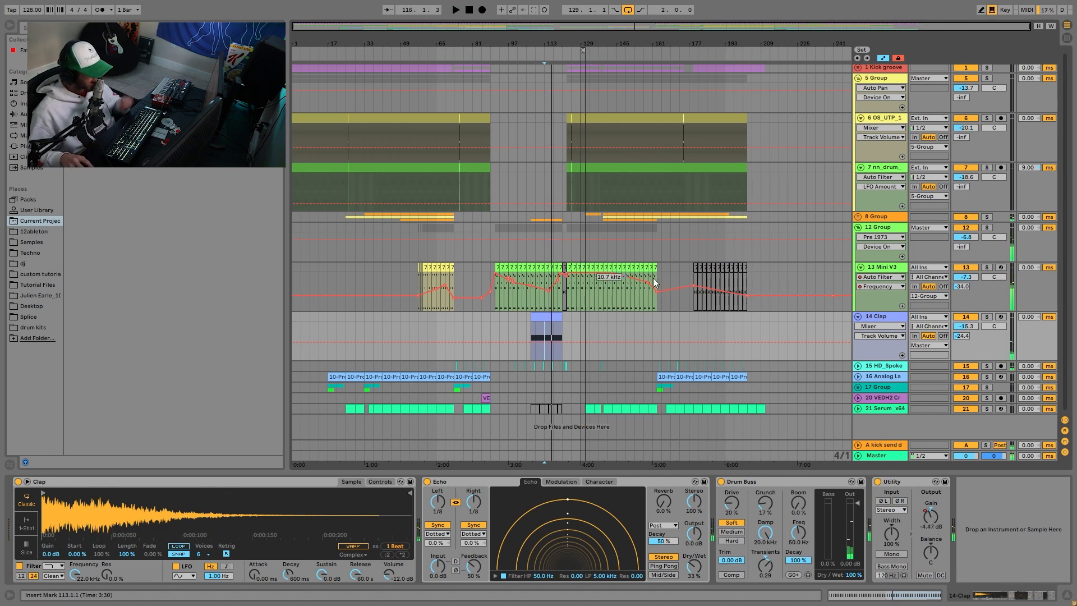
# Step: Solo and unfold the HD_Spoken vocal track, and play its clips at bar 112
pyautogui.click(978, 369)
pyautogui.click(987, 366)
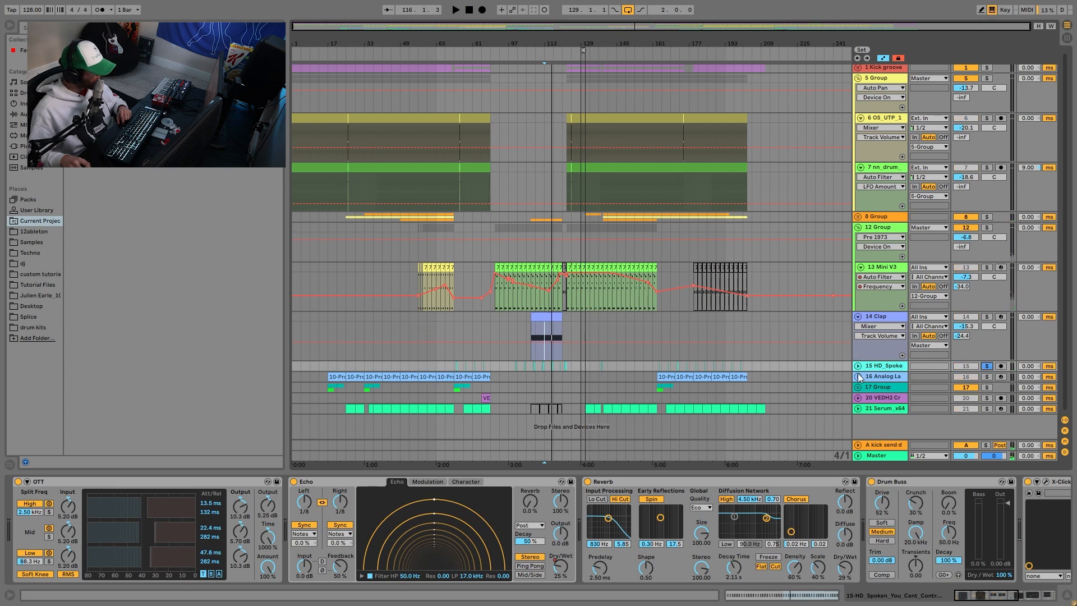
pyautogui.click(858, 366)
pyautogui.click(539, 58)
pyautogui.moveTo(538, 39); pyautogui.dragTo(557, 213)
pyautogui.click(629, 366)
pyautogui.press('space')
pyautogui.press('space')
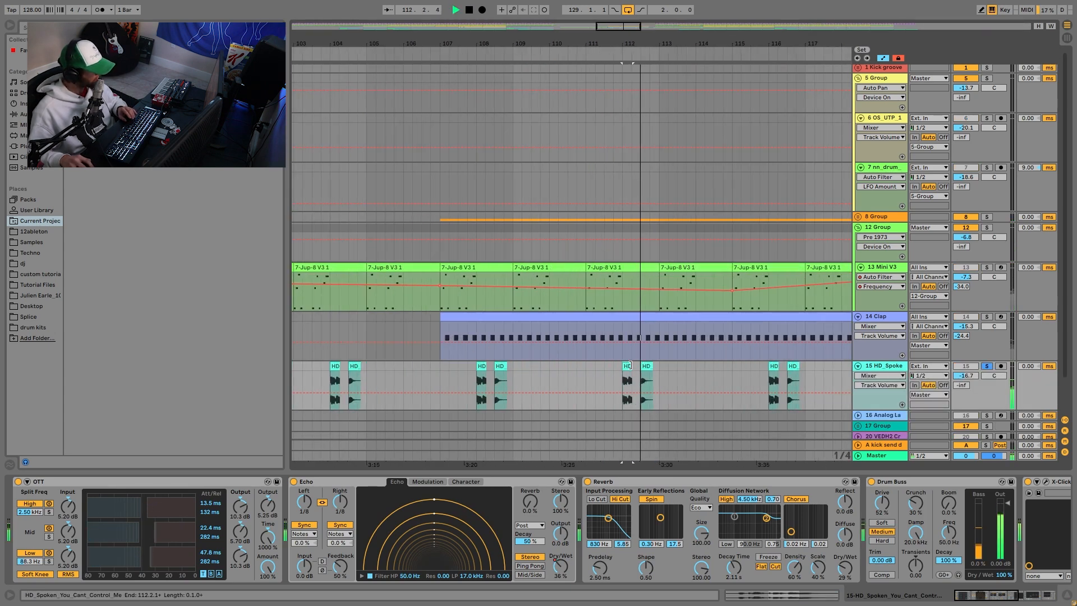
pyautogui.press('space')
# Step: Reveal the vocal clip's sample file in the browser and play the vocal again
pyautogui.rightClick(654, 367)
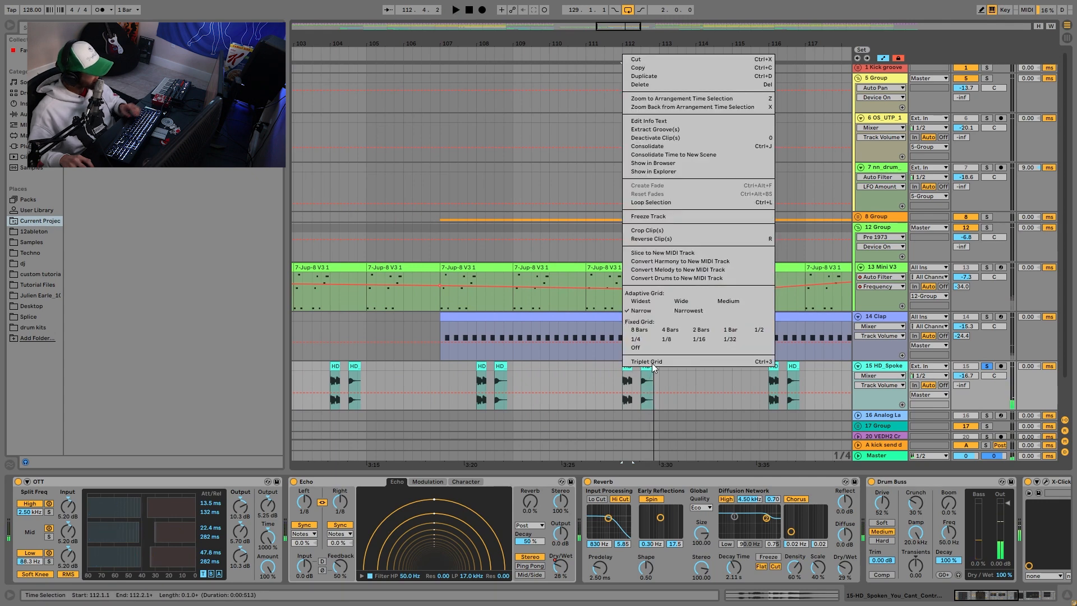
pyautogui.click(653, 163)
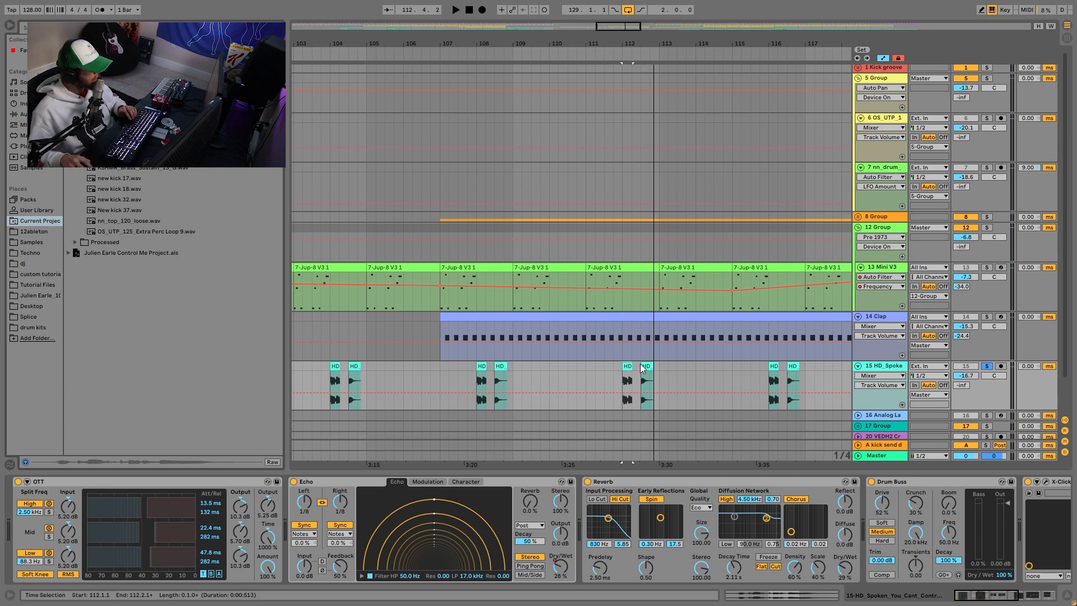
pyautogui.press('space')
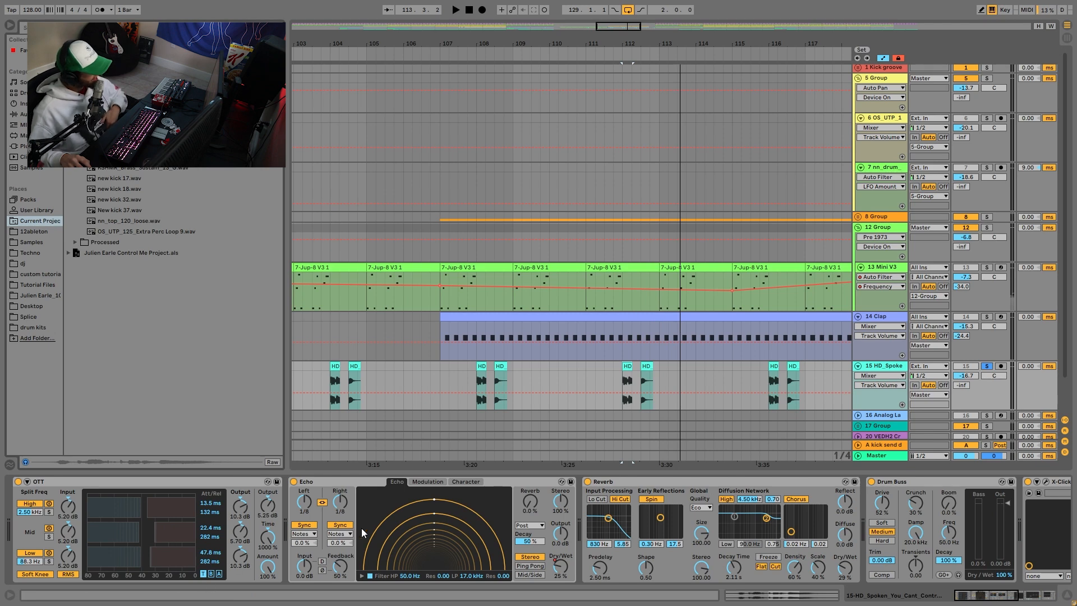
# Step: Review the vocal track's device chain and play the vocal with X-Click Stereo bypassed and re-enabled
pyautogui.hscroll(10, 449, 538)
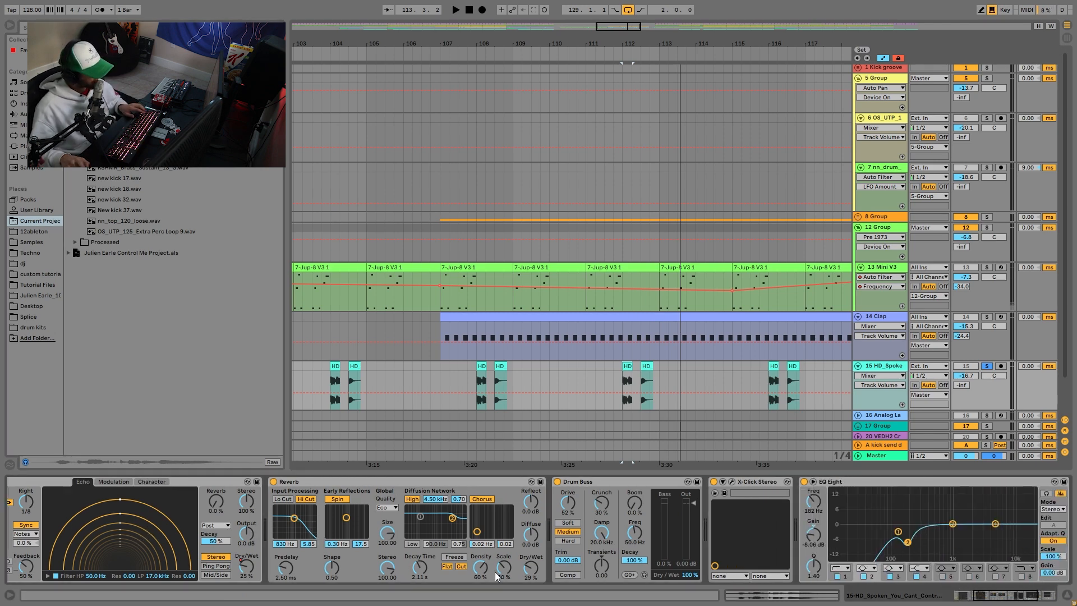
pyautogui.hscroll(4, 564, 578)
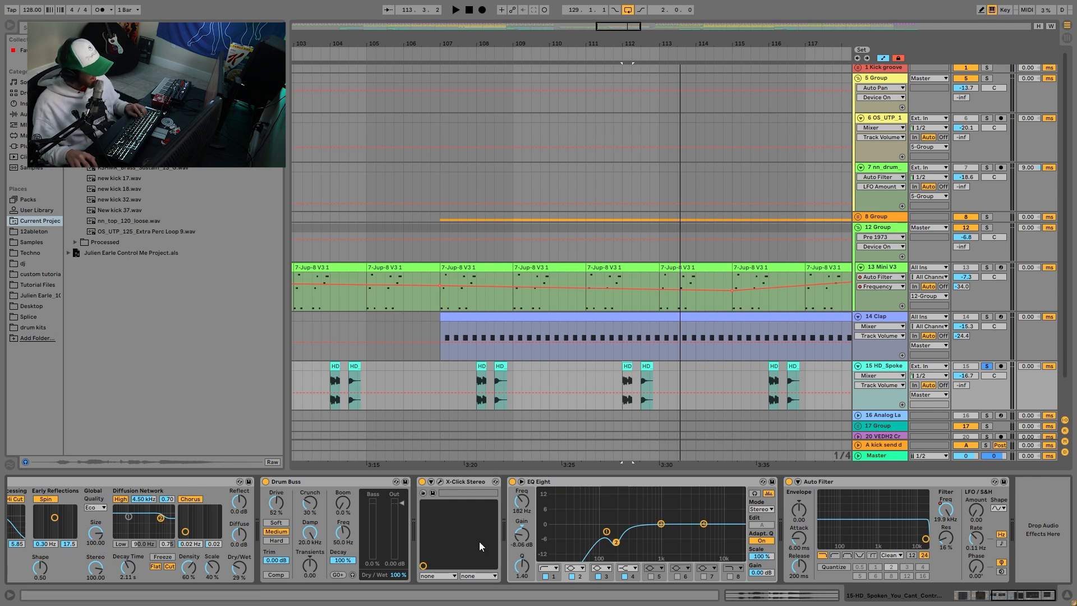
pyautogui.press('space')
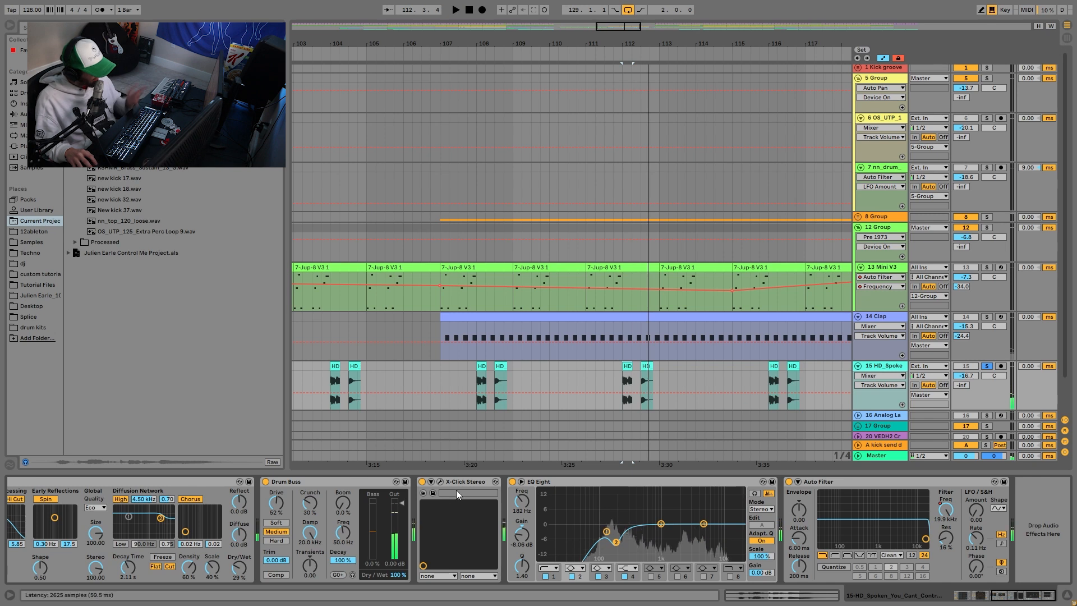
pyautogui.click(423, 482)
pyautogui.click(423, 482)
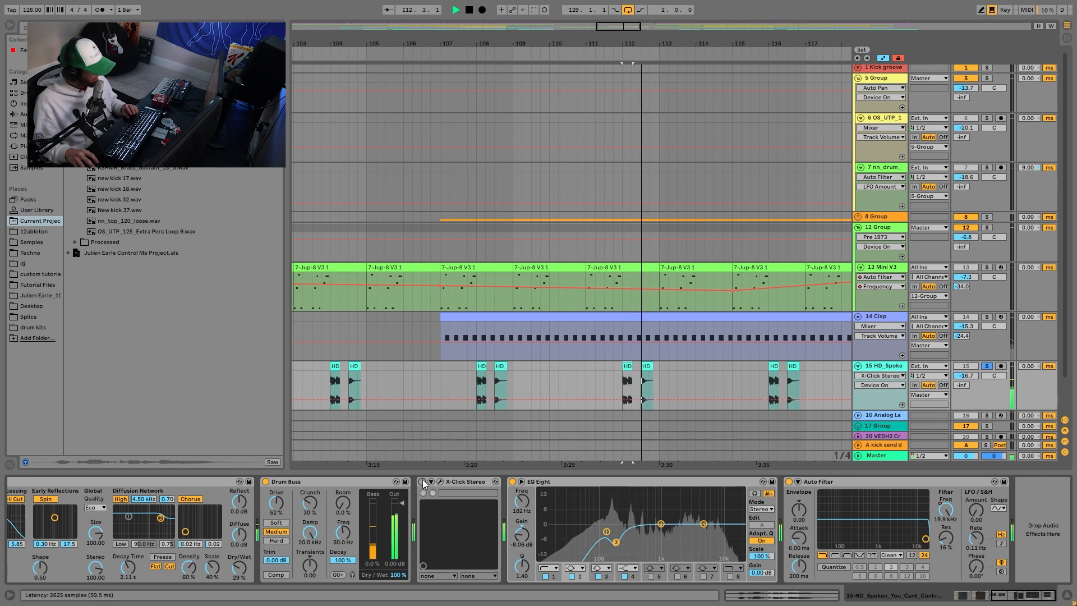
pyautogui.press('space')
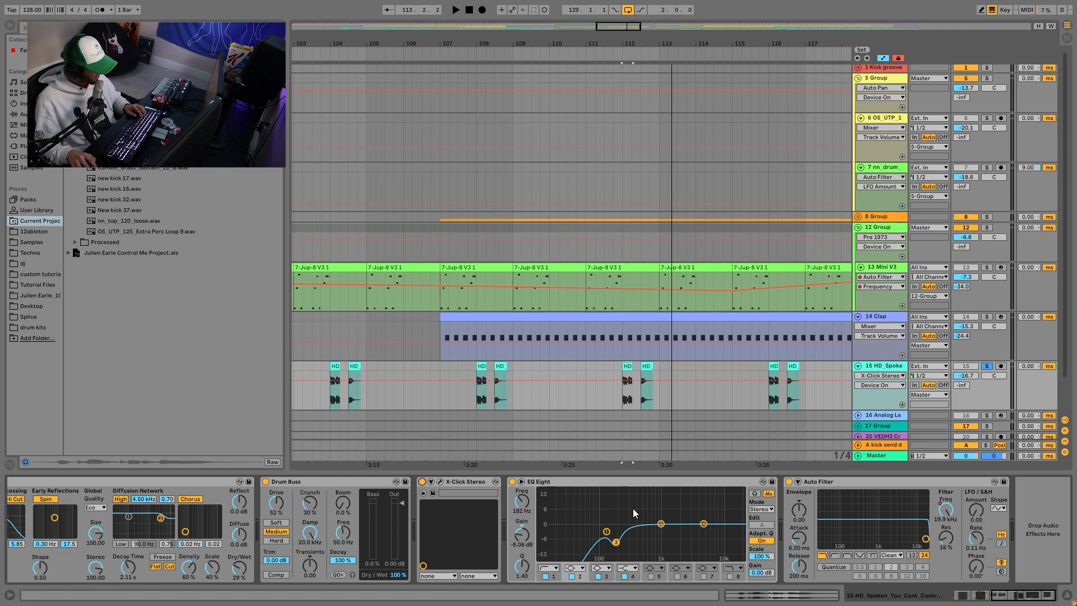
# Step: Show the vocal track's Auto Filter Frequency automation and examine it across the whole arrangement
pyautogui.click(946, 510)
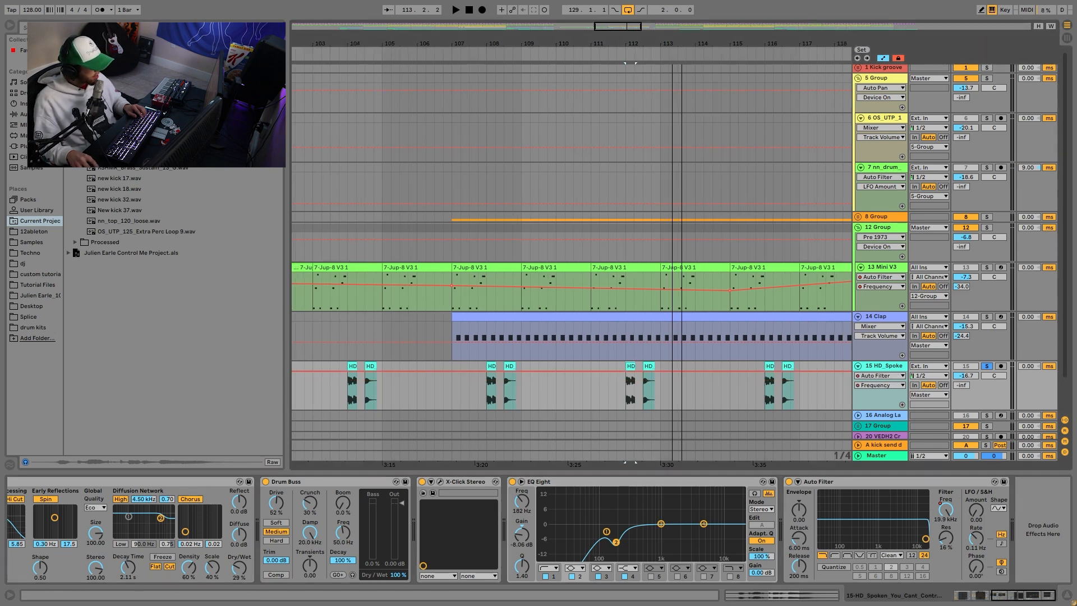
pyautogui.moveTo(682, 41); pyautogui.dragTo(682, 22)
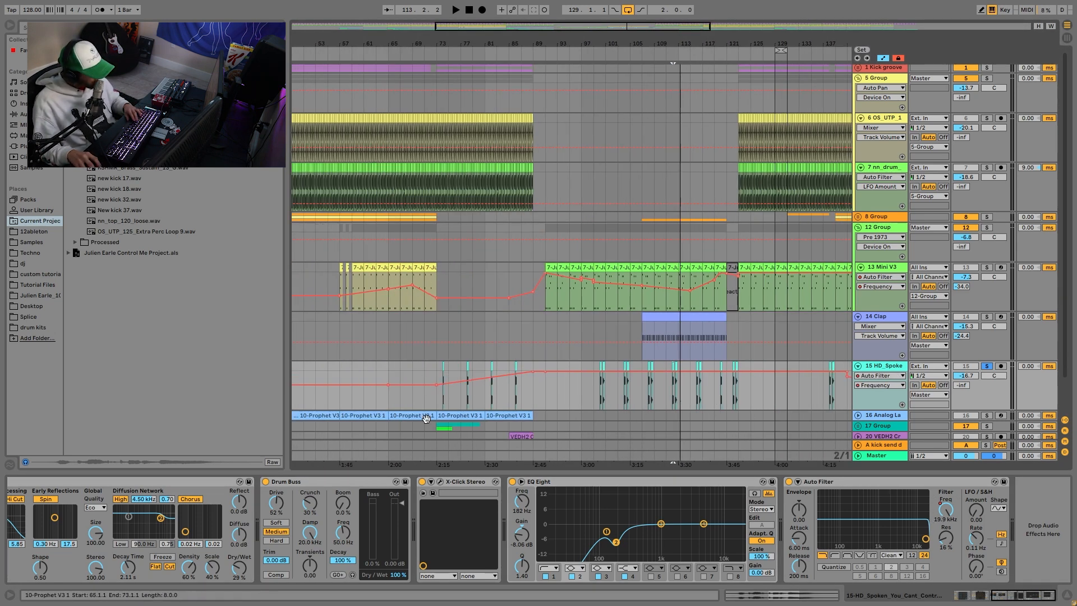
pyautogui.doubleClick(764, 37)
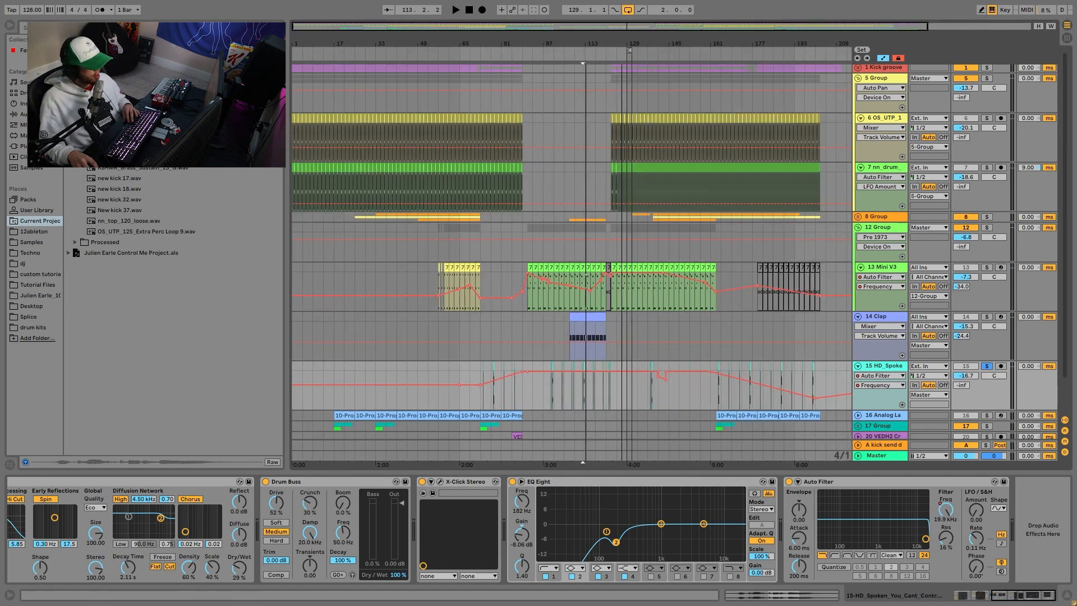
pyautogui.scroll(-2, 941, 460)
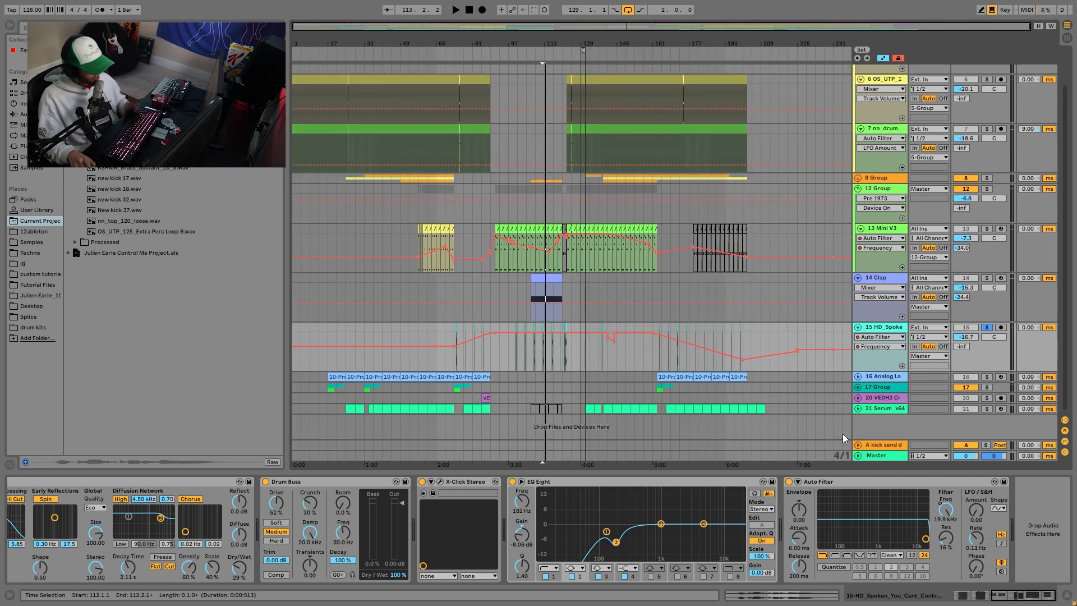
# Step: Solo and unfold the Analog Lab track, and play its clips from bar 171
pyautogui.click(987, 376)
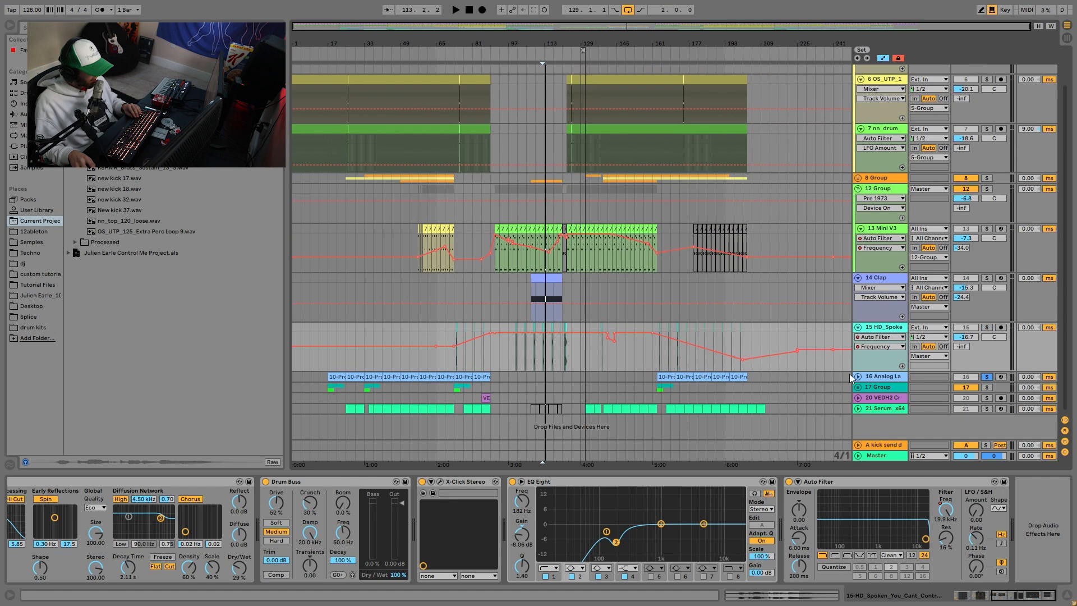
pyautogui.click(682, 377)
pyautogui.press('space')
pyautogui.click(858, 377)
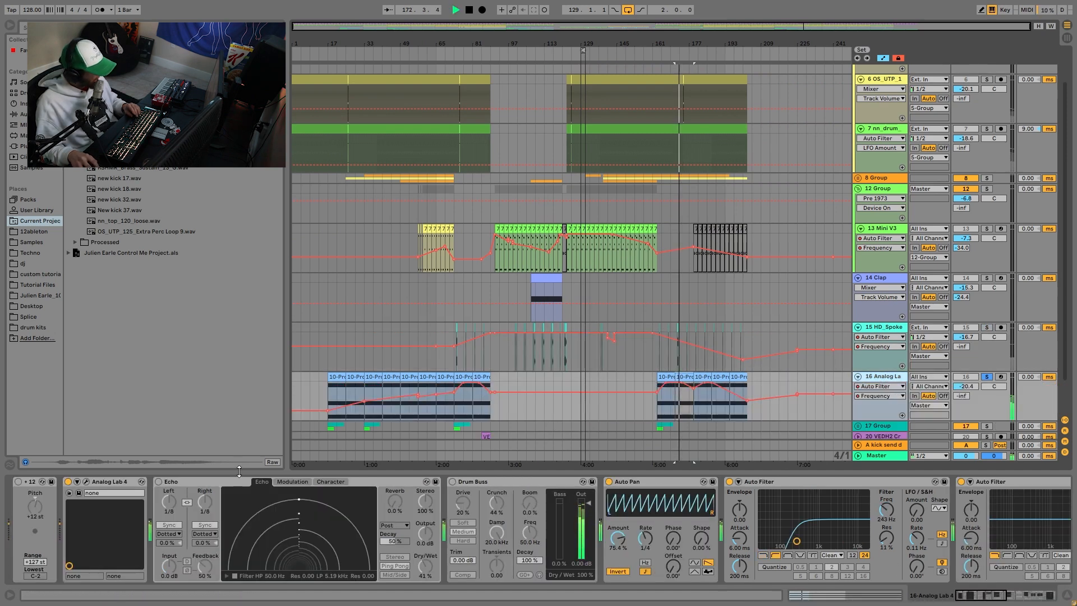
pyautogui.press('space')
# Step: Inspect the Ambi Horns preset and its Solina instrument view in Analog Lab 4, close the plug-in and replay the part
pyautogui.doubleClick(685, 377)
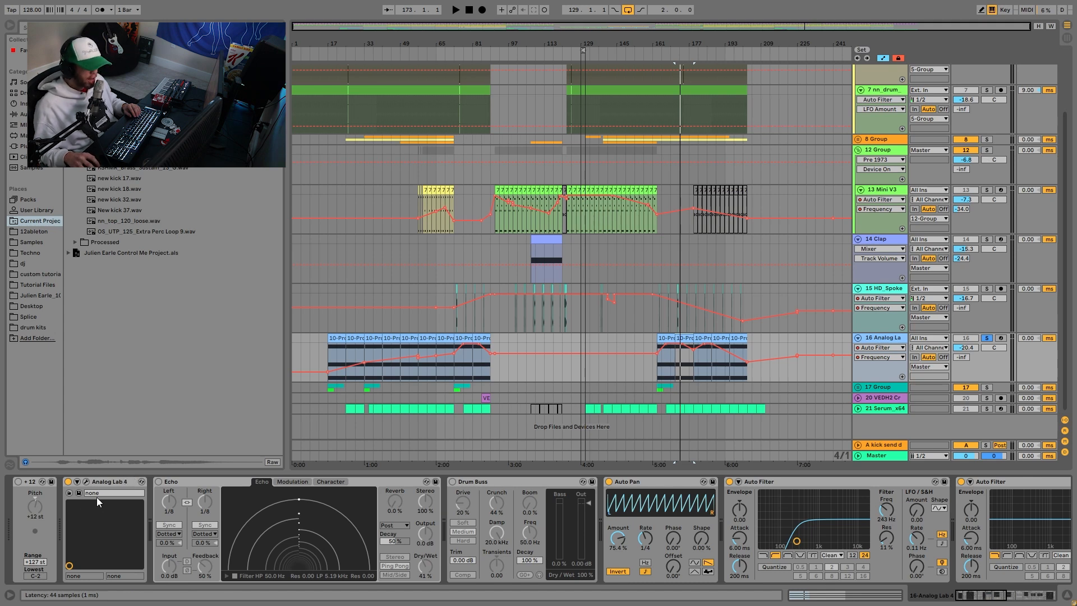
pyautogui.click(86, 481)
pyautogui.moveTo(1076, 121); pyautogui.dragTo(230, 79)
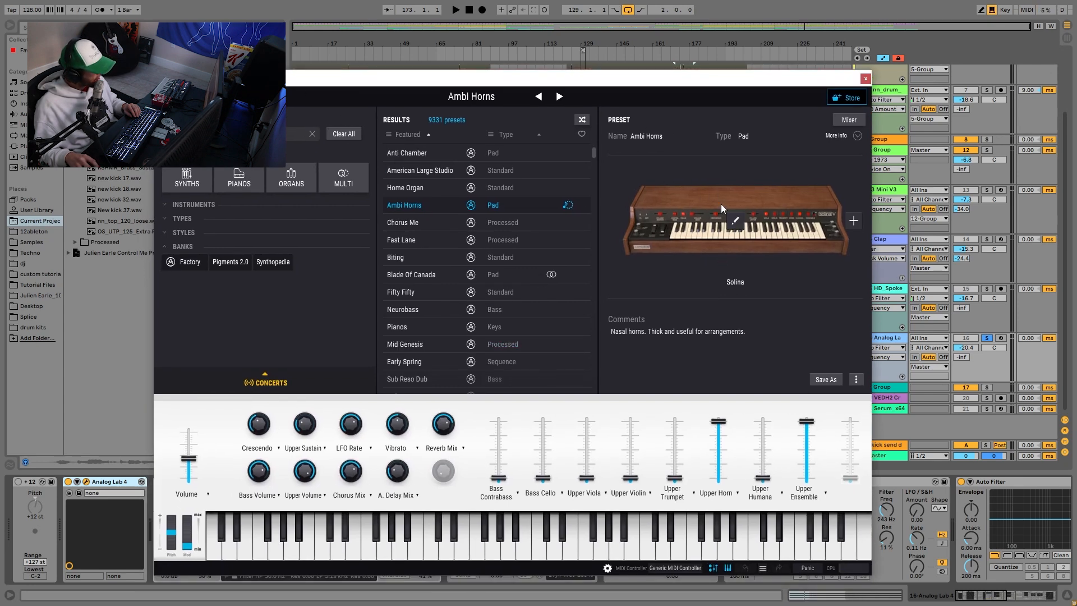
pyautogui.click(735, 226)
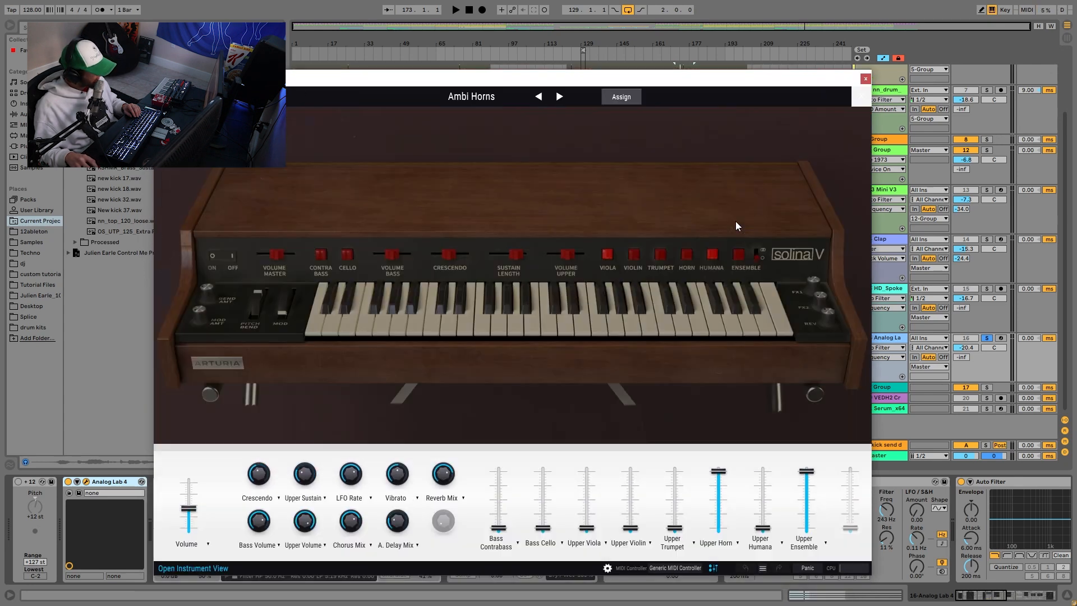
pyautogui.click(864, 98)
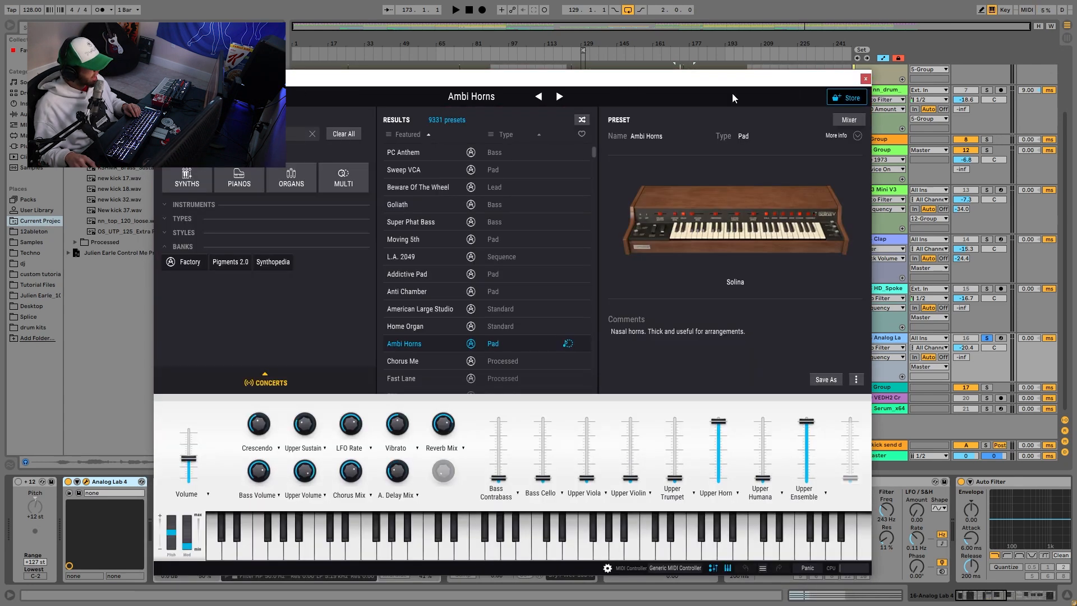
pyautogui.click(866, 77)
pyautogui.press('space')
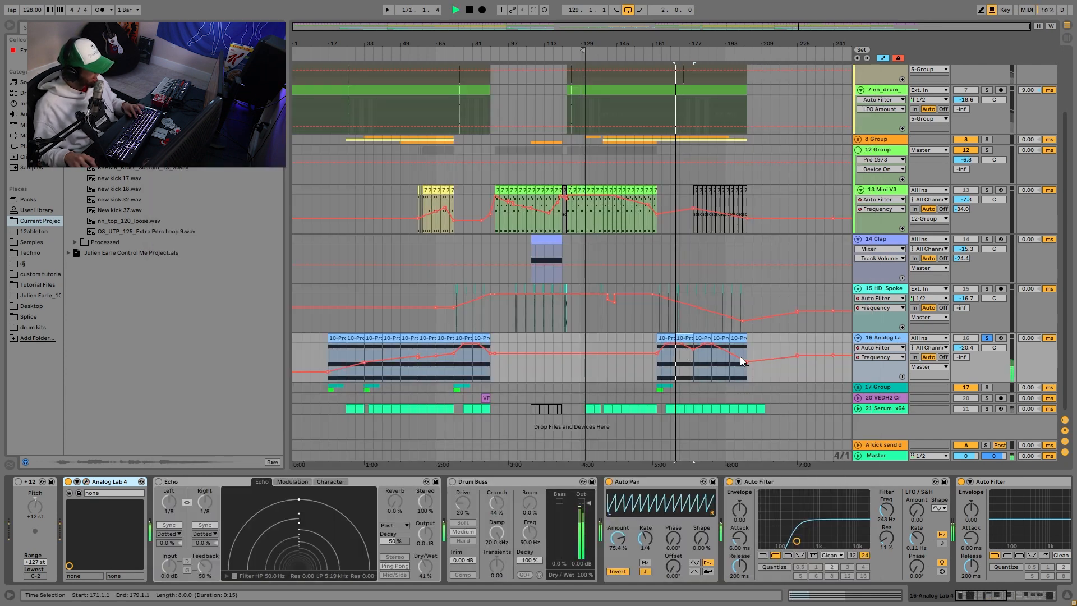
pyautogui.press('space')
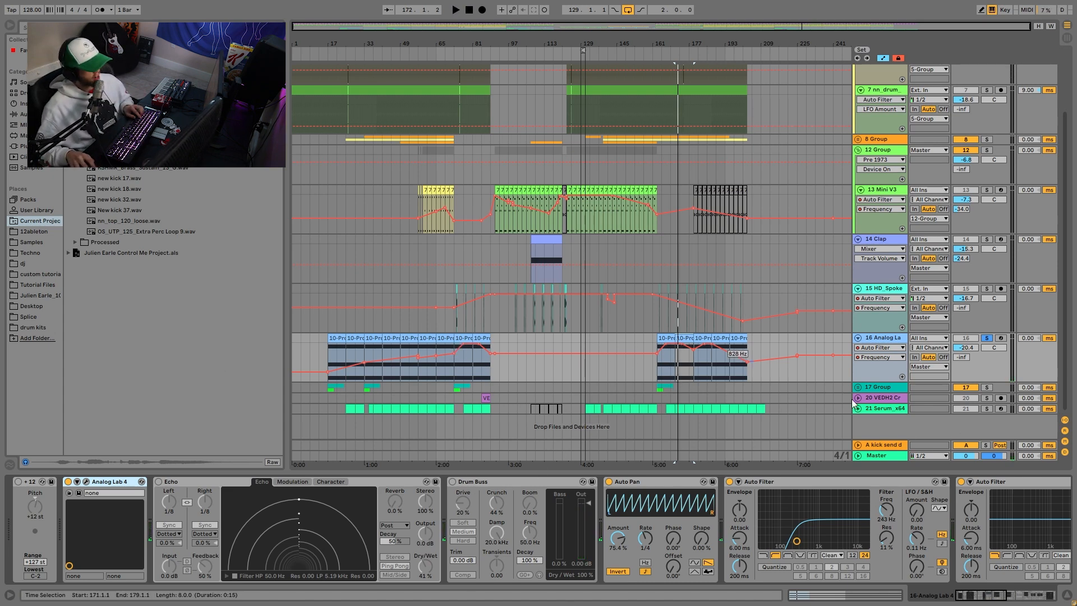
# Step: Delete the Echo and Drum Buss devices from the Analog Lab track's chain
pyautogui.click(391, 484)
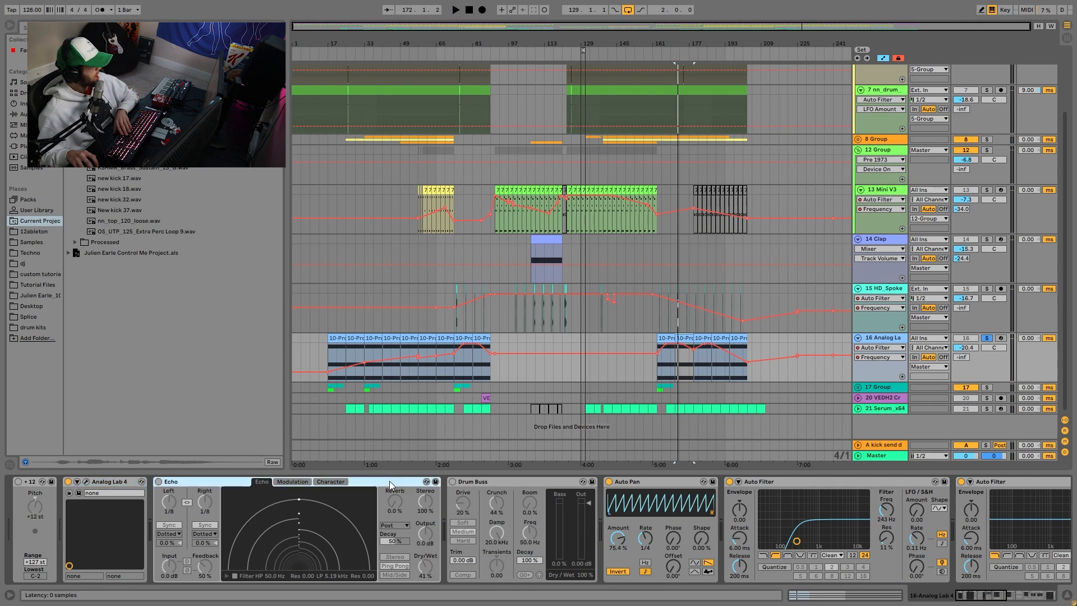
pyautogui.press('Delete')
pyautogui.press('Delete')
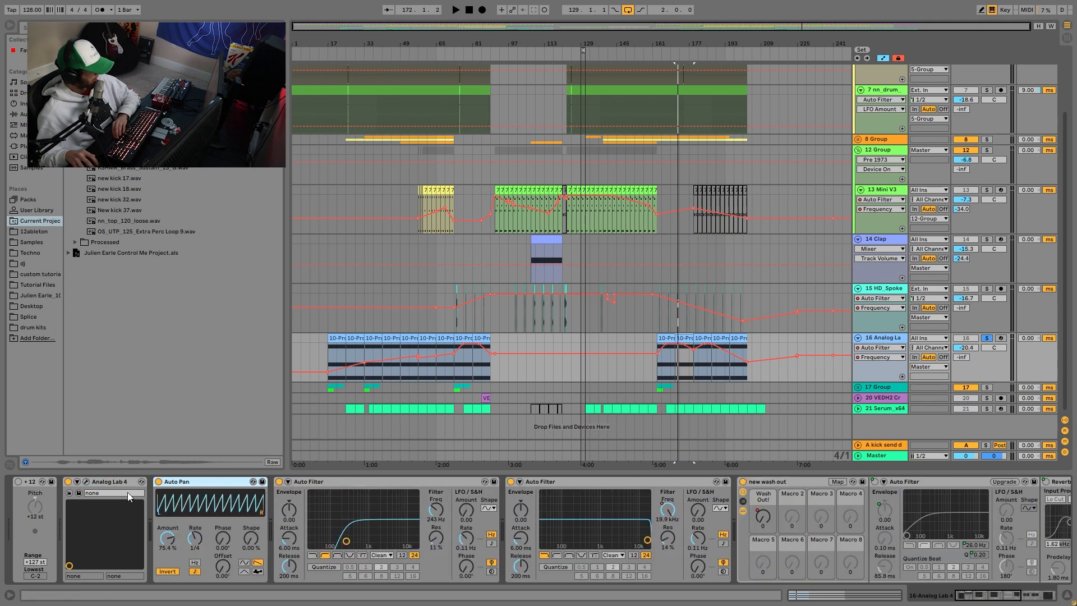
# Step: Review both Auto Filter frequencies and the Frequency automation on the Analog Lab track, and play it from bar 171
pyautogui.click(440, 515)
pyautogui.click(669, 510)
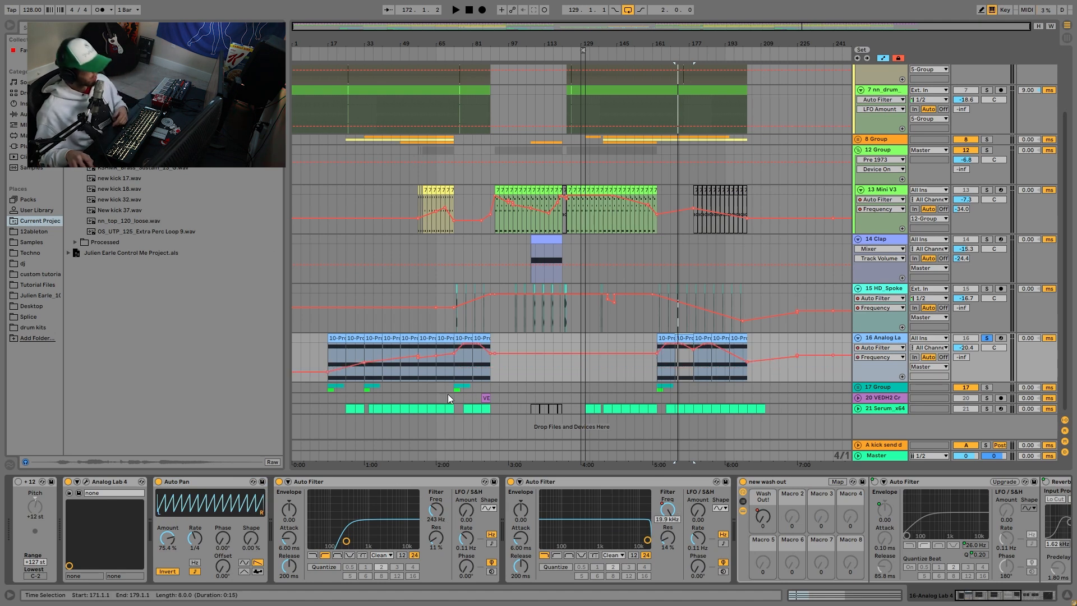
pyautogui.click(349, 338)
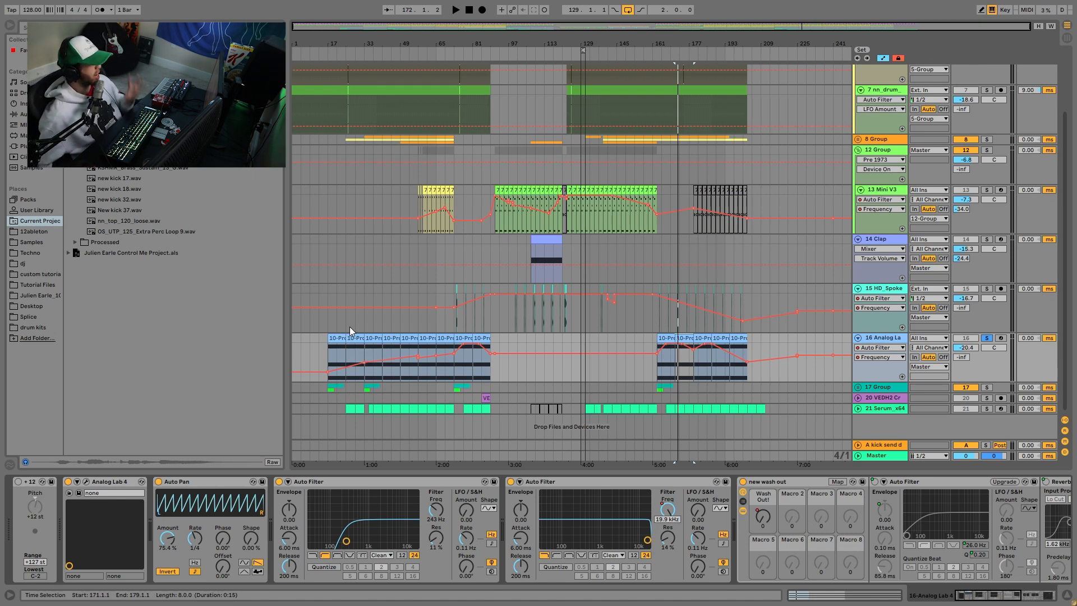
pyautogui.press('space')
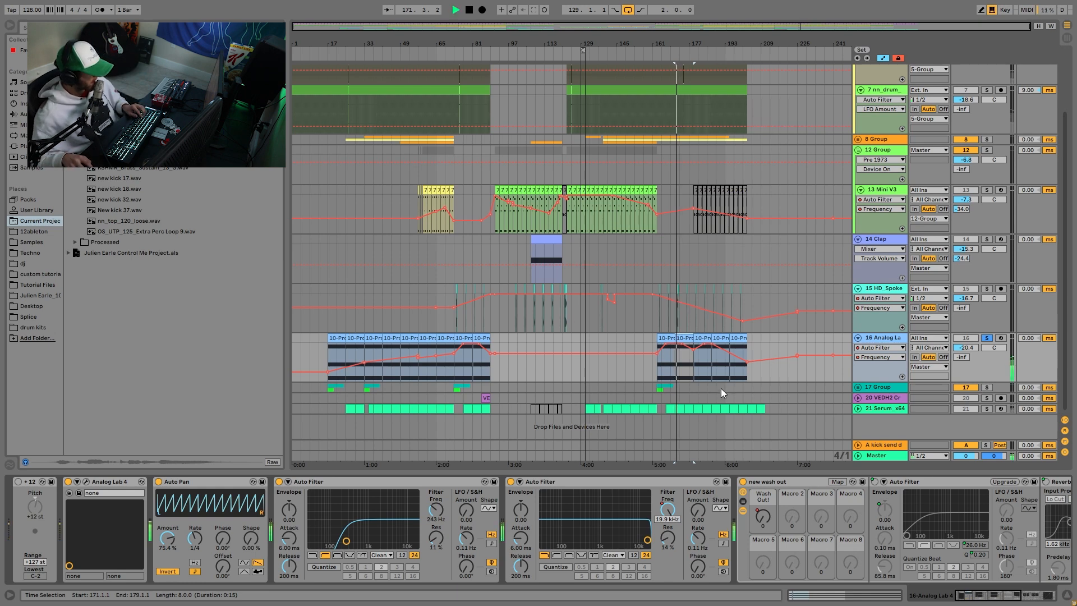
# Step: Play the Analog Lab track at bars 17 and 49, and unsolo it to hear it in the full mix
pyautogui.click(328, 354)
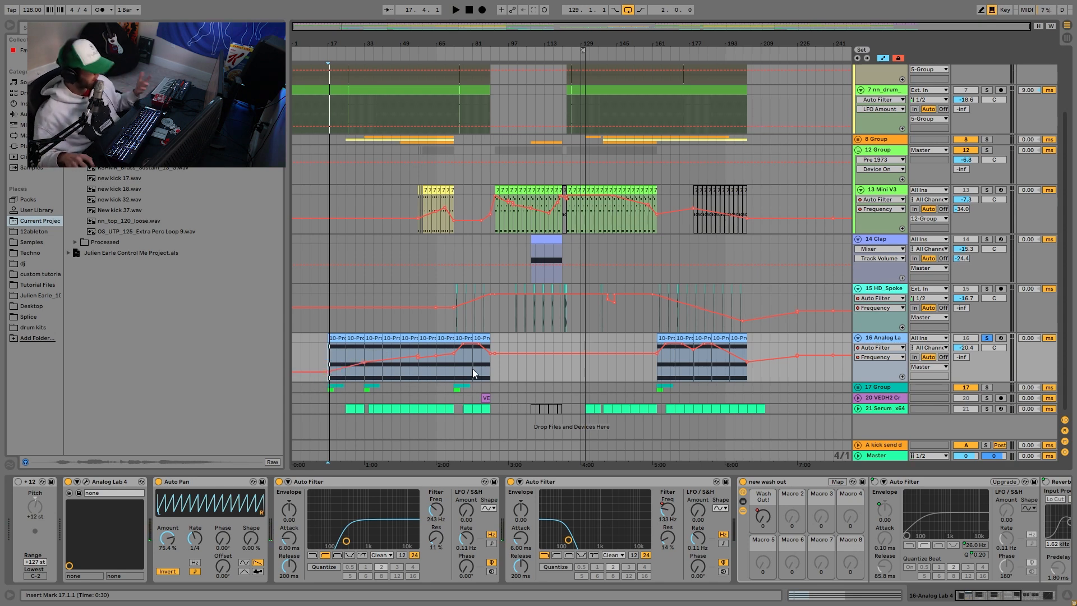
pyautogui.click(400, 367)
pyautogui.press('space')
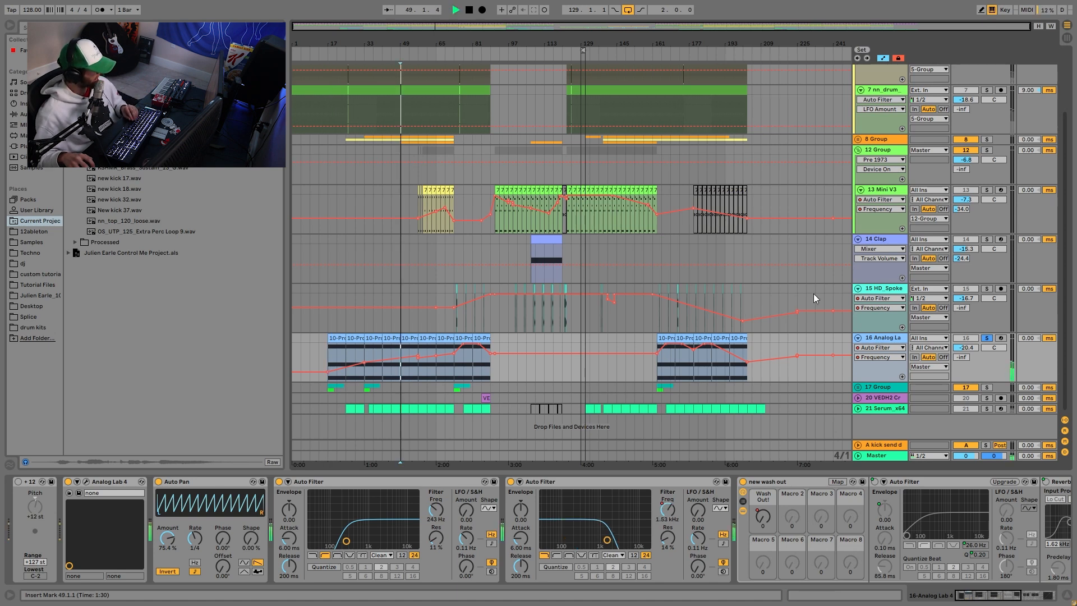
pyautogui.click(987, 337)
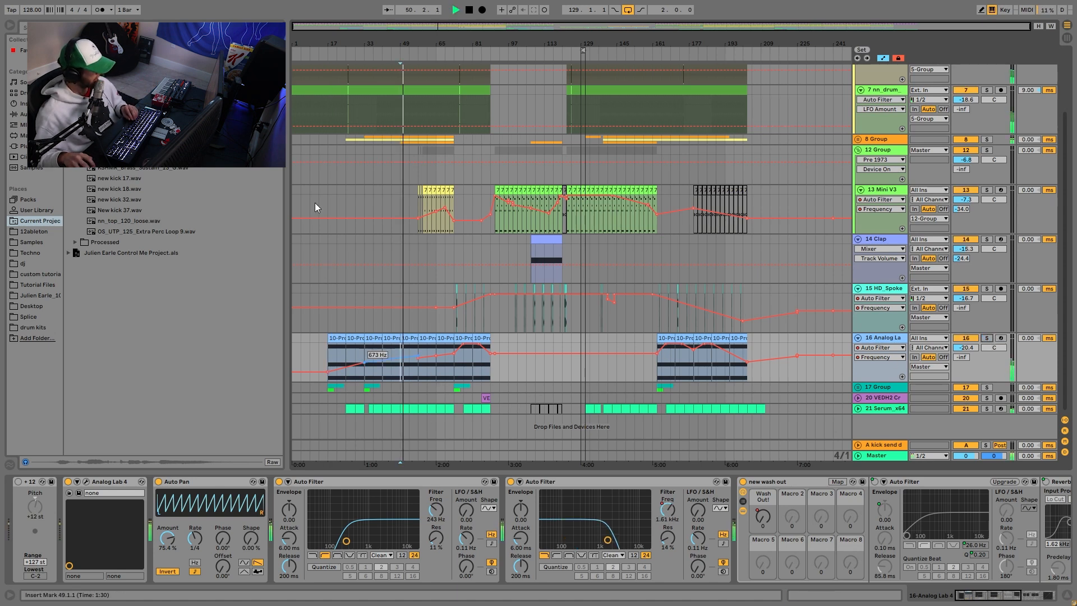
pyautogui.press('space')
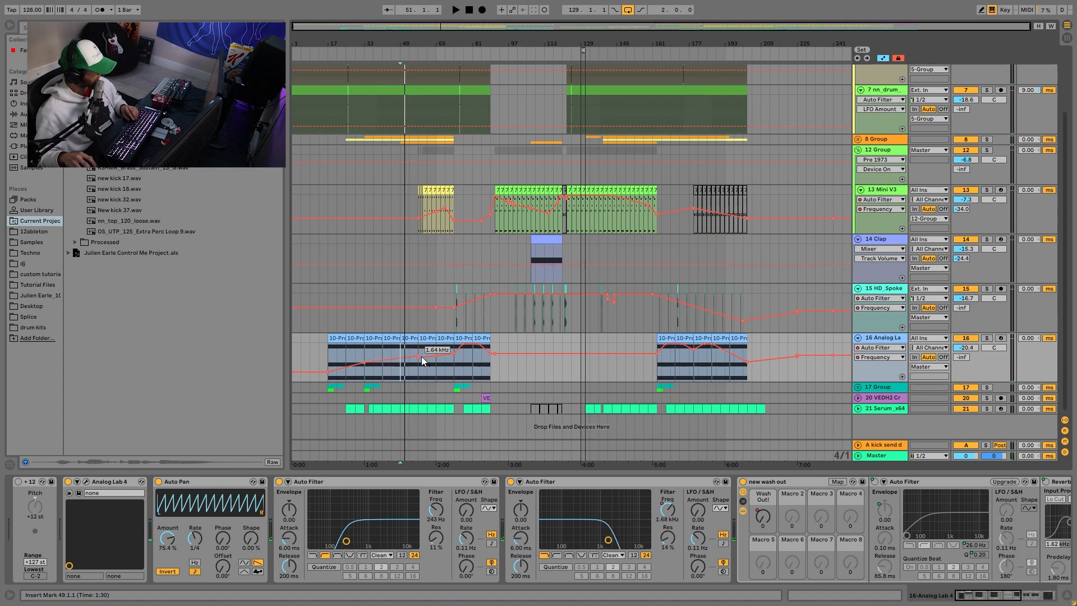
# Step: Play the mix from bar 81, show the new wash out rack's Wash Out! automation and hide the rack's devices
pyautogui.click(473, 367)
pyautogui.press('space')
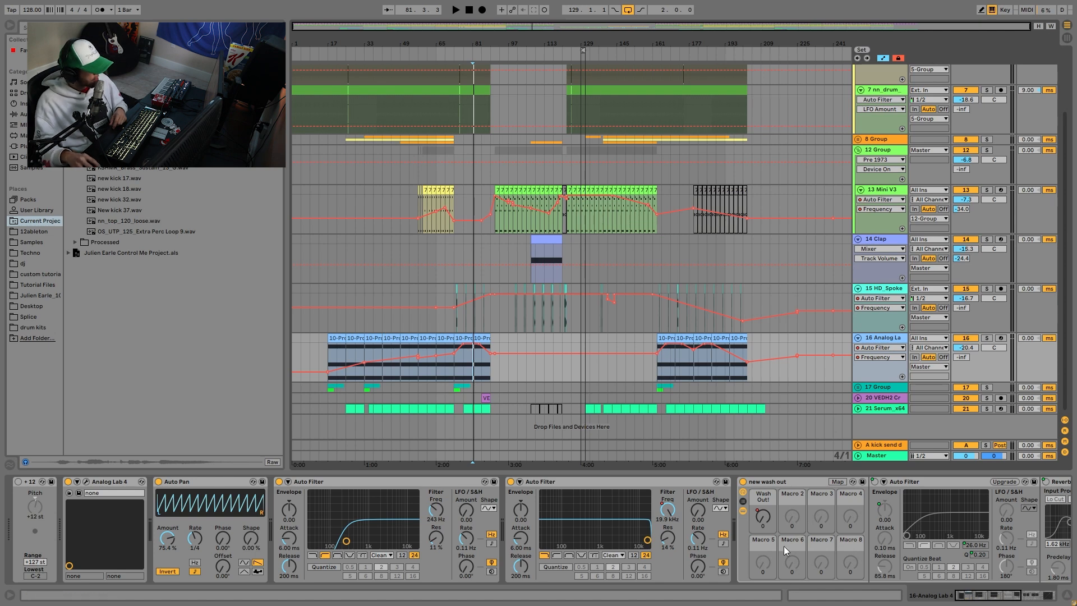
pyautogui.click(758, 515)
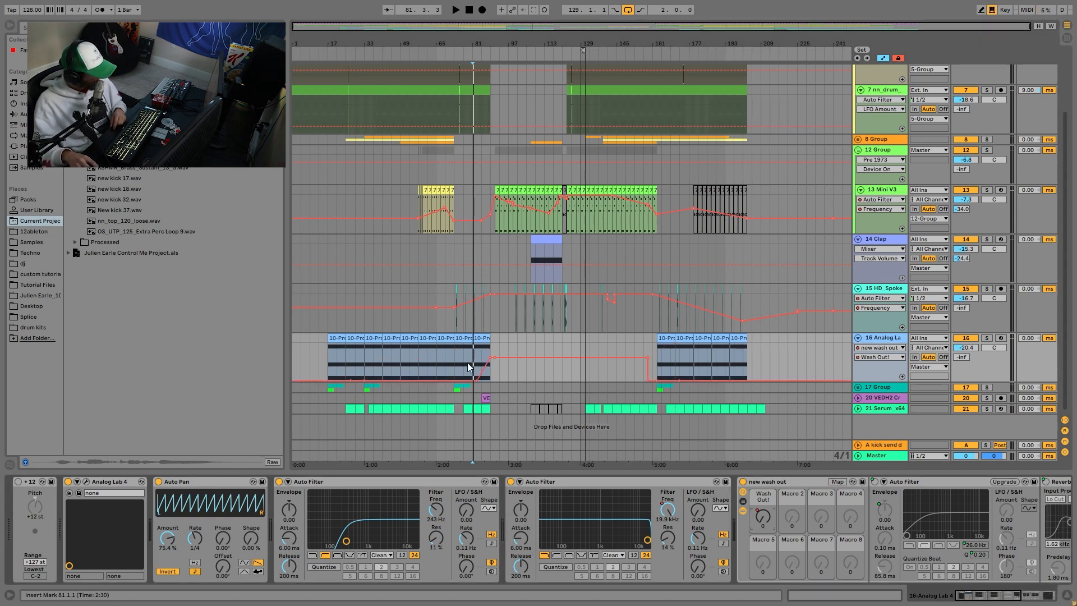
pyautogui.click(742, 511)
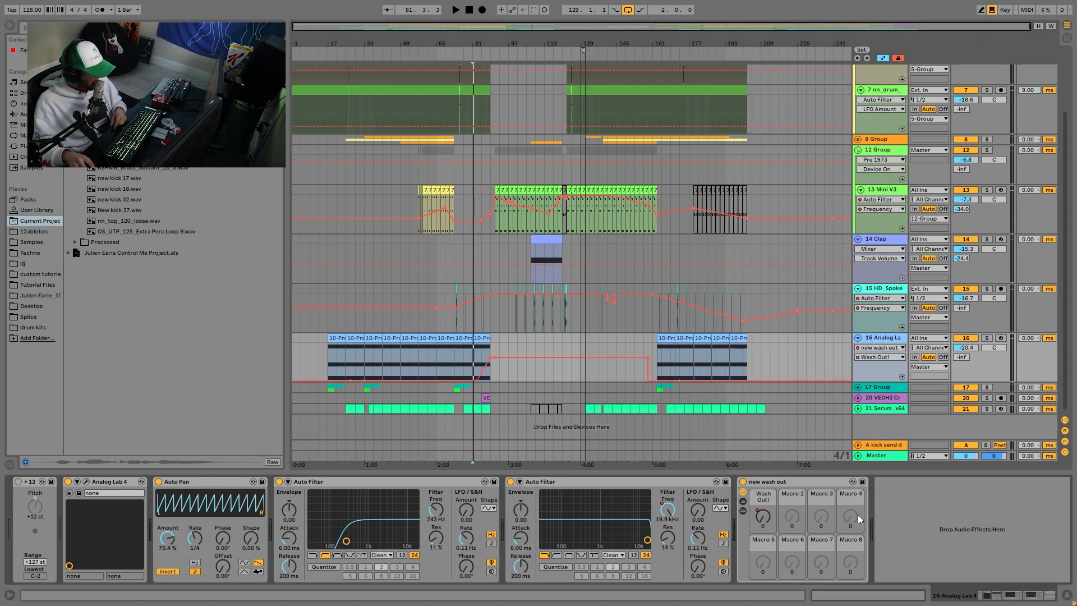
pyautogui.click(851, 380)
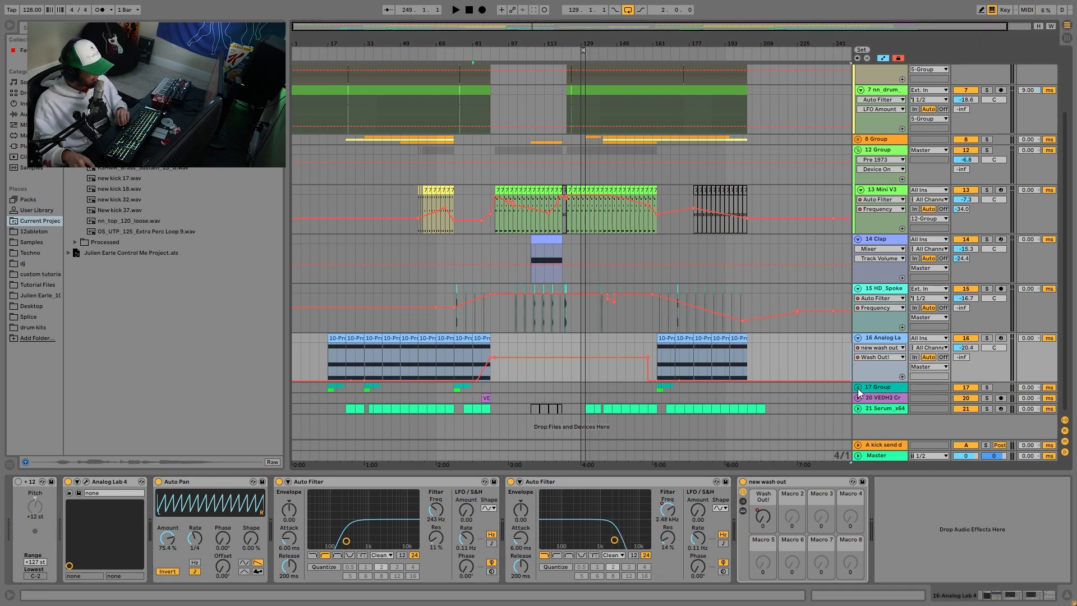
# Step: Unfold and solo track group 17, and play its impact clips from bar 163
pyautogui.click(857, 388)
pyautogui.scroll(-4, 875, 365)
pyautogui.click(987, 265)
pyautogui.click(663, 301)
pyautogui.press('space')
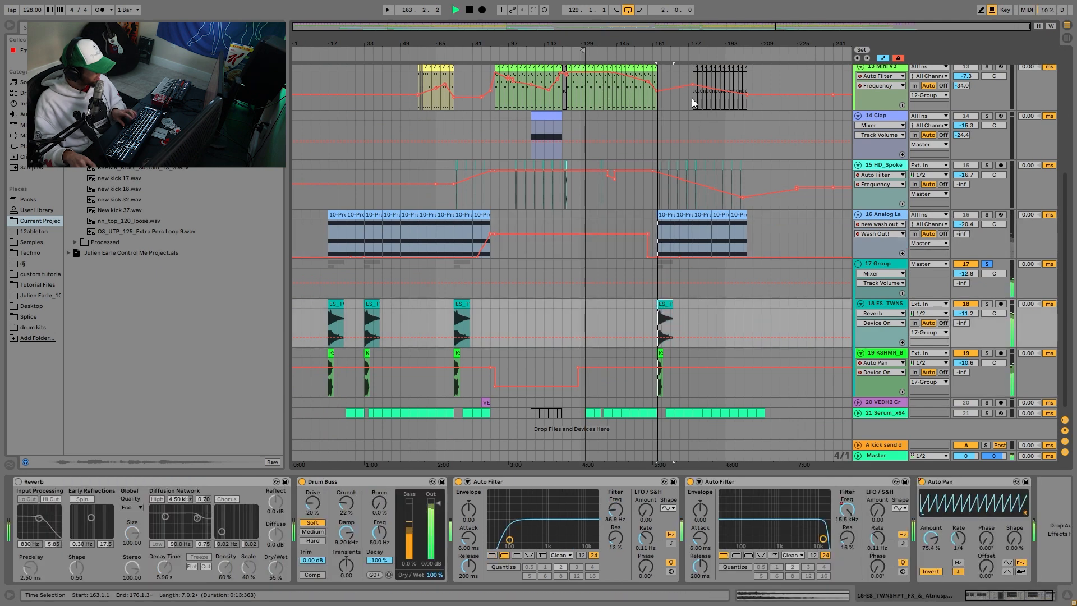
pyautogui.moveTo(658, 45); pyautogui.dragTo(532, 64)
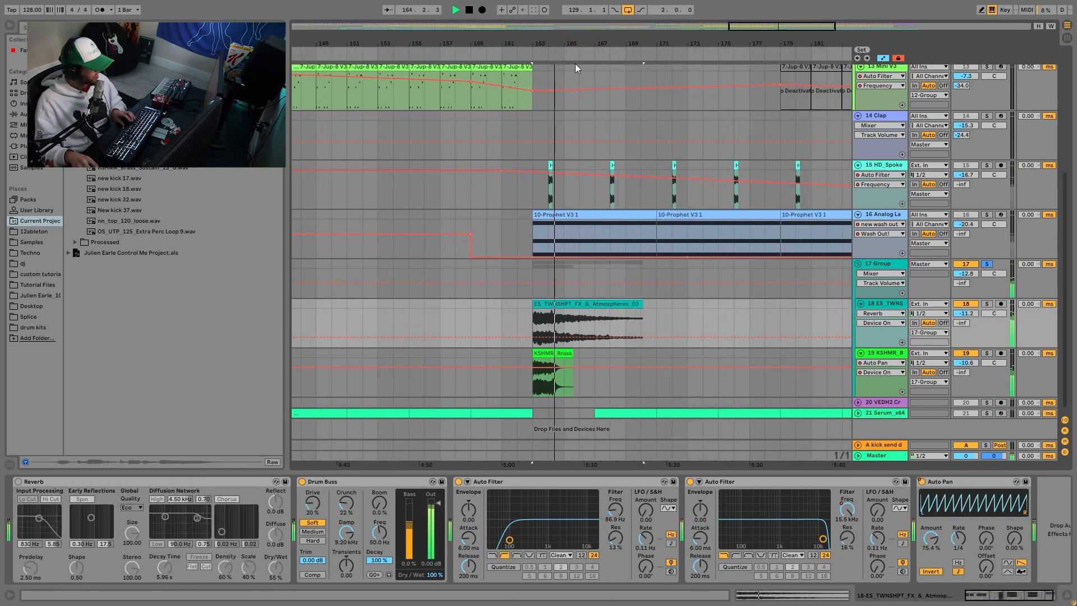
pyautogui.press('space')
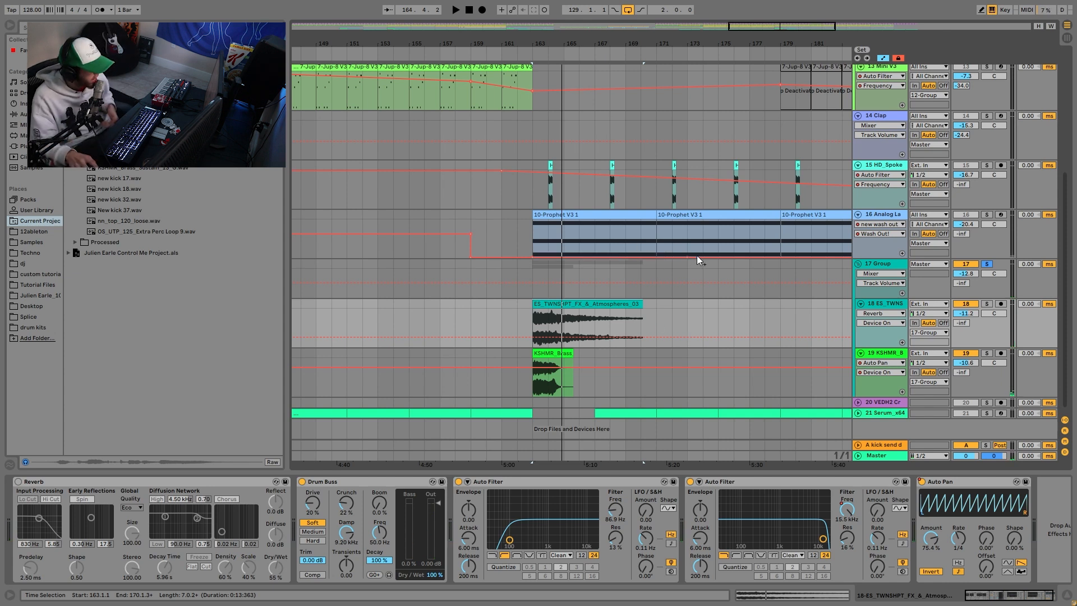
# Step: Solo the ES_TWNSHPT track inside the group and play its clip from bar 163 repeatedly
pyautogui.click(987, 303)
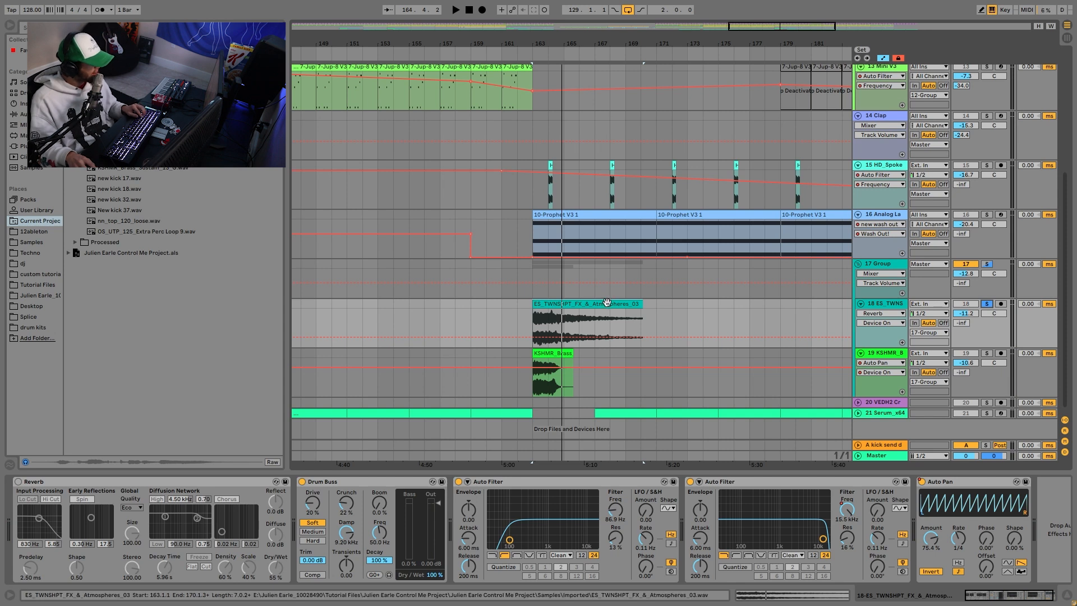
pyautogui.press('space')
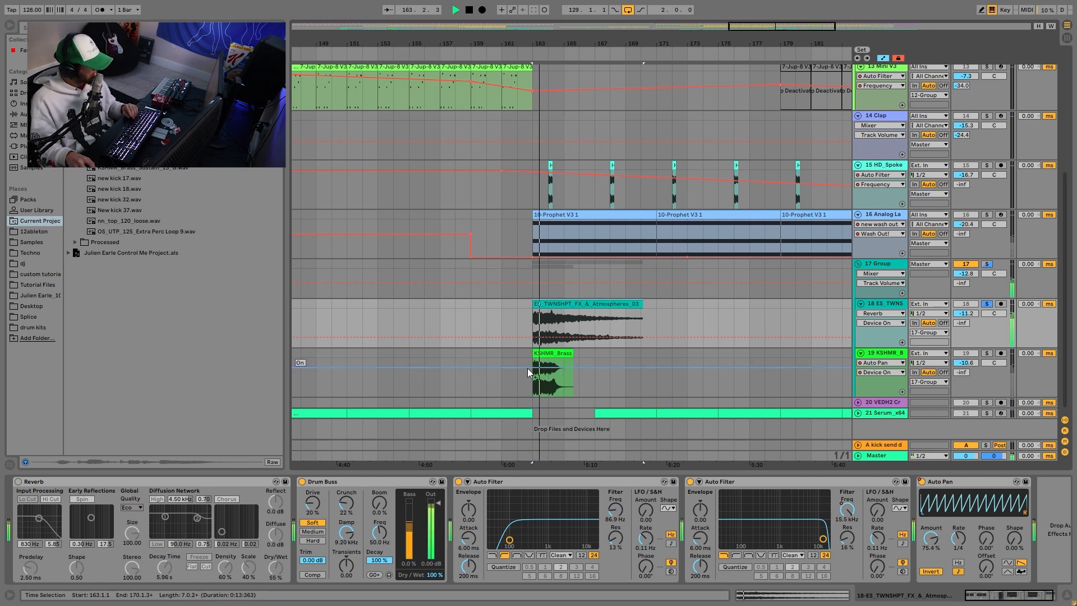
pyautogui.press('space')
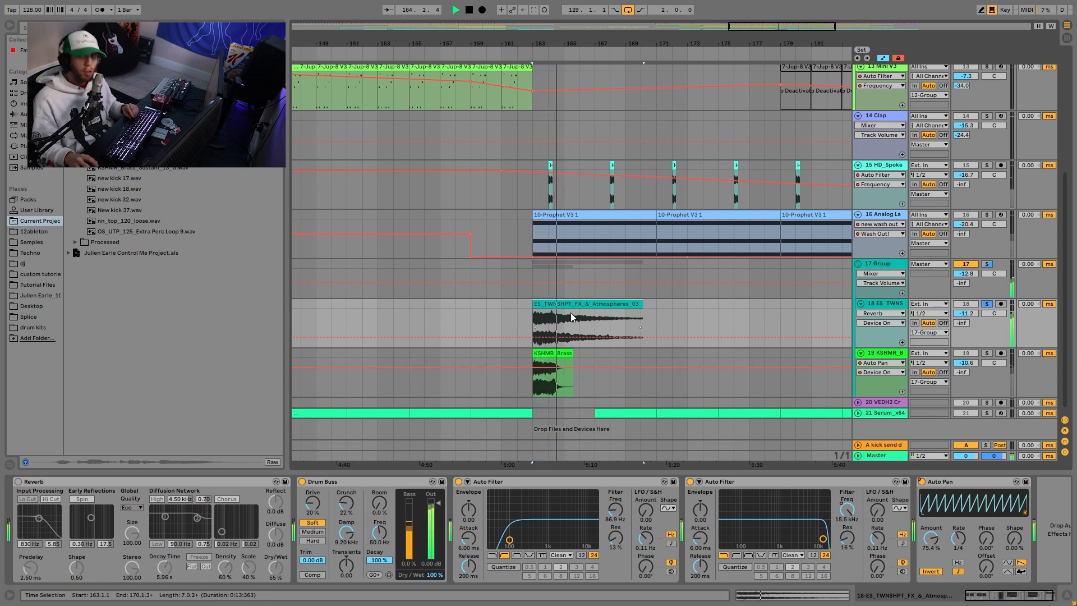
pyautogui.press('space')
pyautogui.press('space')
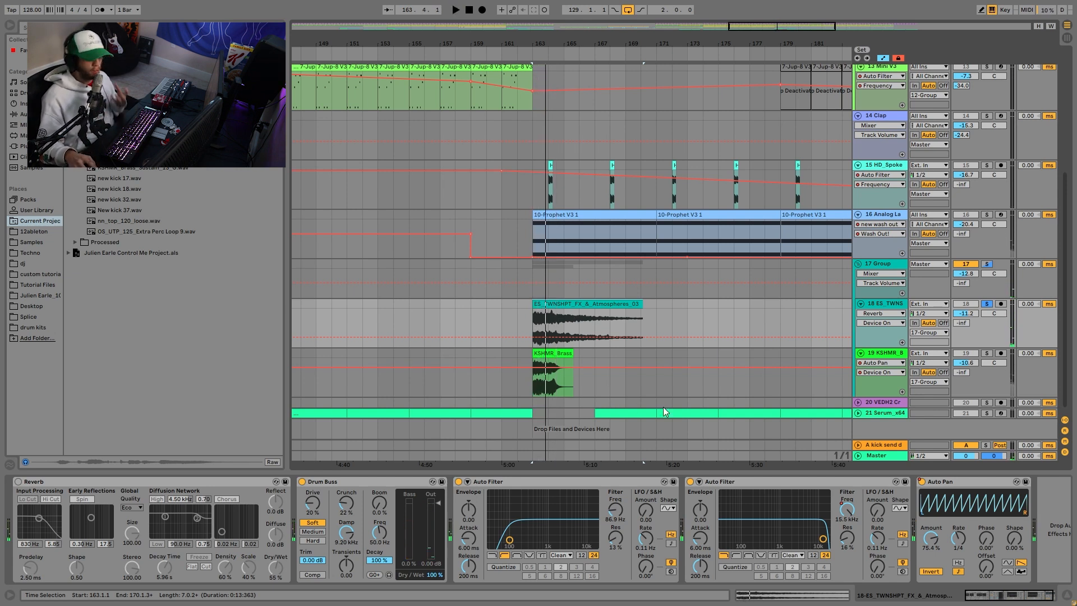
# Step: Solo the KSHMR_Brass track and play its clip from bar 163
pyautogui.click(885, 353)
pyautogui.press('space')
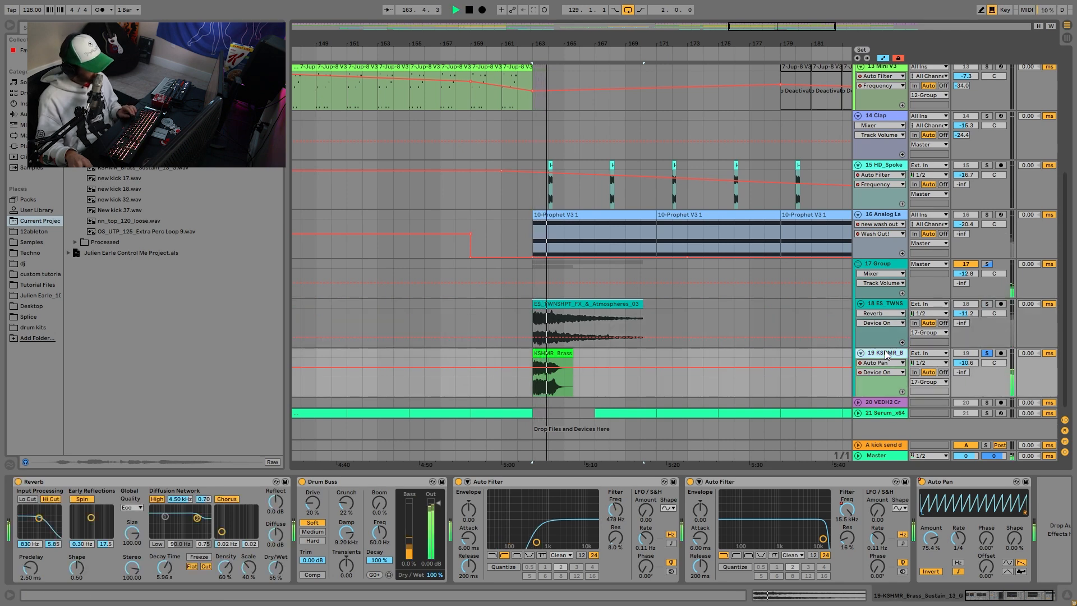
pyautogui.press('space')
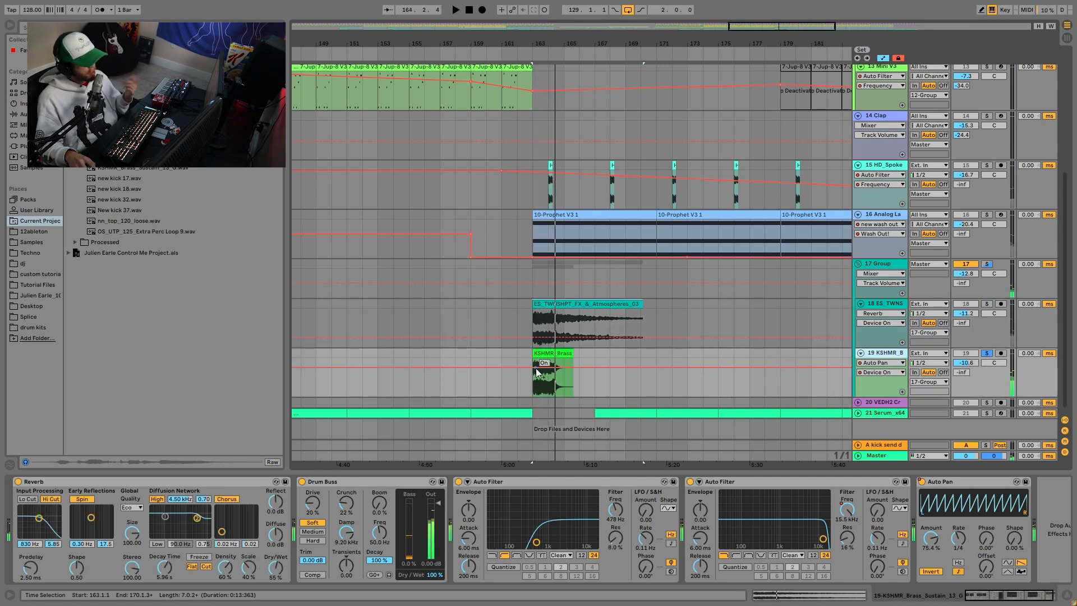
pyautogui.press('space')
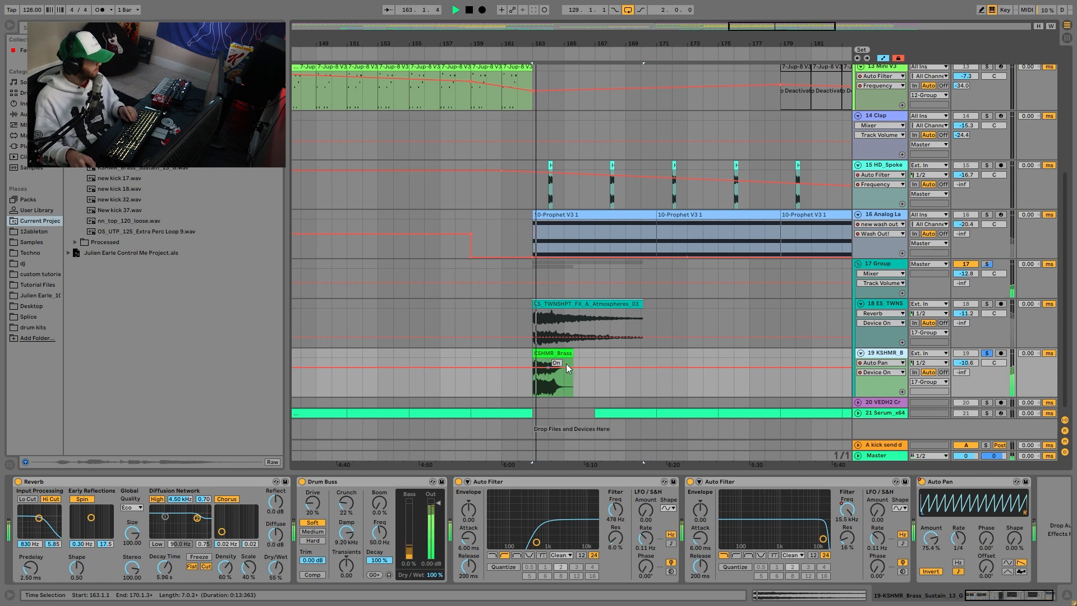
# Step: Compare the ES_TWNSHPT and KSHMR_Brass layers by switching solo between them, then play and select the KSHMR_Brass clip
pyautogui.click(987, 304)
pyautogui.press('space')
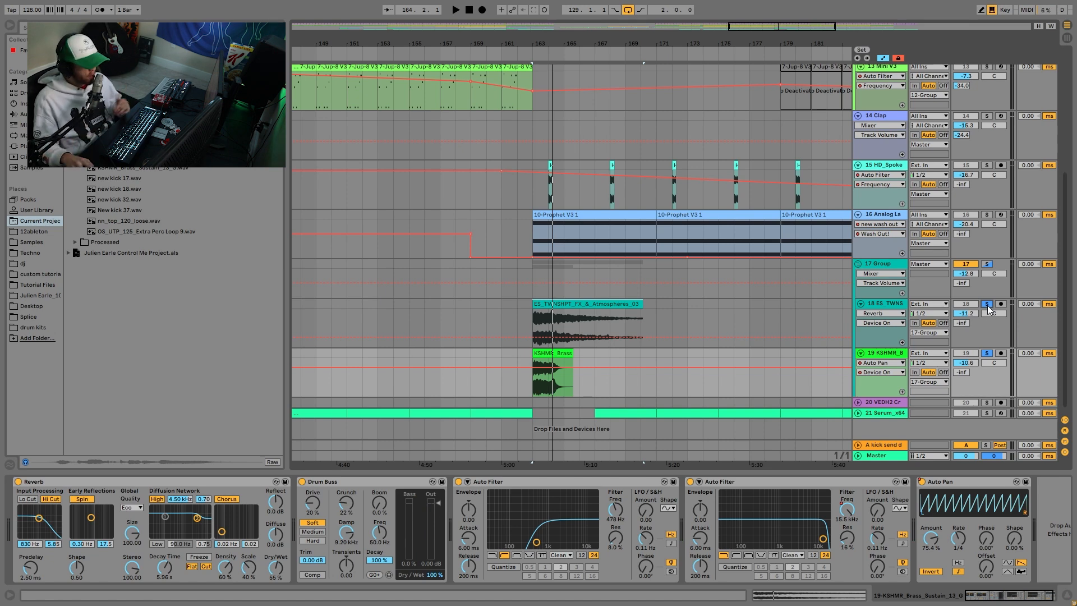
pyautogui.click(896, 313)
pyautogui.click(988, 305)
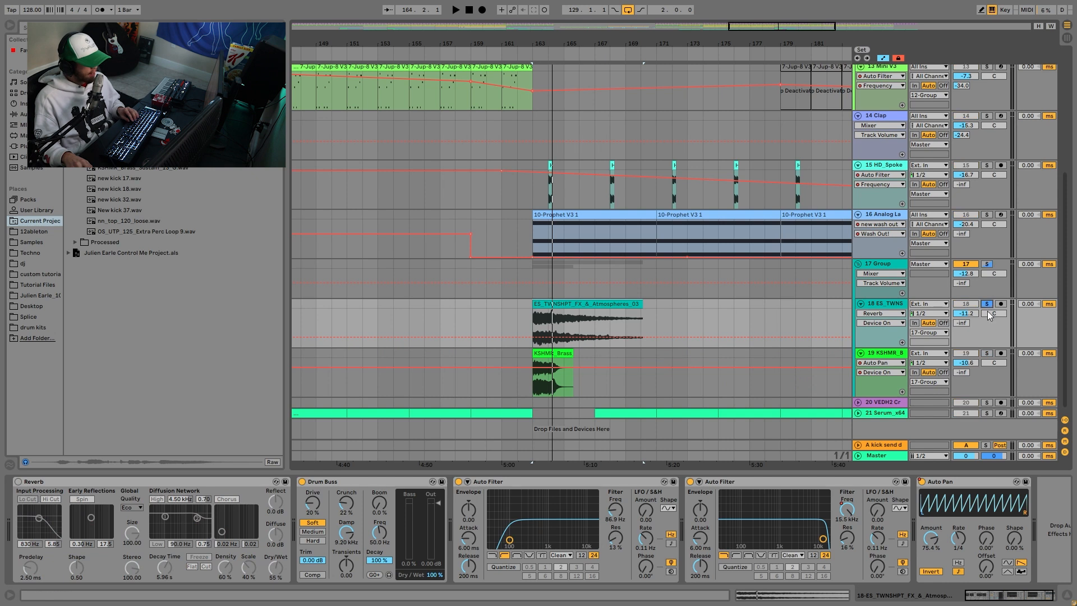
pyautogui.click(986, 353)
pyautogui.press('space')
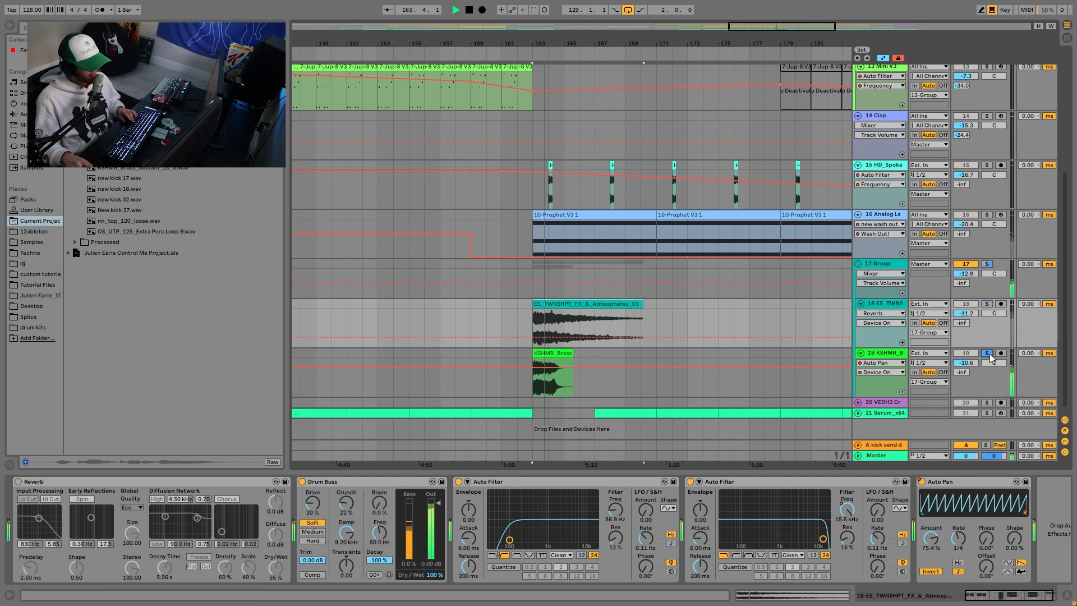
pyautogui.click(559, 353)
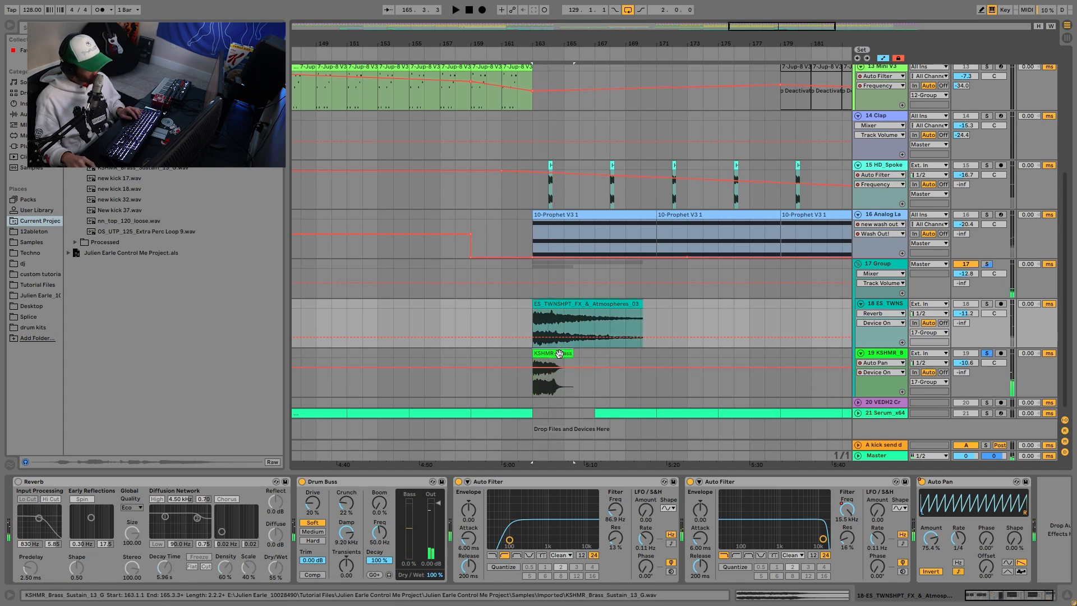
# Step: Play the ES_TWNSHPT and KSHMR_Brass layers together from bar 163, and display the effects on group 17
pyautogui.click(559, 353)
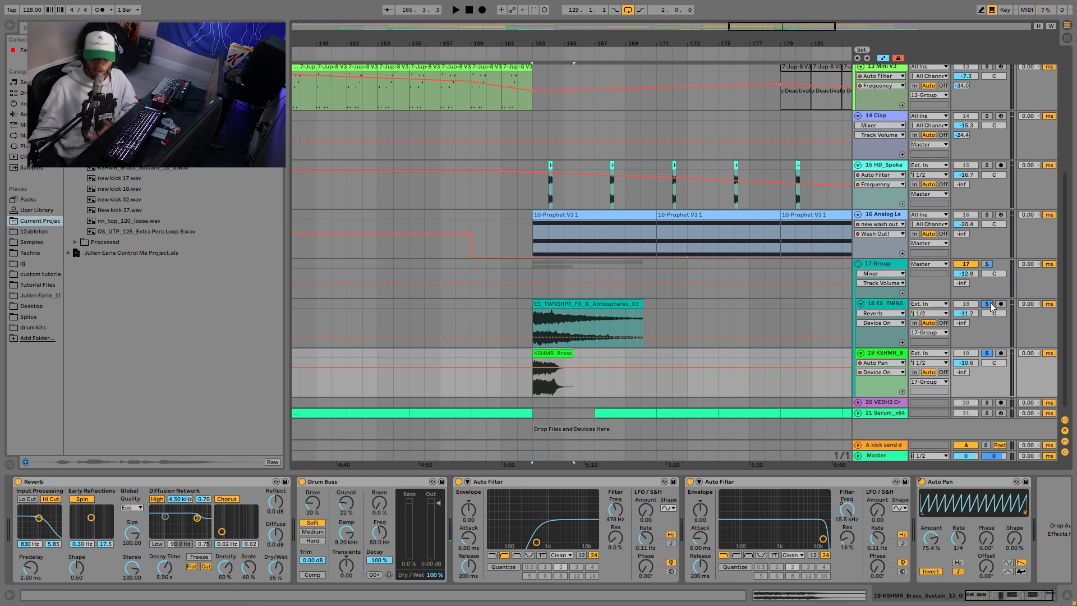
pyautogui.press('space')
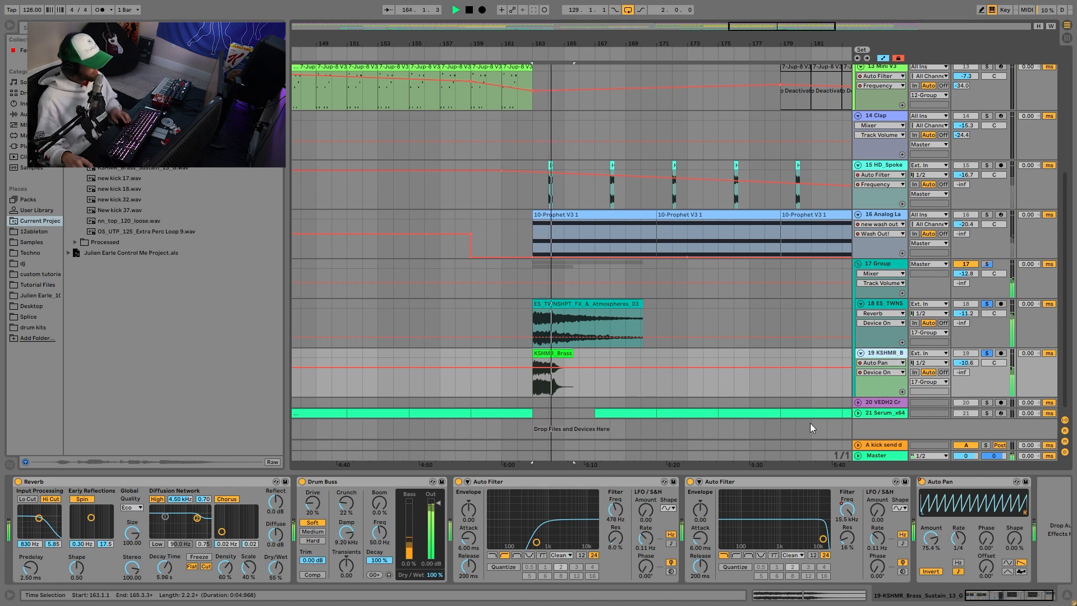
pyautogui.click(901, 304)
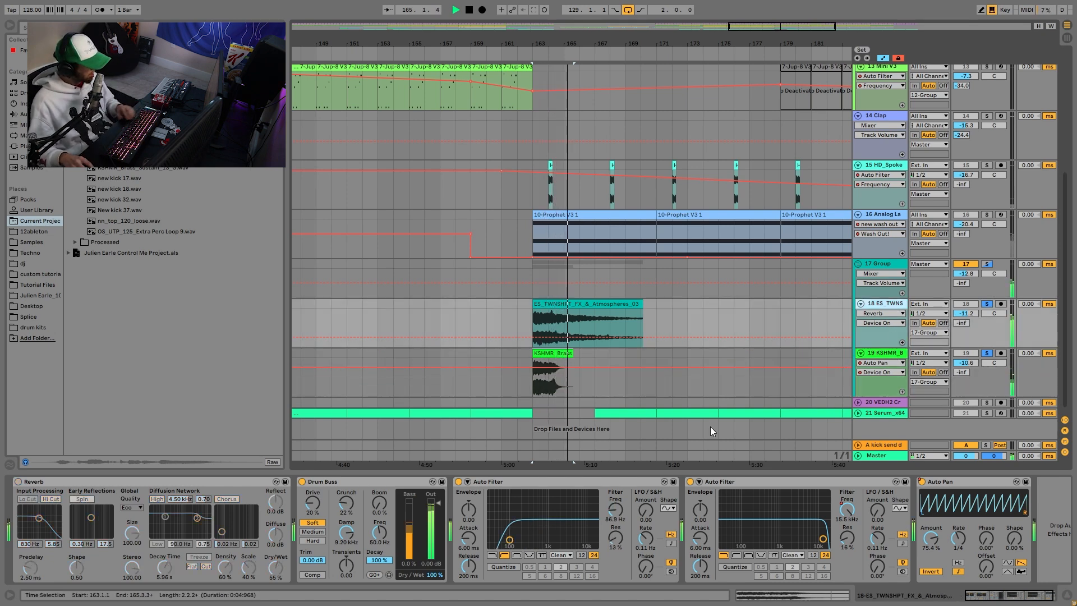
pyautogui.press('space')
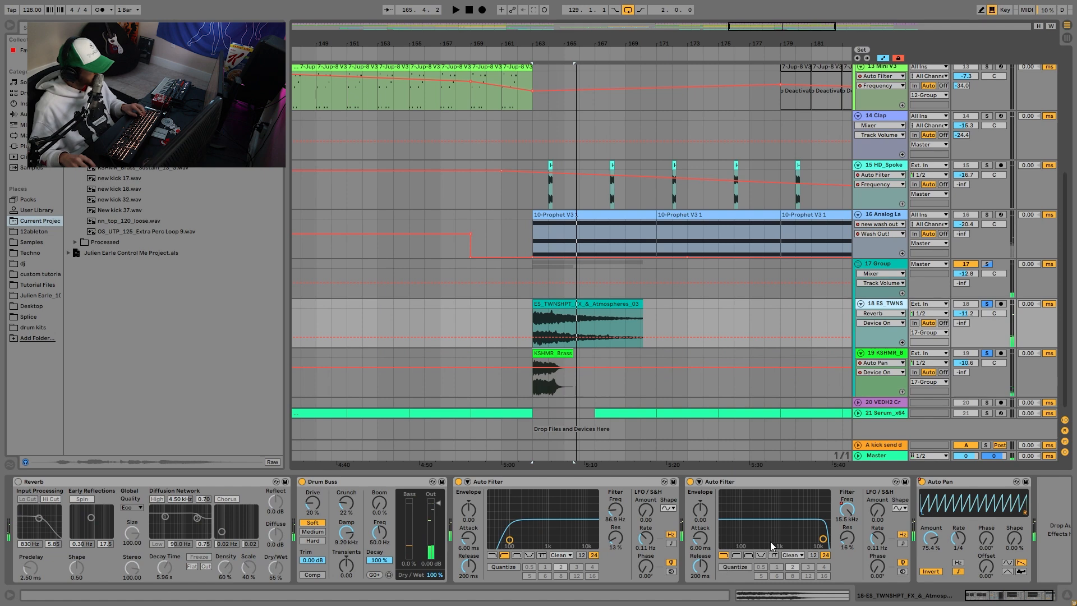
pyautogui.click(891, 265)
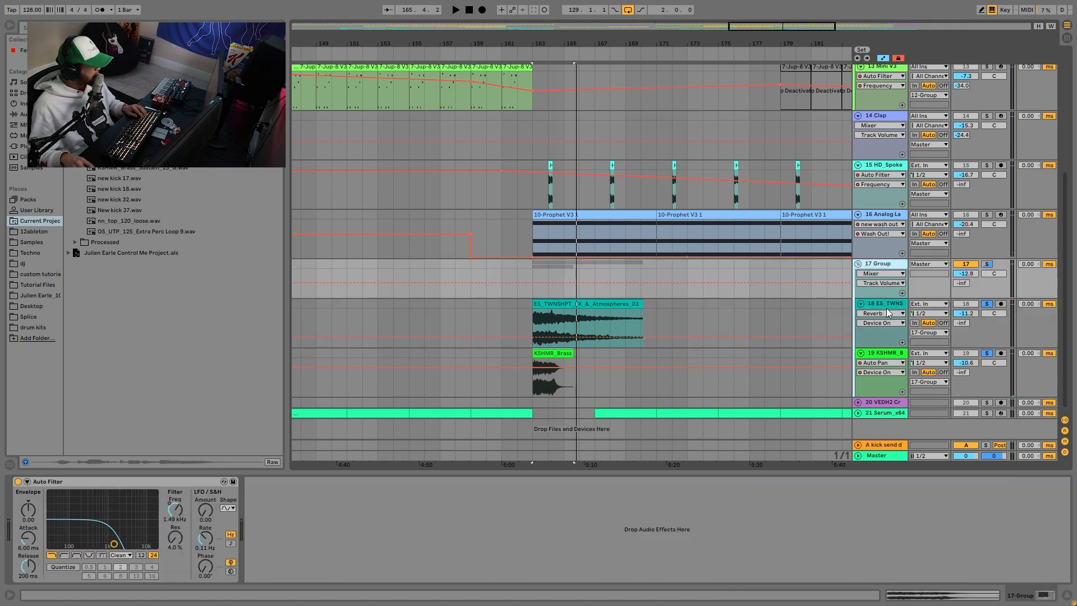
# Step: Solo the VEDH2 Crash track and play its clip from bar 85
pyautogui.moveTo(576, 44); pyautogui.dragTo(576, 3)
pyautogui.click(987, 402)
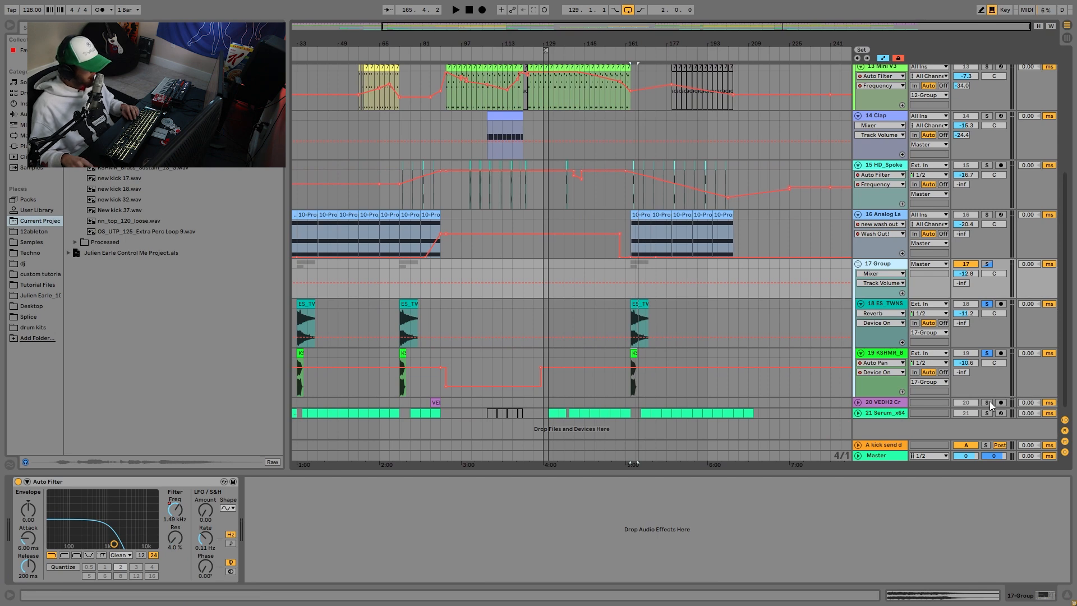
pyautogui.click(440, 402)
pyautogui.press('space')
pyautogui.click(436, 403)
pyautogui.press('space')
pyautogui.press('space')
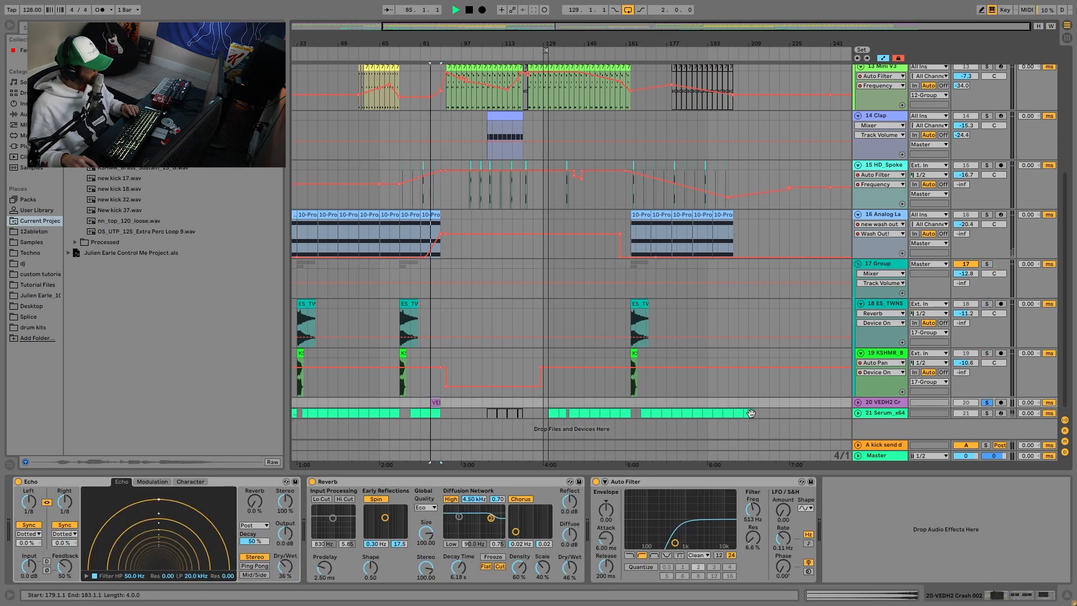
# Step: Unsolo the VEDH2 Crash track during playback to hear the crash within the full mix
pyautogui.click(987, 402)
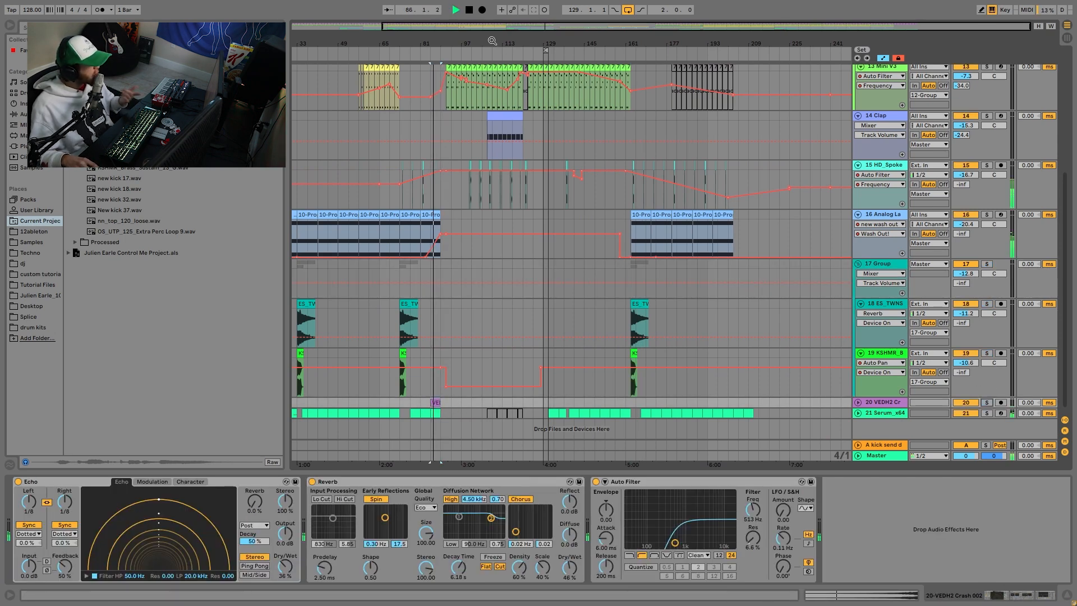
pyautogui.moveTo(539, 45); pyautogui.dragTo(543, 36)
pyautogui.scroll(2, 584, 384)
# Step: Stop playback and fold every track and group in the arrangement
pyautogui.click(858, 282)
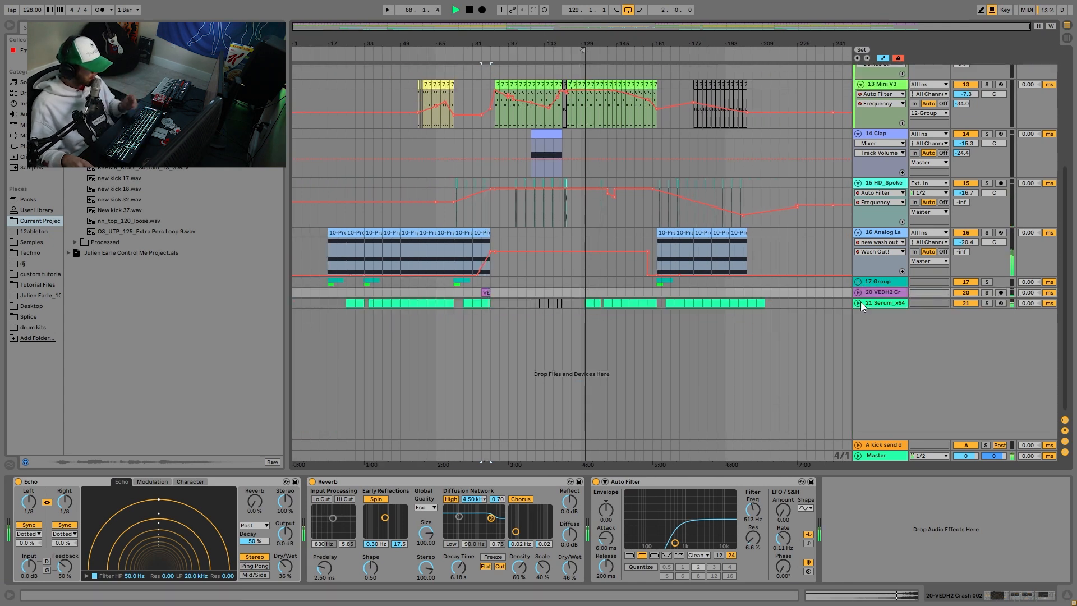
pyautogui.click(857, 230)
pyautogui.press('space')
pyautogui.scroll(8, 504, 235)
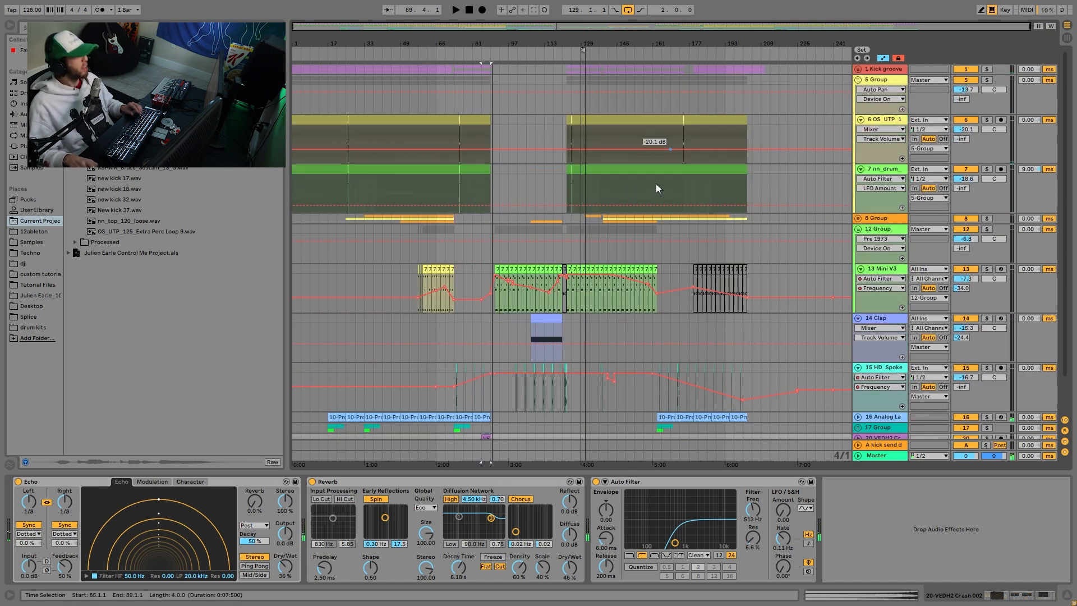
pyautogui.click(882, 80)
pyautogui.hotkey('ctrl', 'a')
pyautogui.press('u')
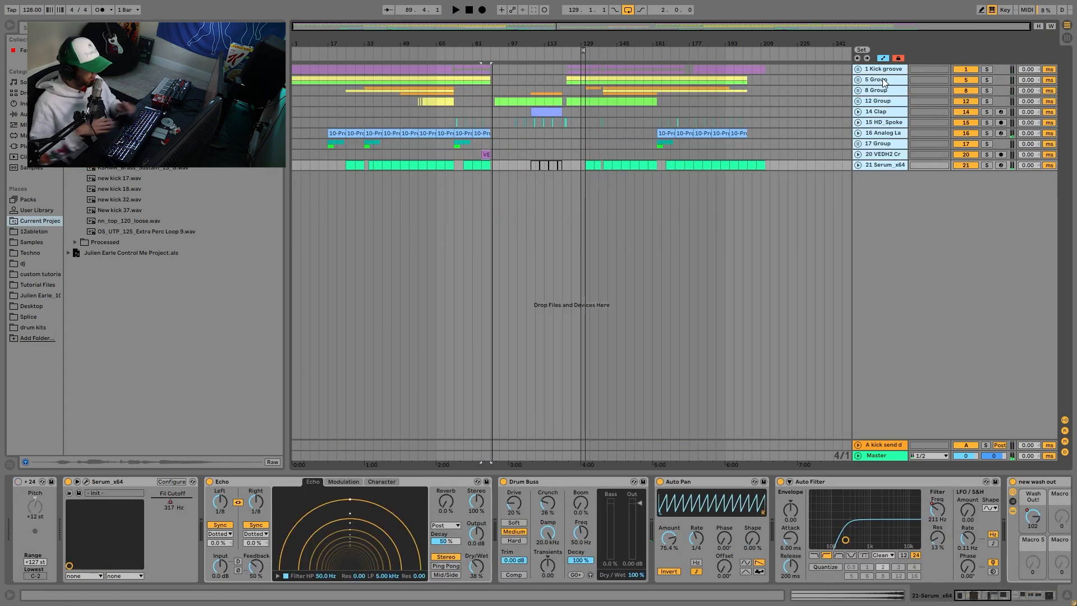
# Step: Solo and unfold the Serum_x64 track, and play its clip from bar 143
pyautogui.click(545, 154)
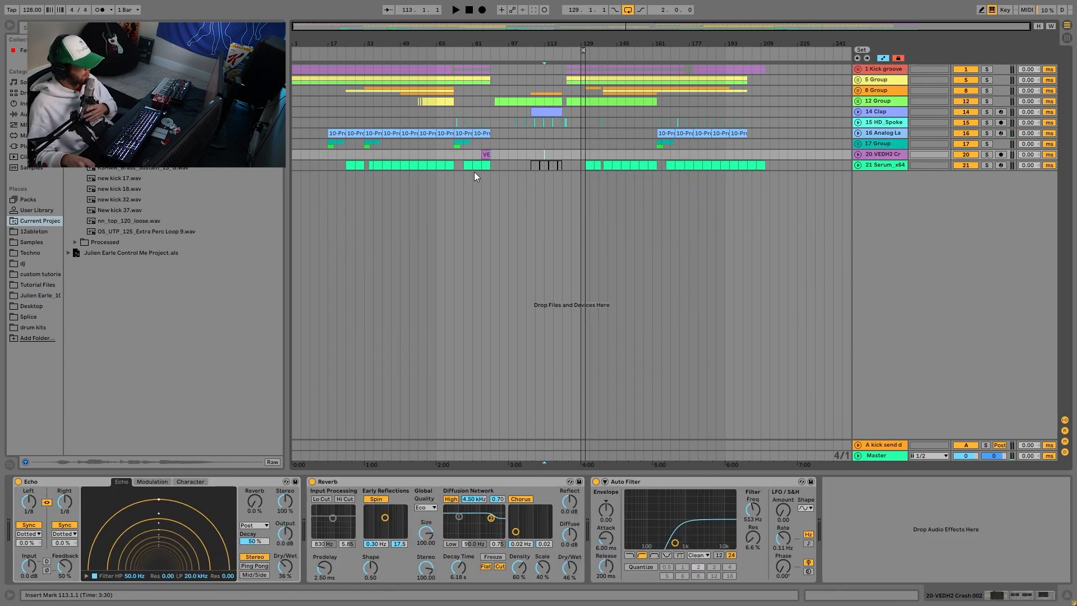
pyautogui.click(614, 166)
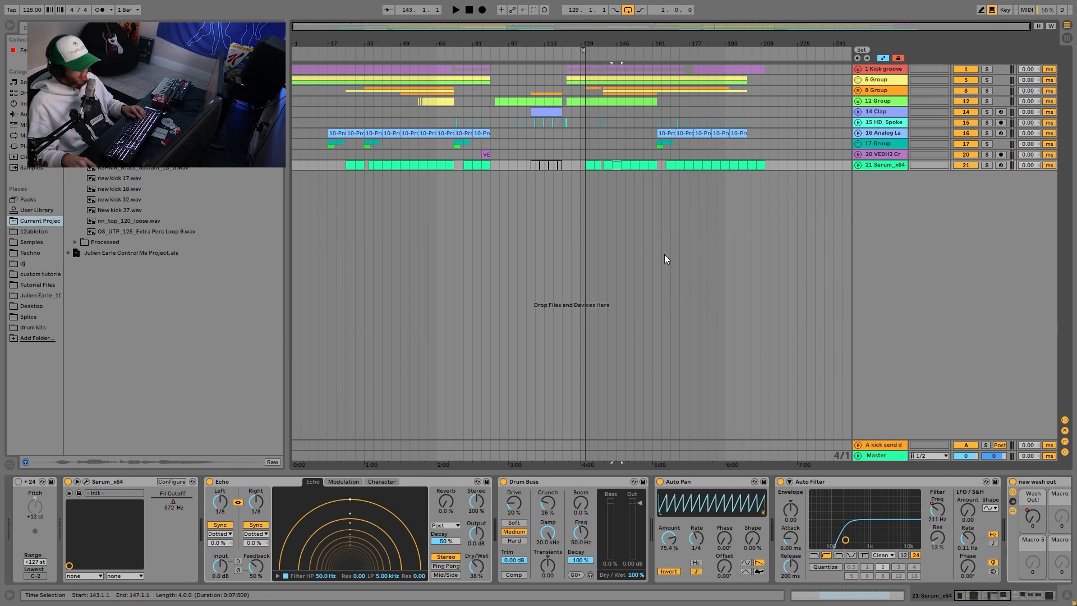
pyautogui.click(987, 165)
pyautogui.press('space')
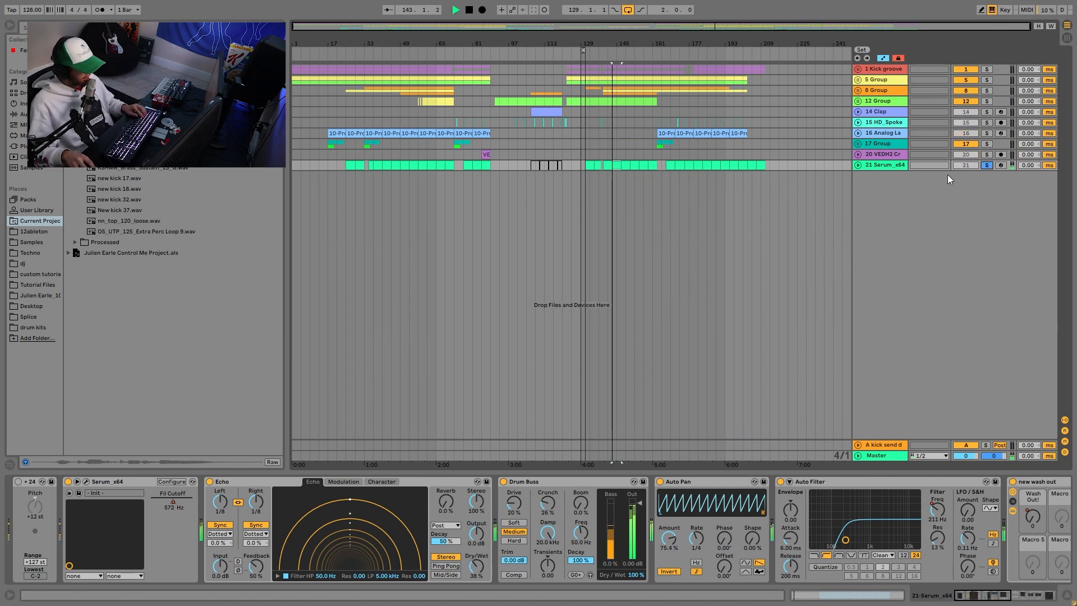
pyautogui.click(857, 166)
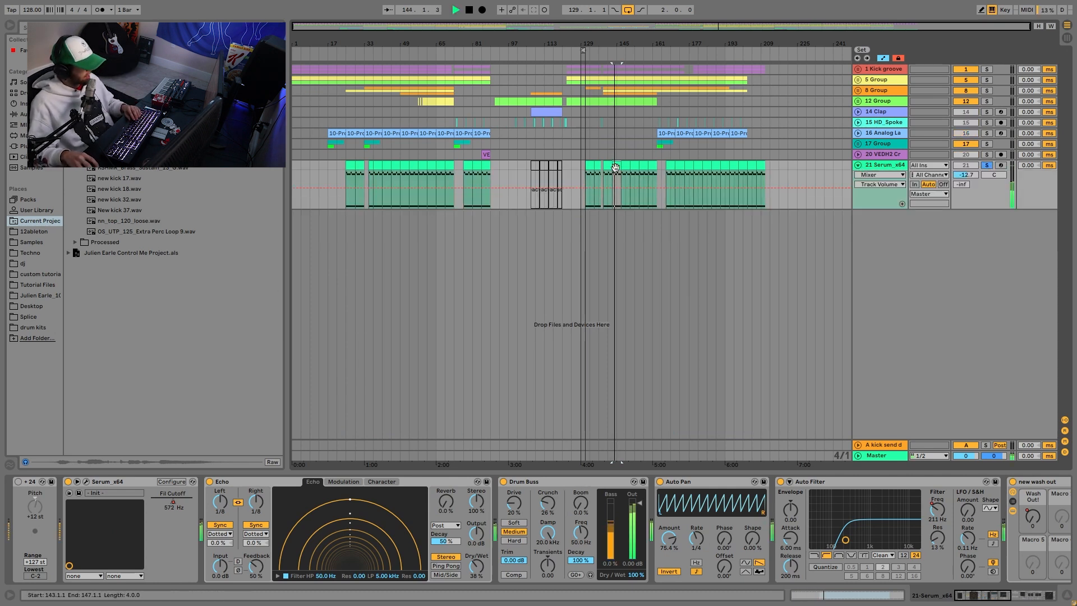
pyautogui.press('space')
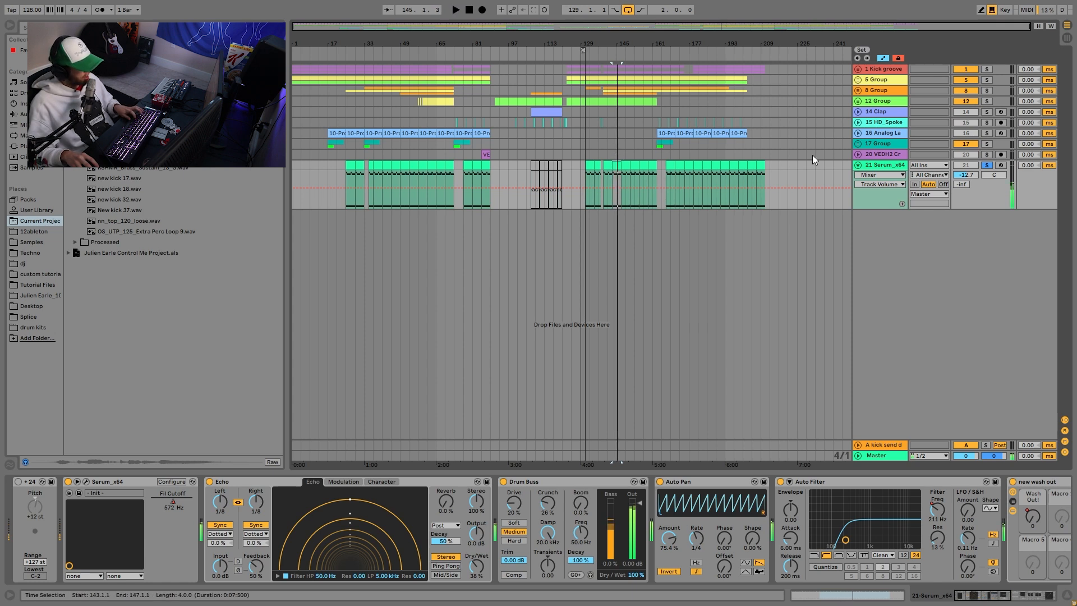
# Step: Add group 12 to the solo and play it together with the Serum_x64 clip from bar 143
pyautogui.press('space')
pyautogui.keyDown('ctrl'); pyautogui.click(986, 103); pyautogui.keyUp('ctrl')
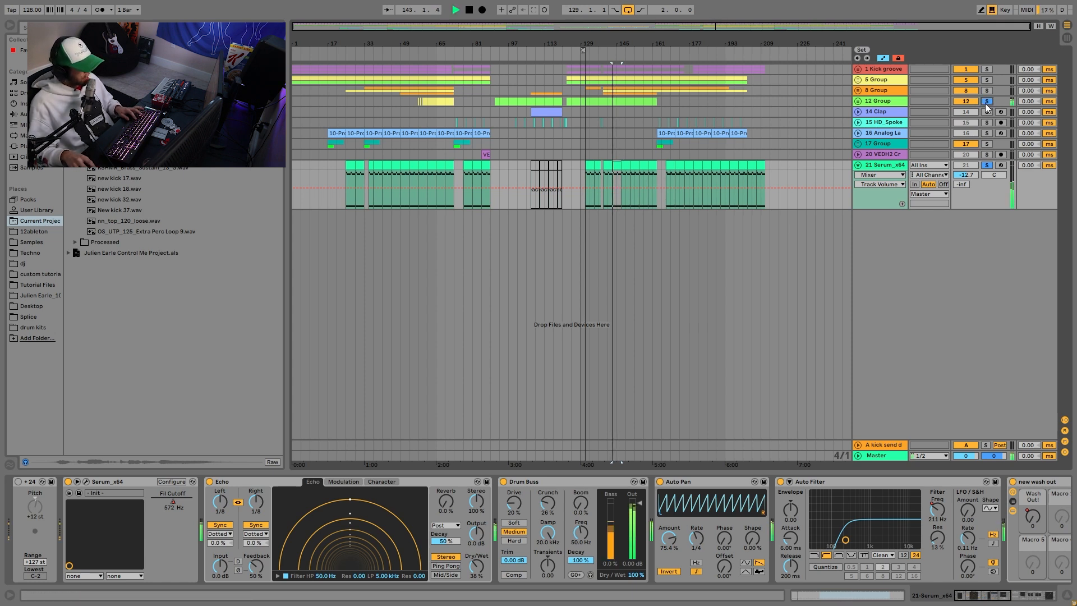
pyautogui.press('space')
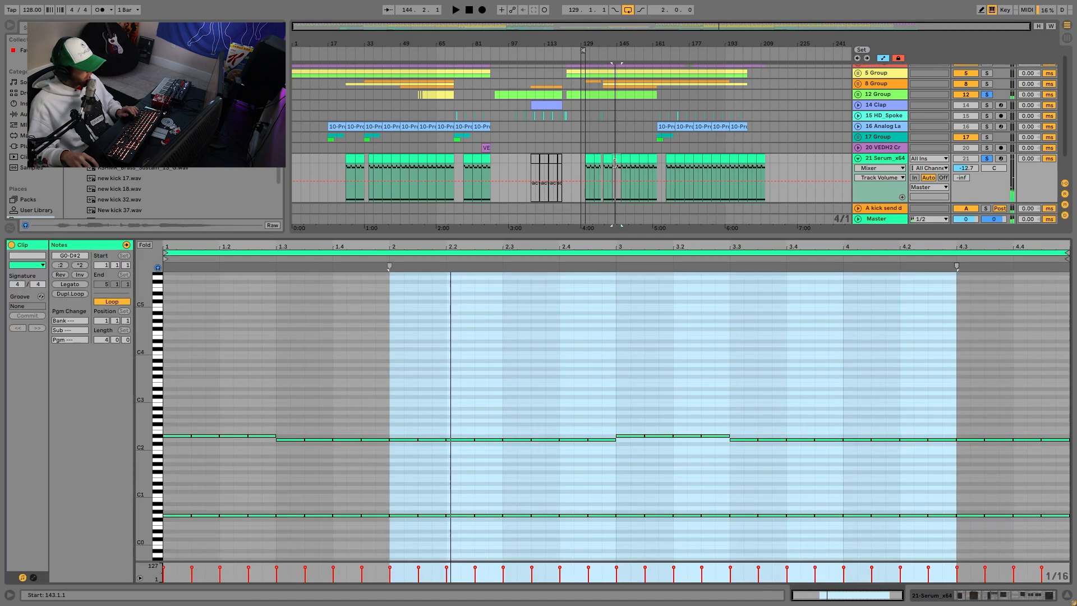
# Step: Open the Serum_x64 clip at bar 143, play it, and pick out its D#2 and D2 notes
pyautogui.doubleClick(614, 163)
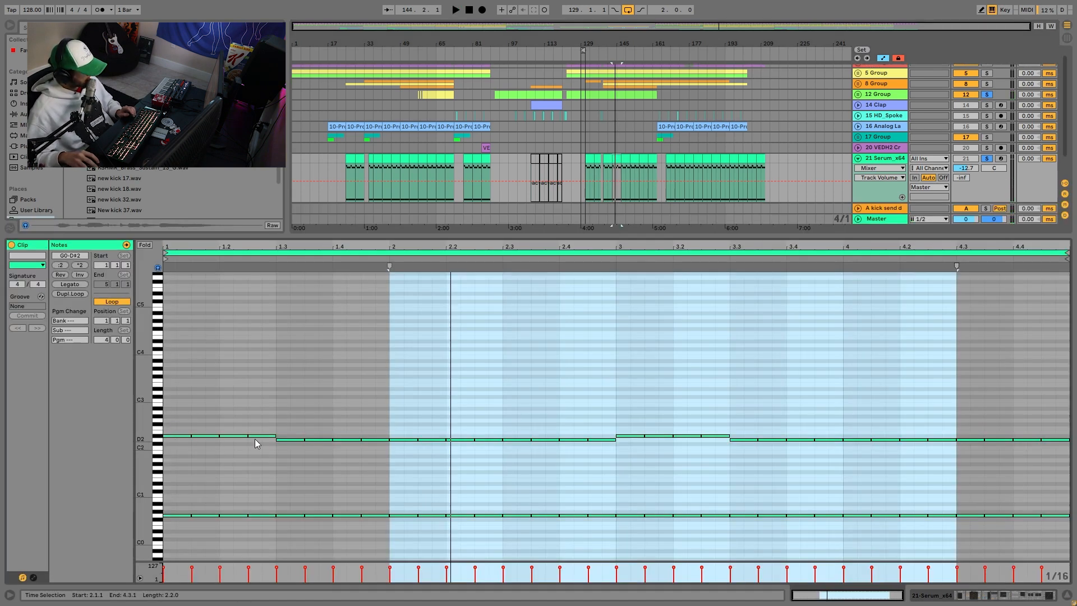
pyautogui.press('space')
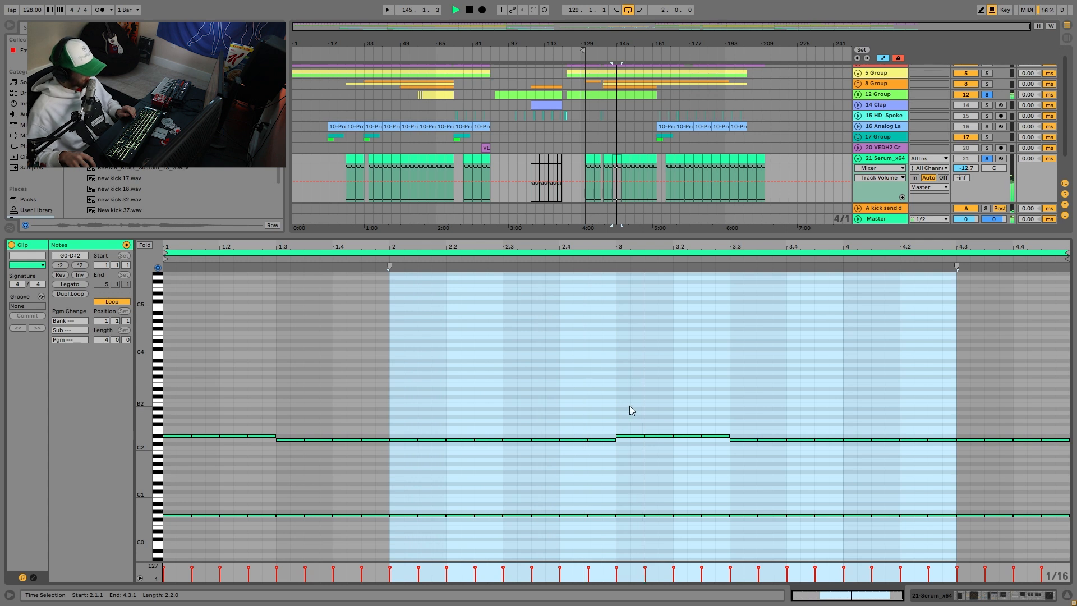
pyautogui.press('space')
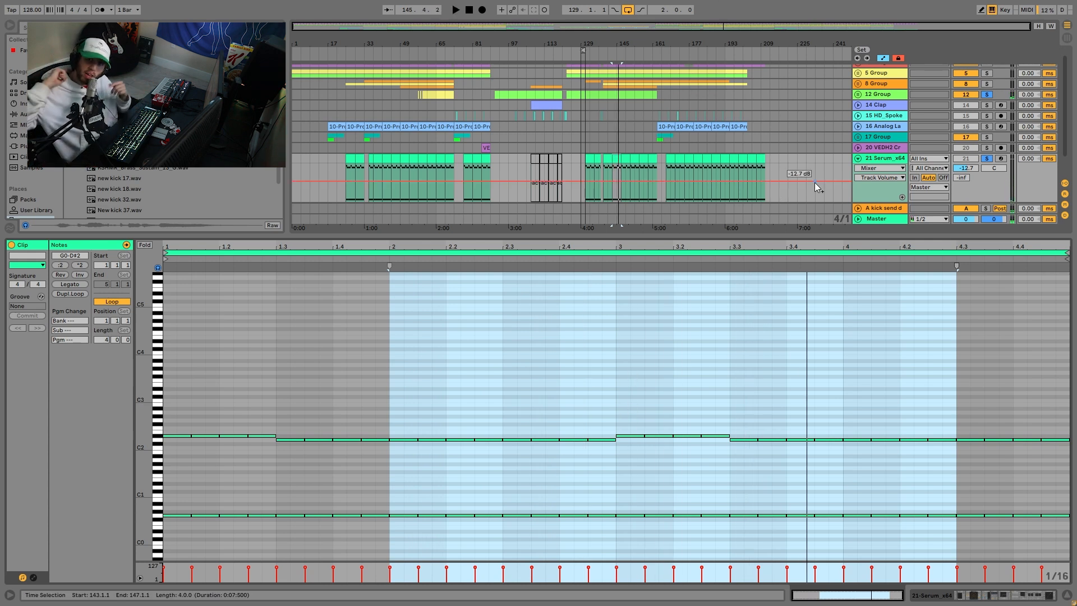
pyautogui.click(702, 436)
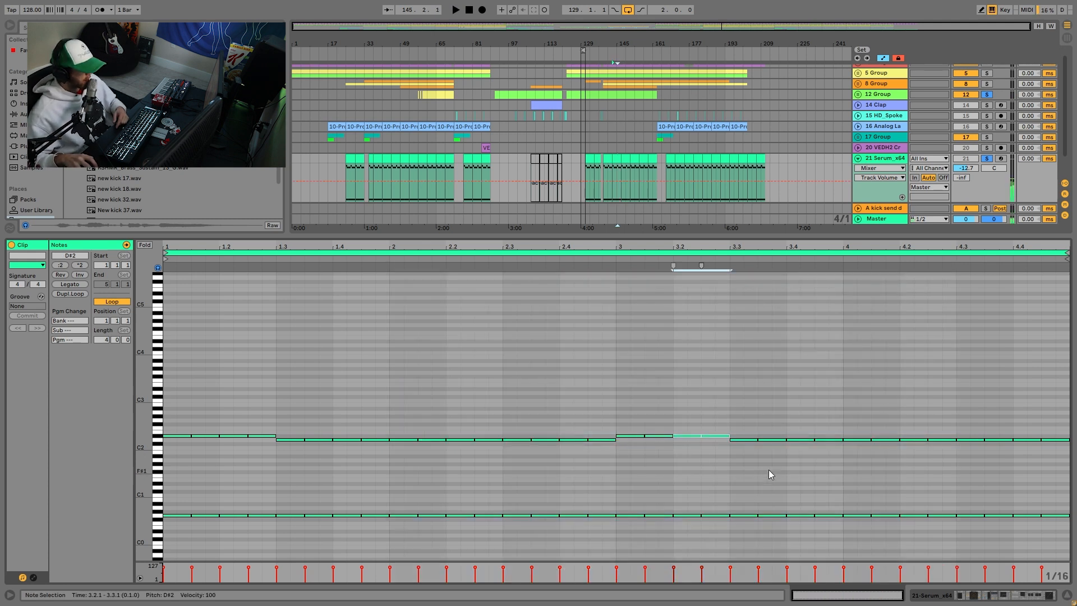
pyautogui.click(810, 440)
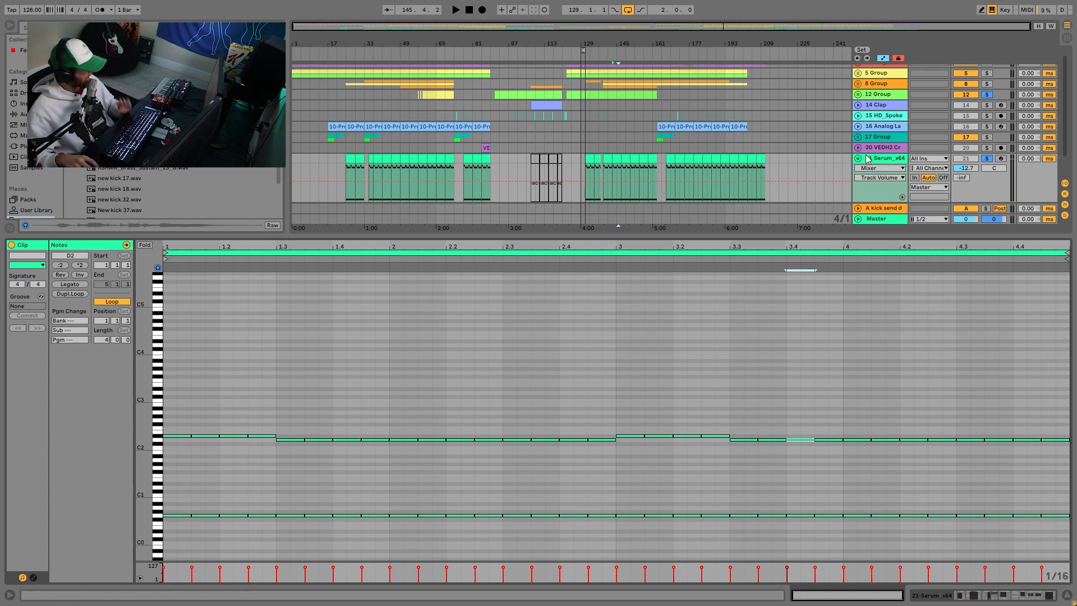
# Step: Solo only the Serum_x64 track and audition the low and upper notes of its clip at bar 139
pyautogui.click(987, 158)
pyautogui.click(886, 158)
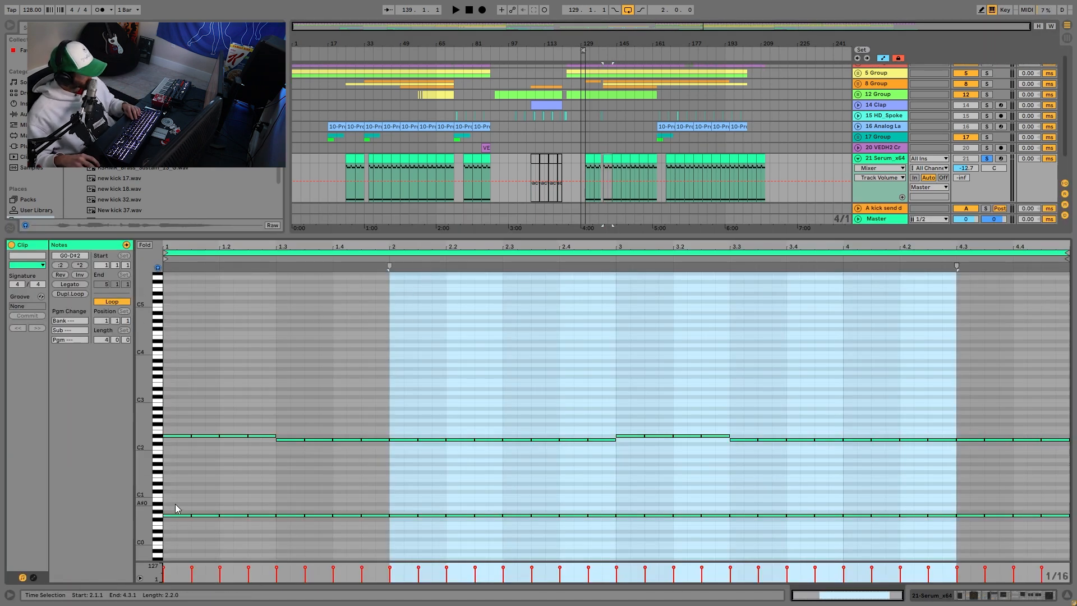
pyautogui.click(178, 510)
pyautogui.press('space')
pyautogui.click(180, 515)
pyautogui.press('space')
pyautogui.click(257, 412)
pyautogui.click(297, 440)
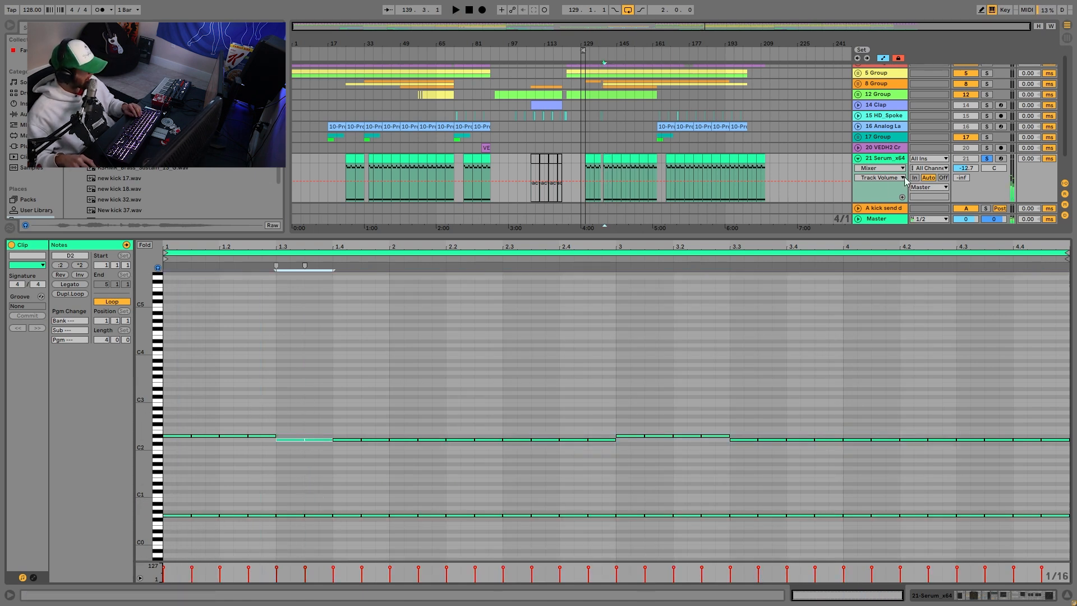
# Step: Open the Serum plug-in window and examine its oscillator, envelope and FX settings
pyautogui.click(873, 162)
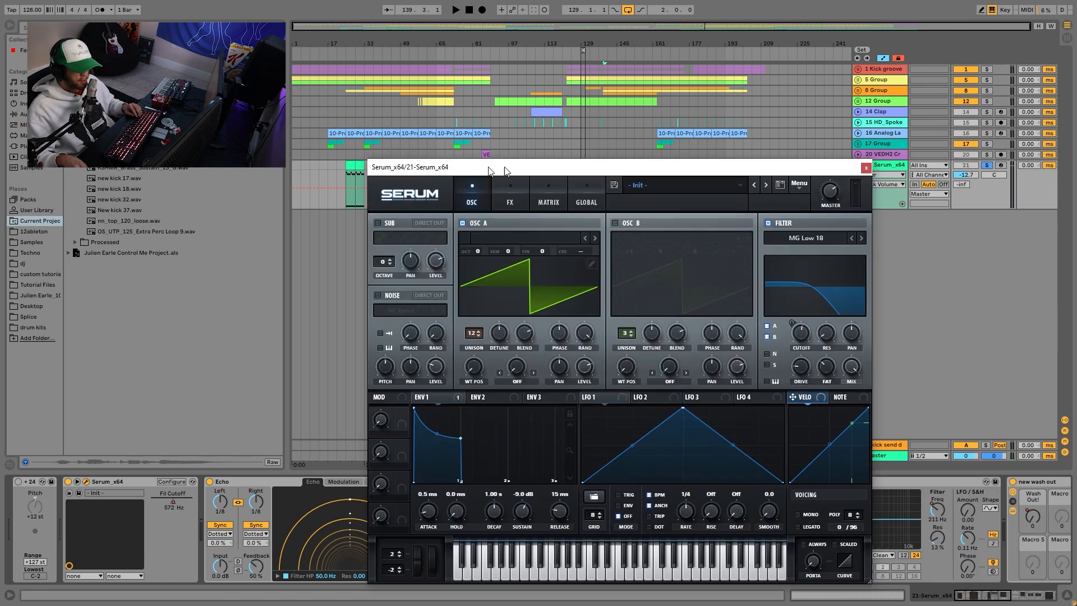
pyautogui.moveTo(501, 170); pyautogui.dragTo(555, 129)
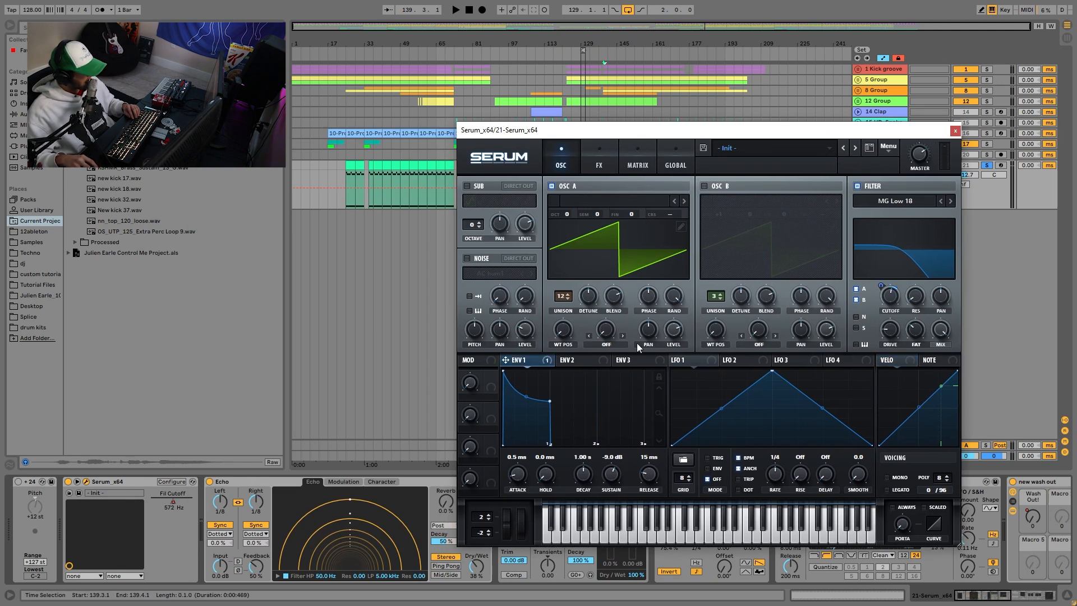
pyautogui.click(600, 157)
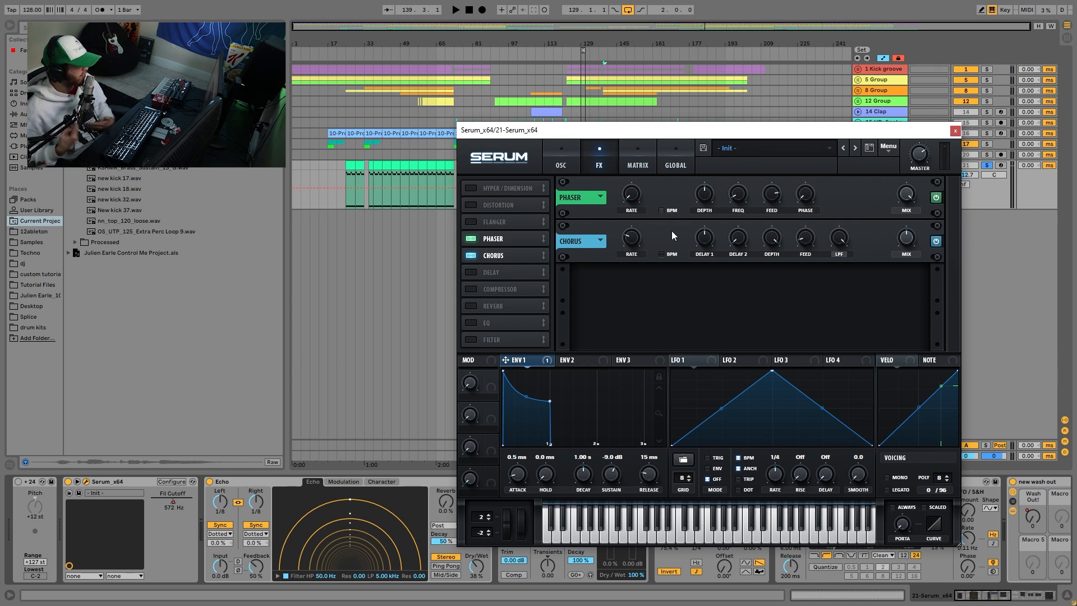
# Step: Play the Serum part while switching its Phaser off and back on, and close the plug-in window
pyautogui.press('space')
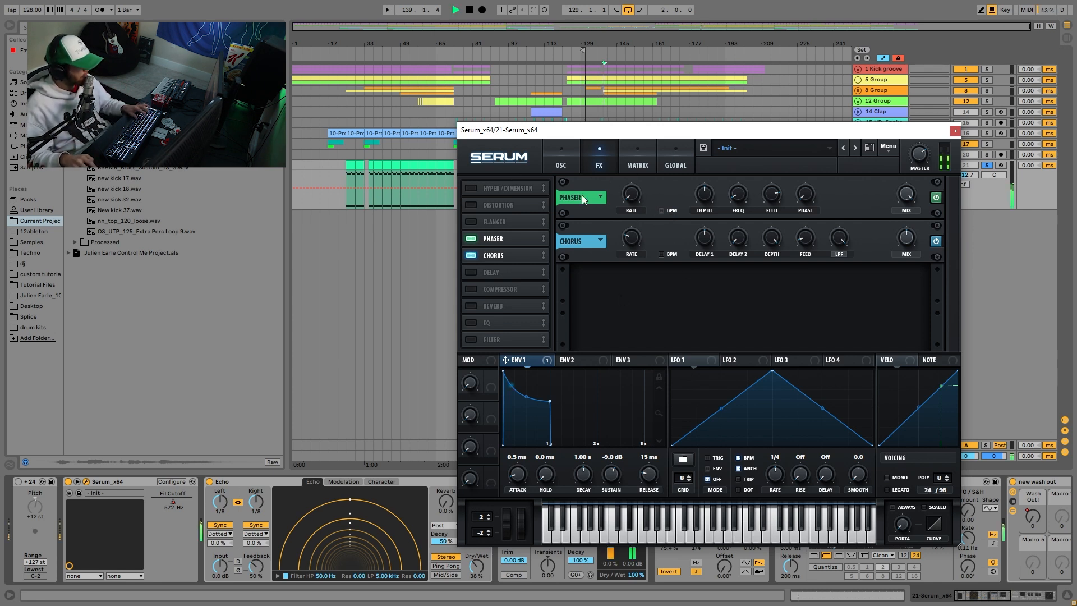
pyautogui.click(471, 239)
pyautogui.click(471, 239)
pyautogui.press('space')
pyautogui.click(956, 131)
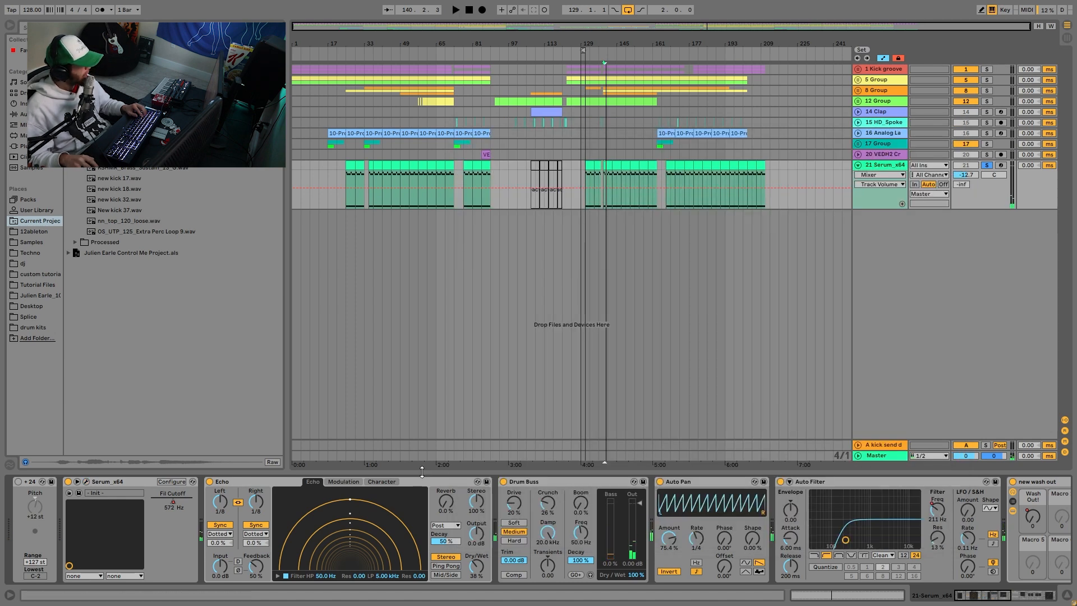
# Step: Audition the Serum_x64 effects chain from bar 139 with and without the Kick groove, and show its Auto Filter Frequency automation
pyautogui.hscroll(3, 540, 542)
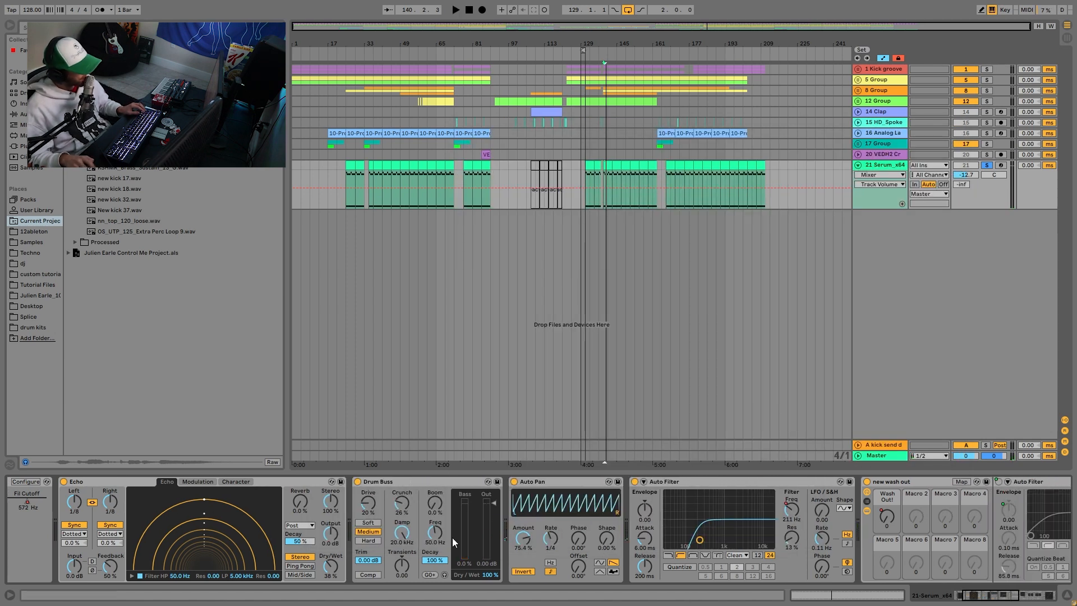
pyautogui.hscroll(4, 561, 553)
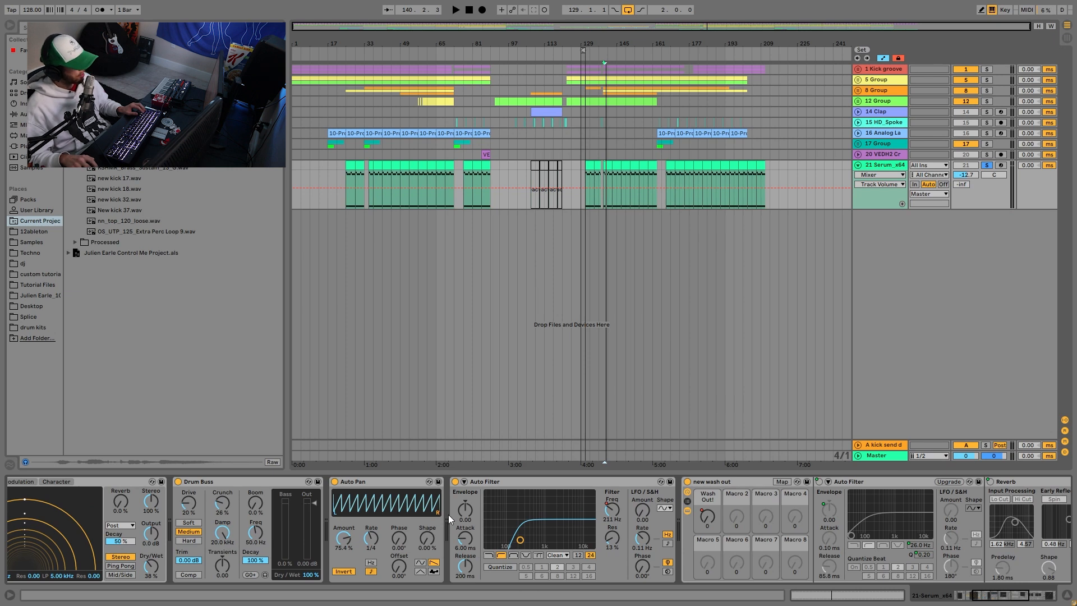
pyautogui.press('space')
pyautogui.keyDown('ctrl'); pyautogui.click(990, 69); pyautogui.keyUp('ctrl')
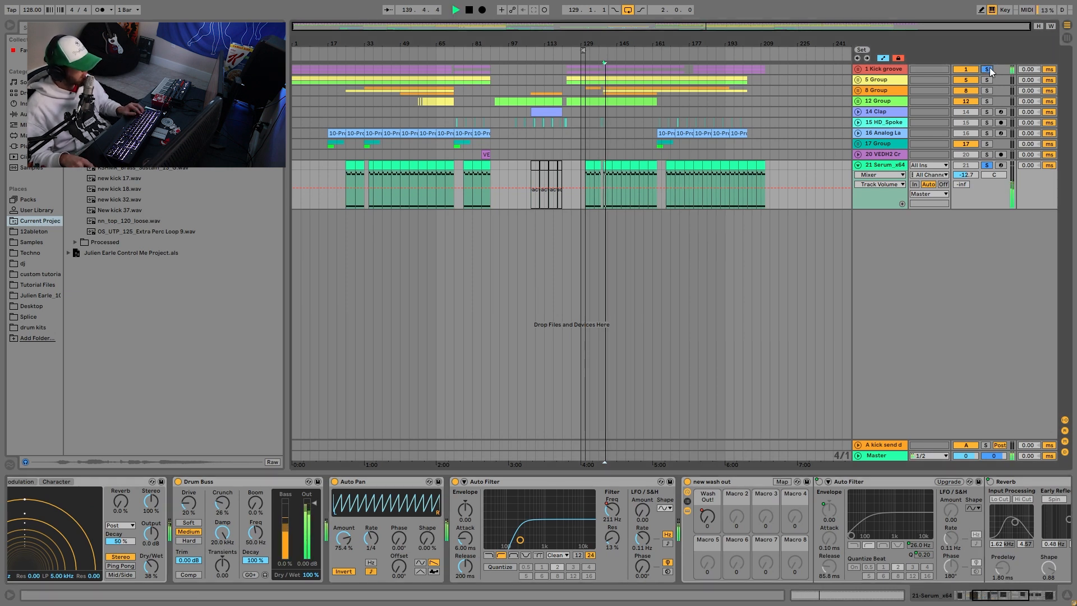
pyautogui.click(988, 69)
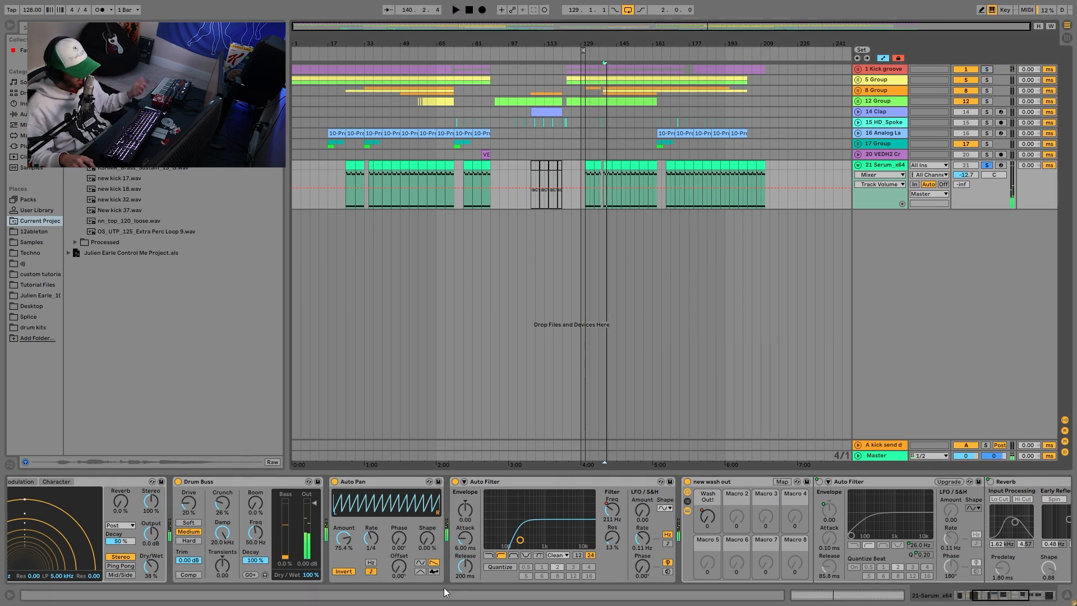
pyautogui.click(560, 540)
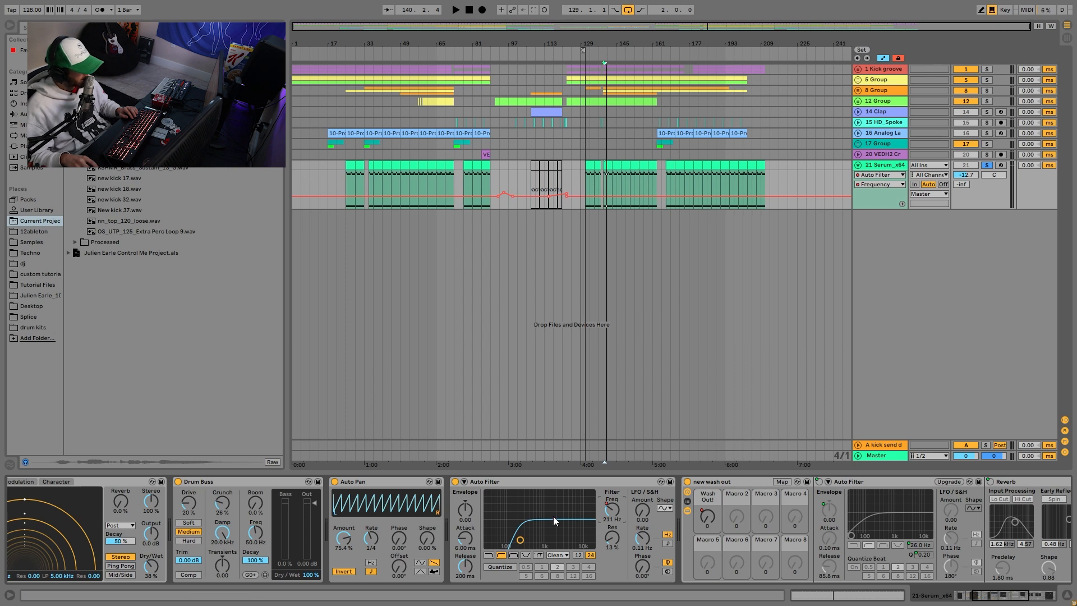
# Step: Show the Wash Out! macro automation on the Serum_x64 track, play it from bar 85, and hide the new wash out rack's devices
pyautogui.hscroll(3, 576, 533)
pyautogui.hscroll(3, 577, 533)
pyautogui.click(526, 518)
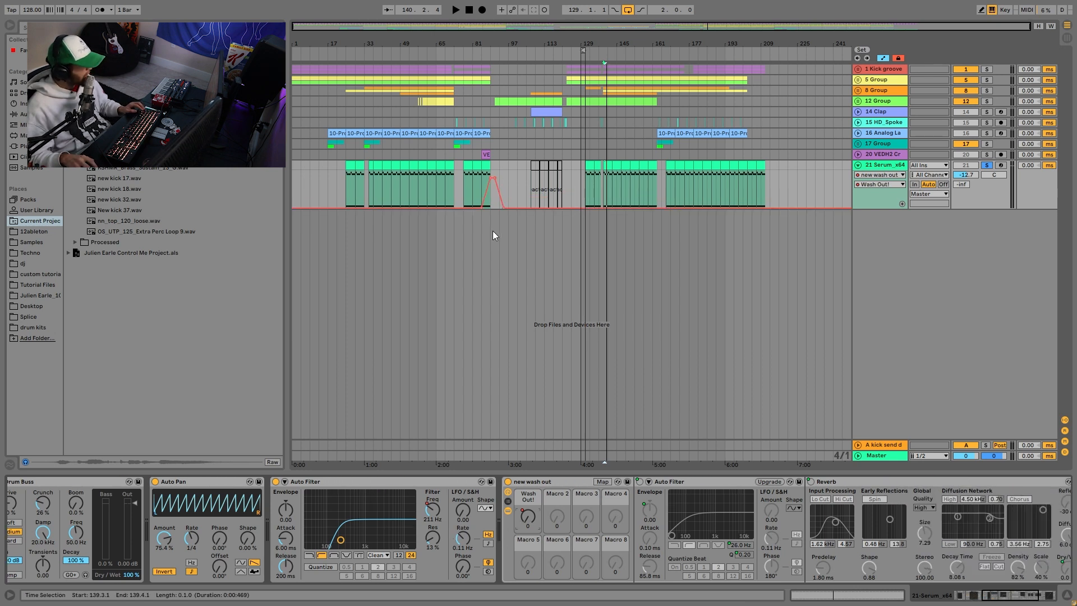
pyautogui.click(489, 206)
pyautogui.press('space')
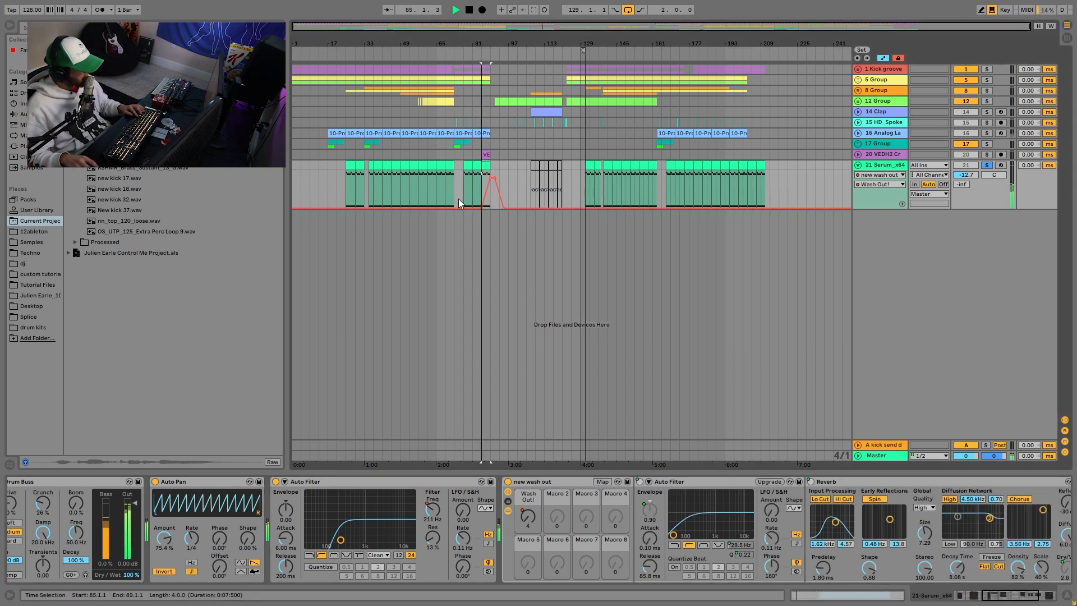
pyautogui.click(508, 511)
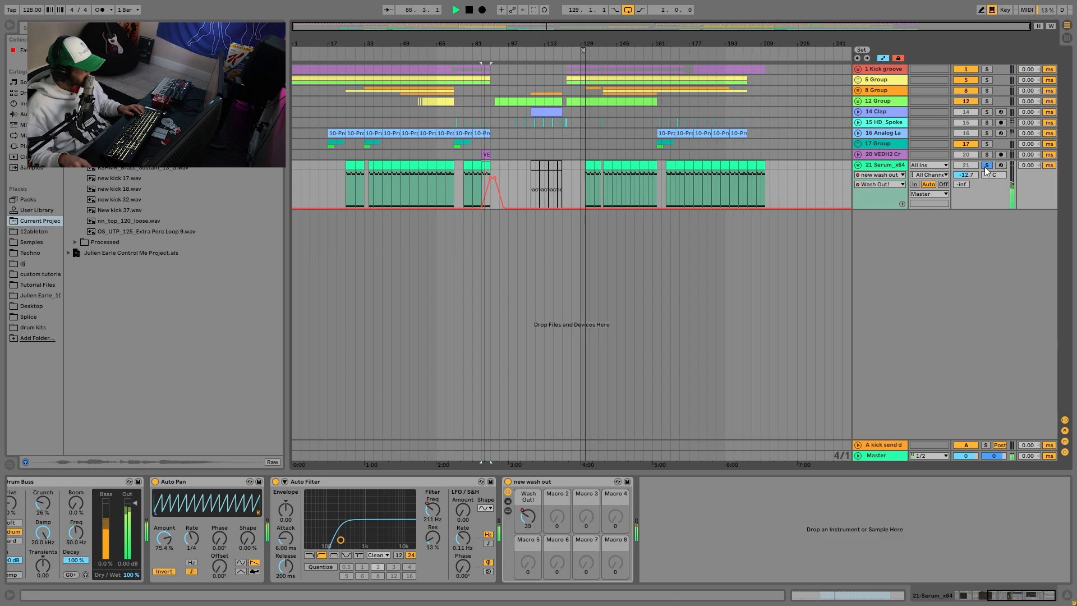
# Step: Unsolo and fold the Serum_x64 track, and audition the full mix on the HD_Spoken track from bars 133 and 141
pyautogui.click(857, 165)
pyautogui.click(593, 120)
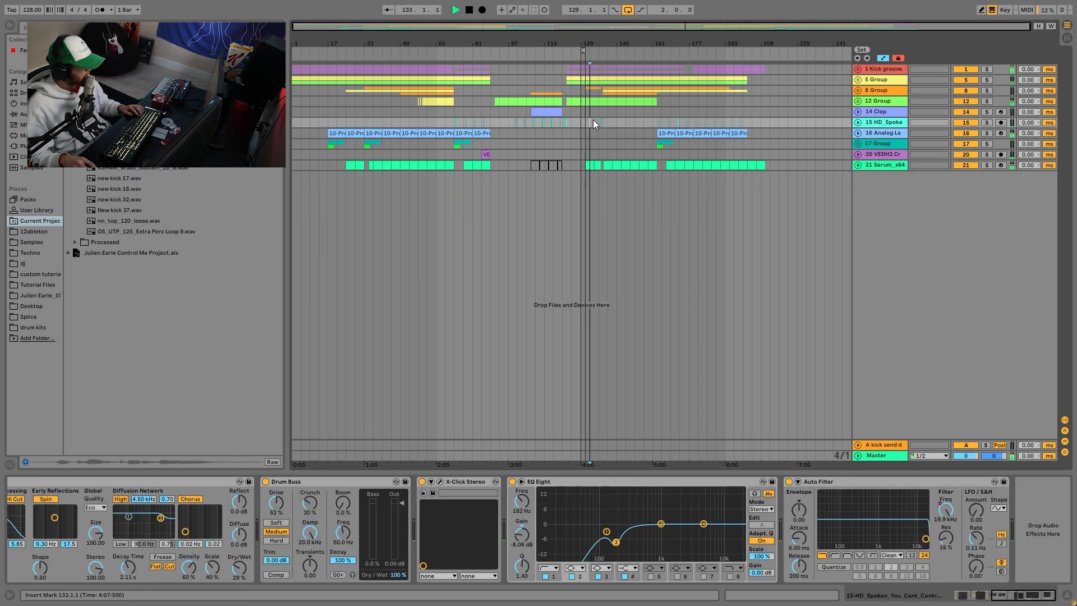
pyautogui.click(611, 121)
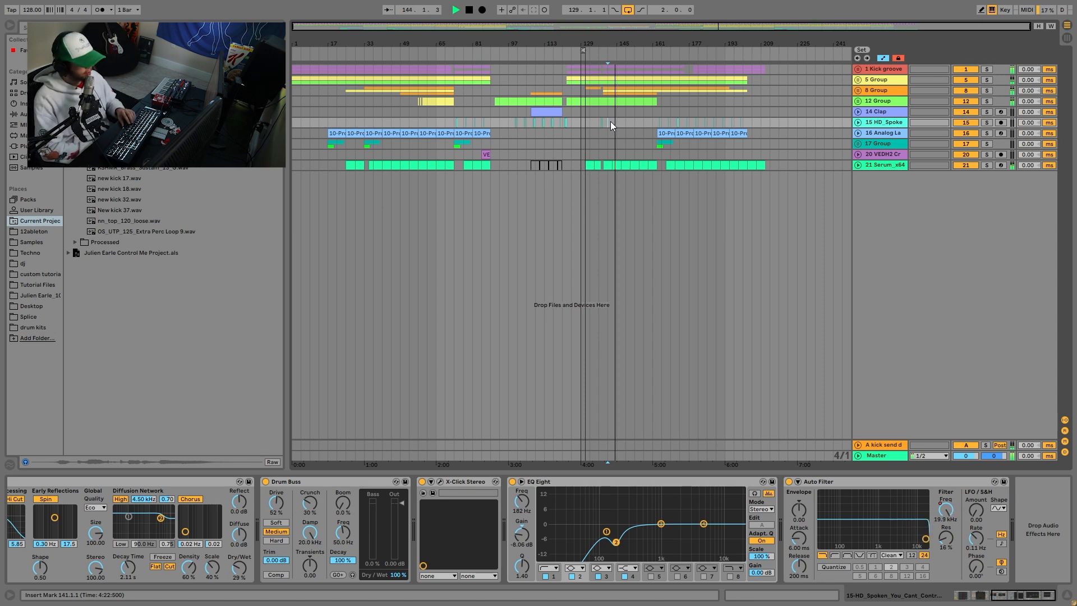
pyautogui.press('space')
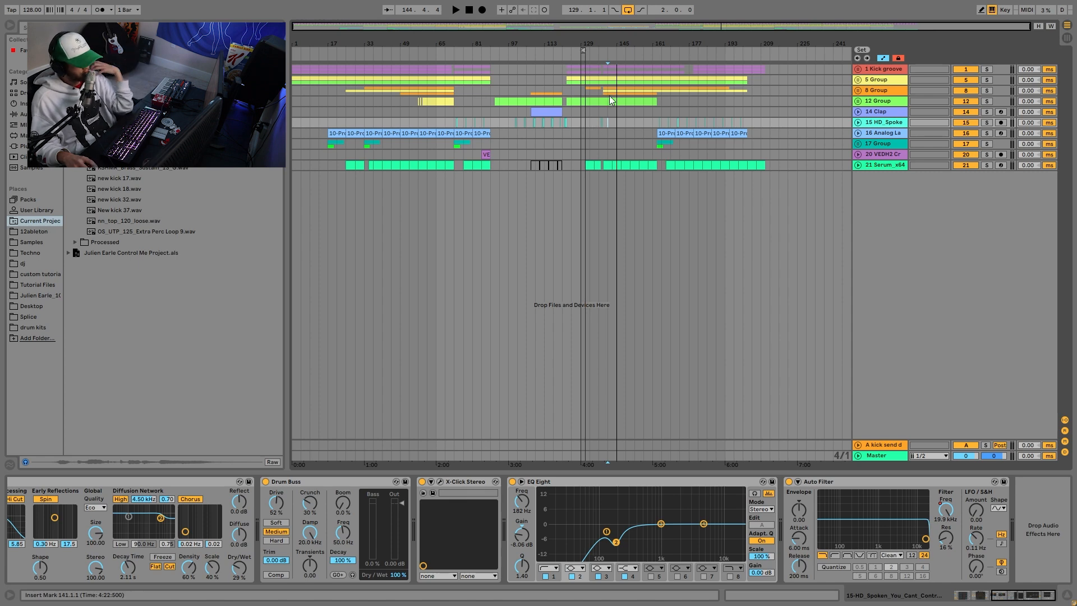
# Step: Highlight bars 137 to 213 from the Kick groove through the 8 Group, and place the insert marker at bar 121 on the Kick groove
pyautogui.moveTo(594, 89); pyautogui.dragTo(768, 71)
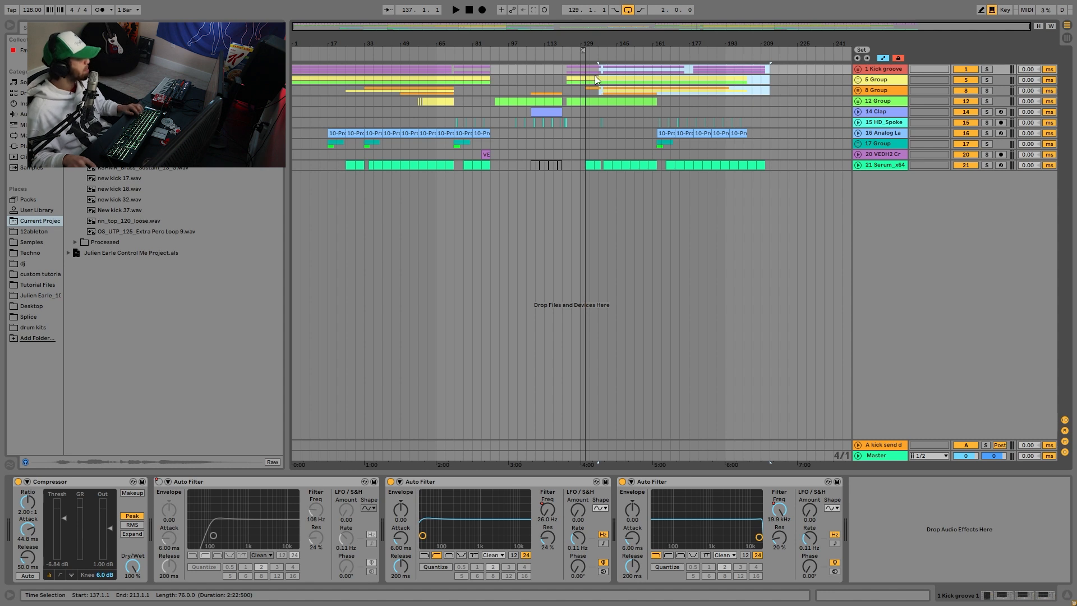
pyautogui.moveTo(602, 45); pyautogui.dragTo(623, 40)
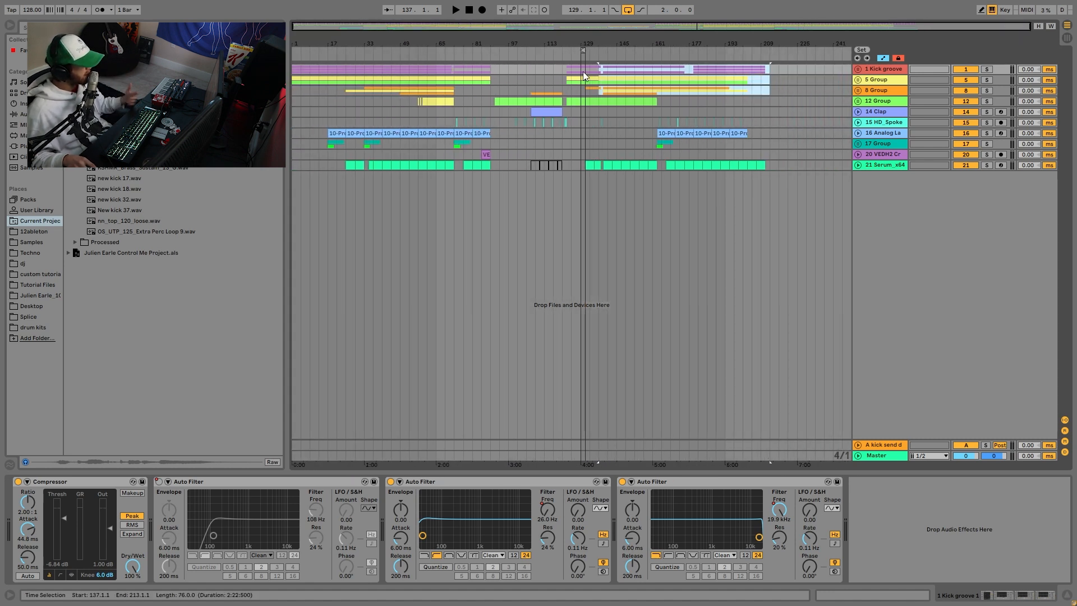
pyautogui.click(566, 69)
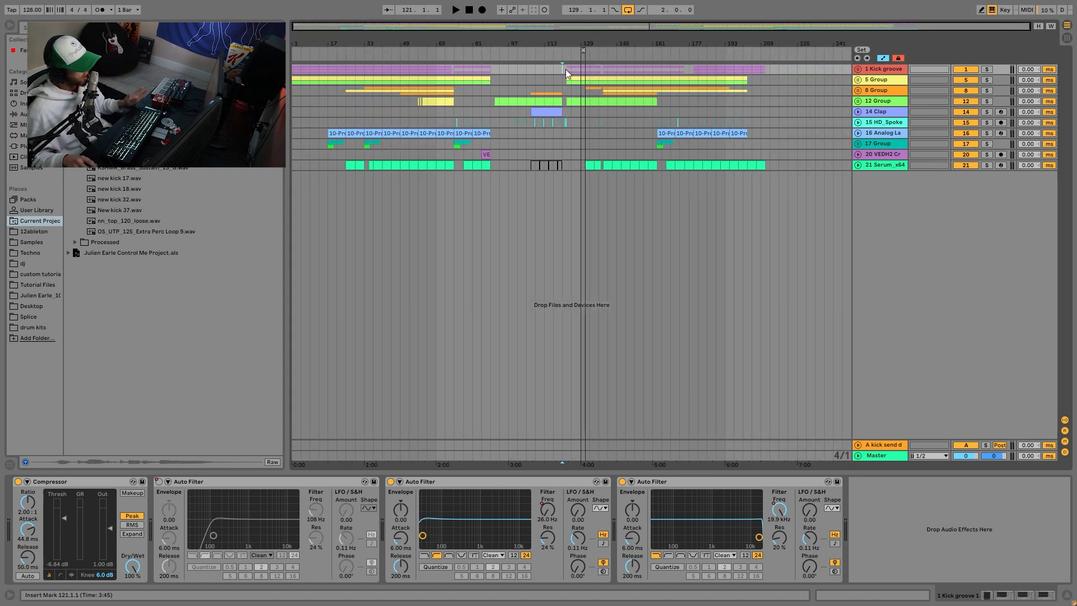